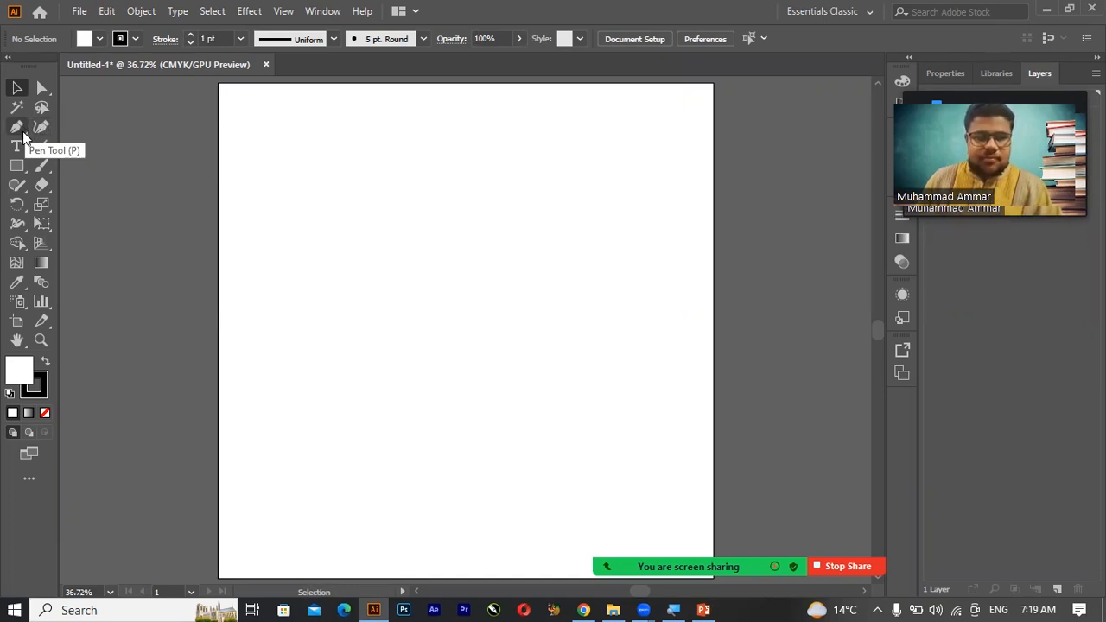
- Activate the Pen tool and examine its related anchor point tools with the screen magnified to 200%
left_click(17, 128)
right_click(19, 129)
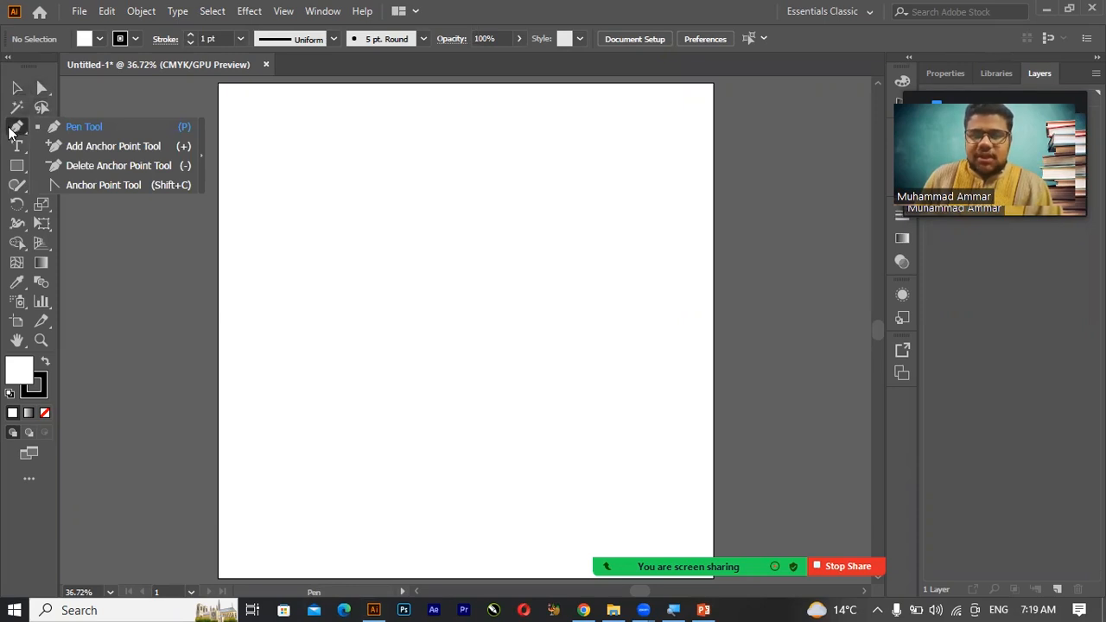
left_click(673, 609)
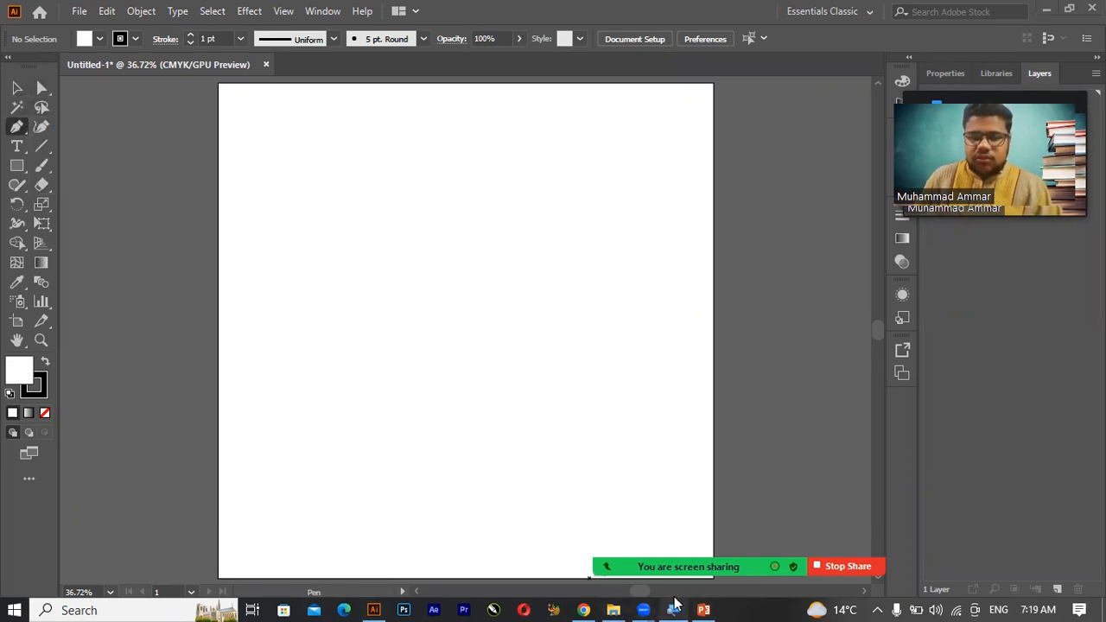
left_click(707, 550)
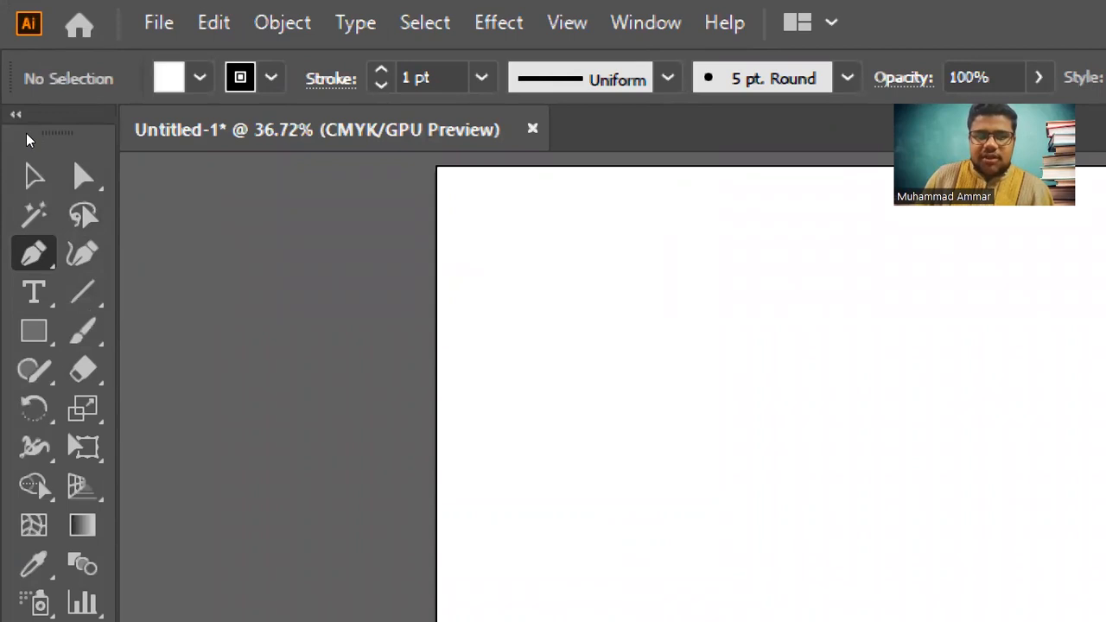
right_click(34, 253)
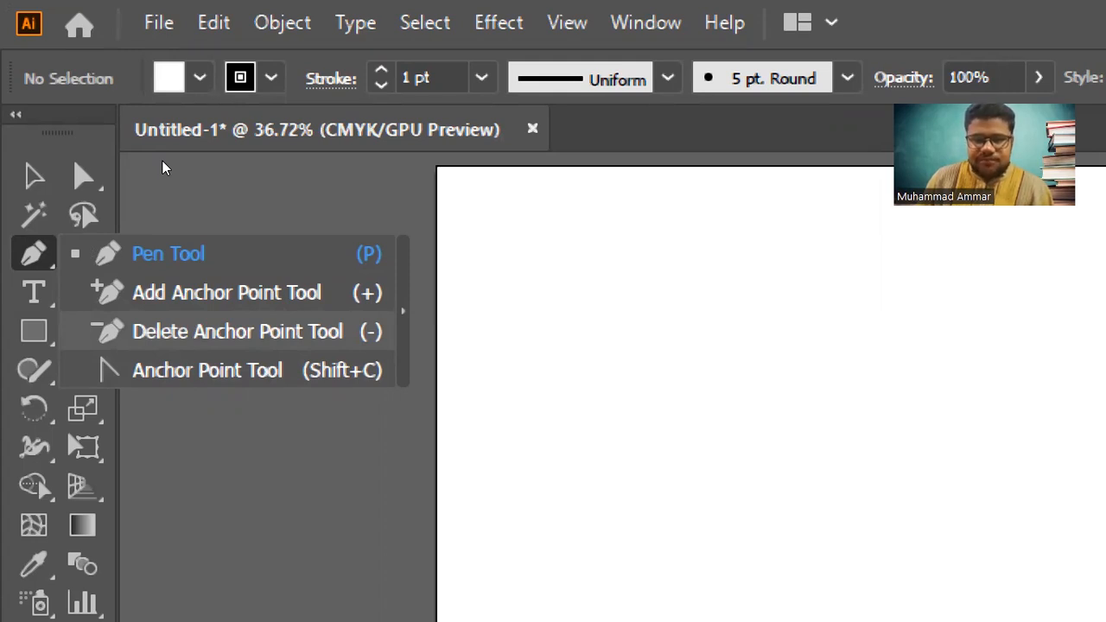
- Keep the Pen tool active, return the screen magnification to 100% and minimize Magnifier
left_click(17, 128)
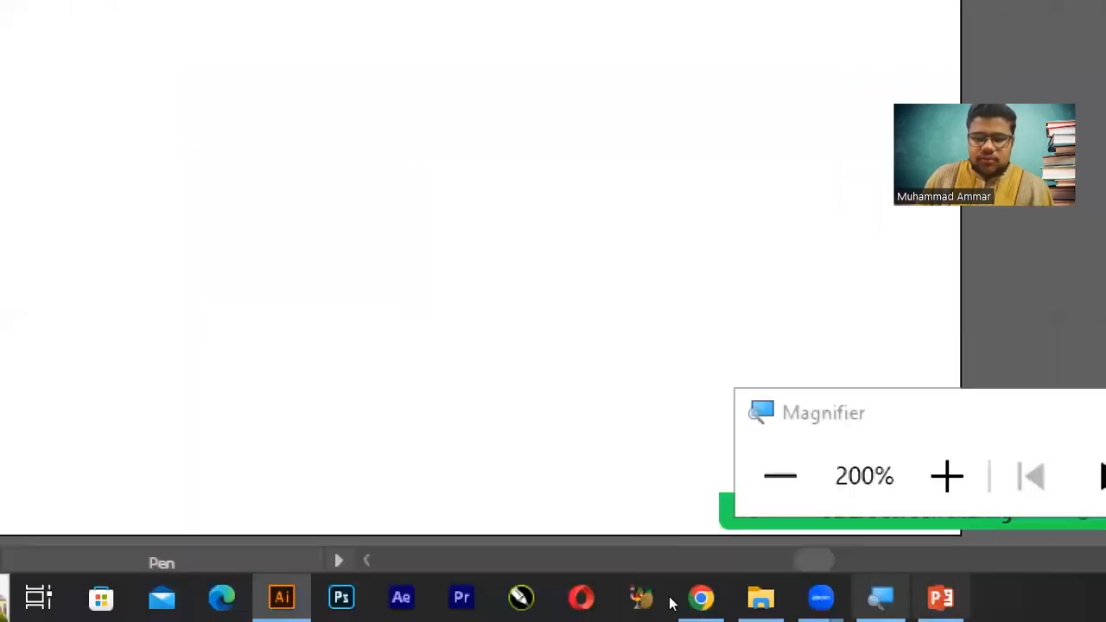
left_click(780, 476)
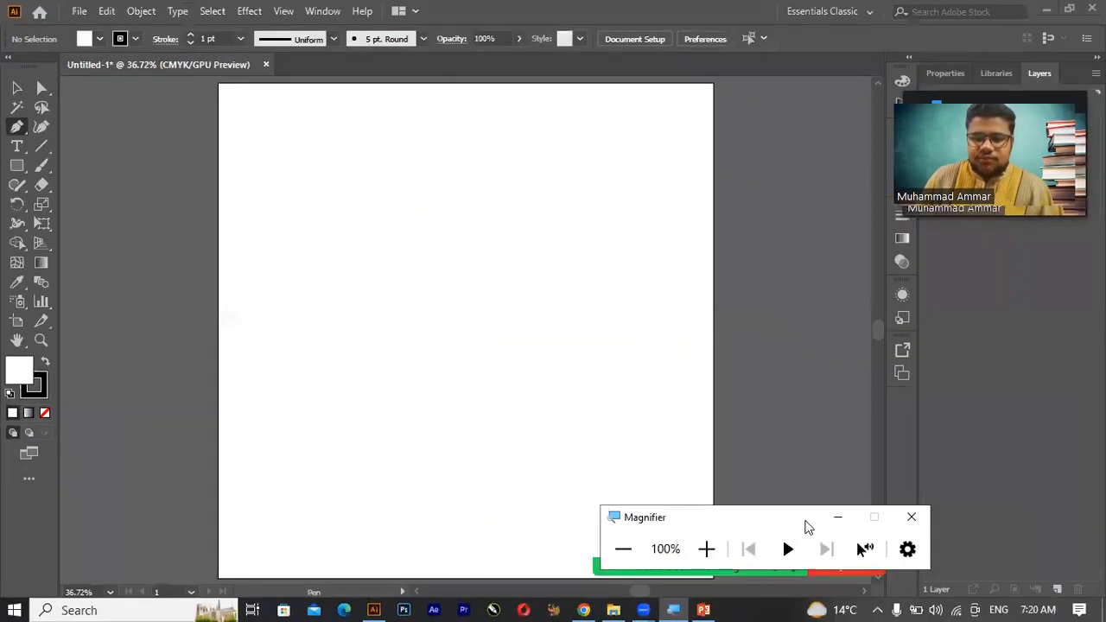
left_click(838, 517)
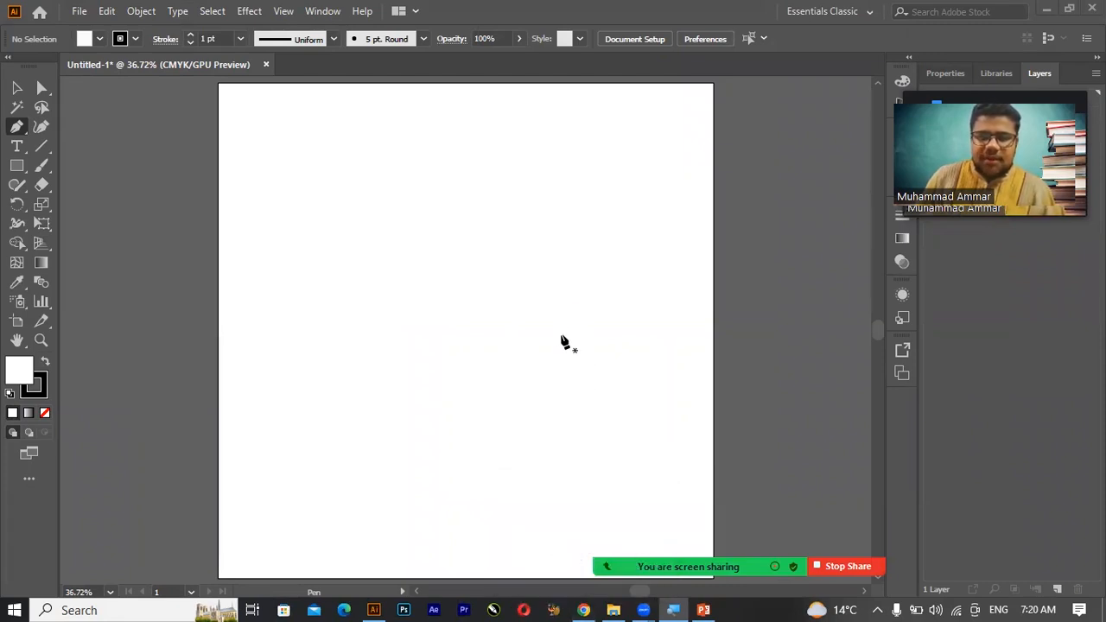
key("ctrl")
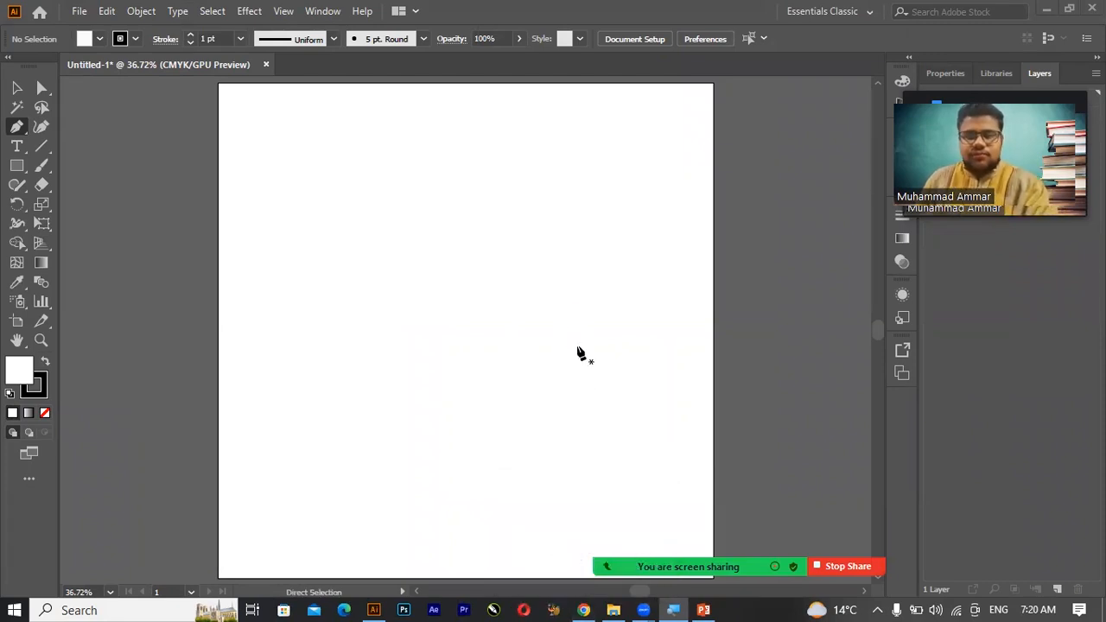
key("ctrl+plus")
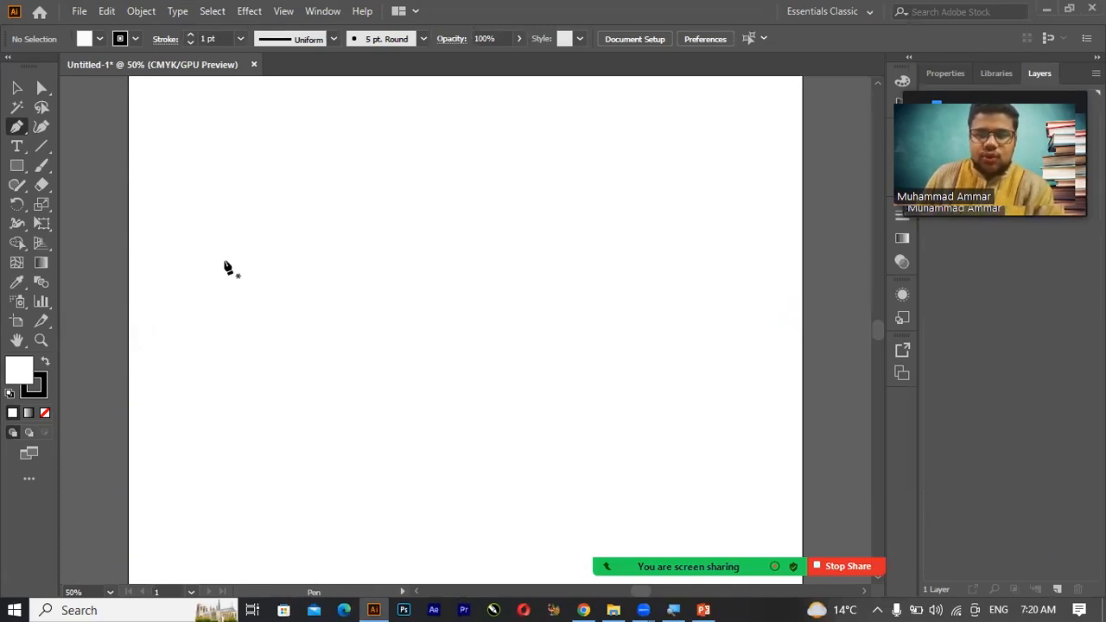
left_click(265, 241)
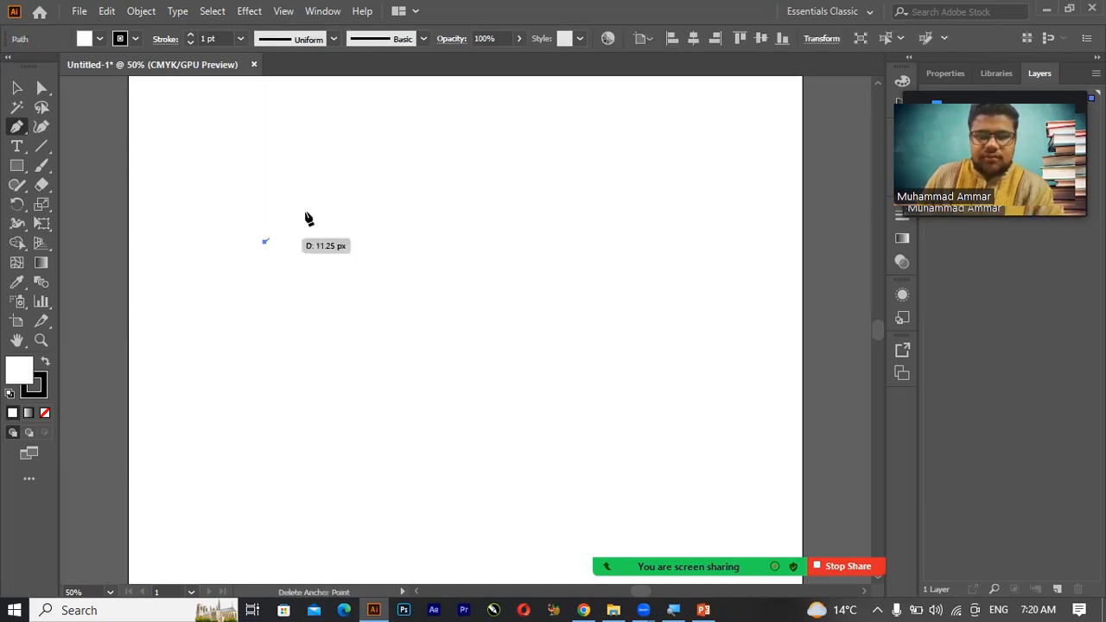
left_click(360, 183)
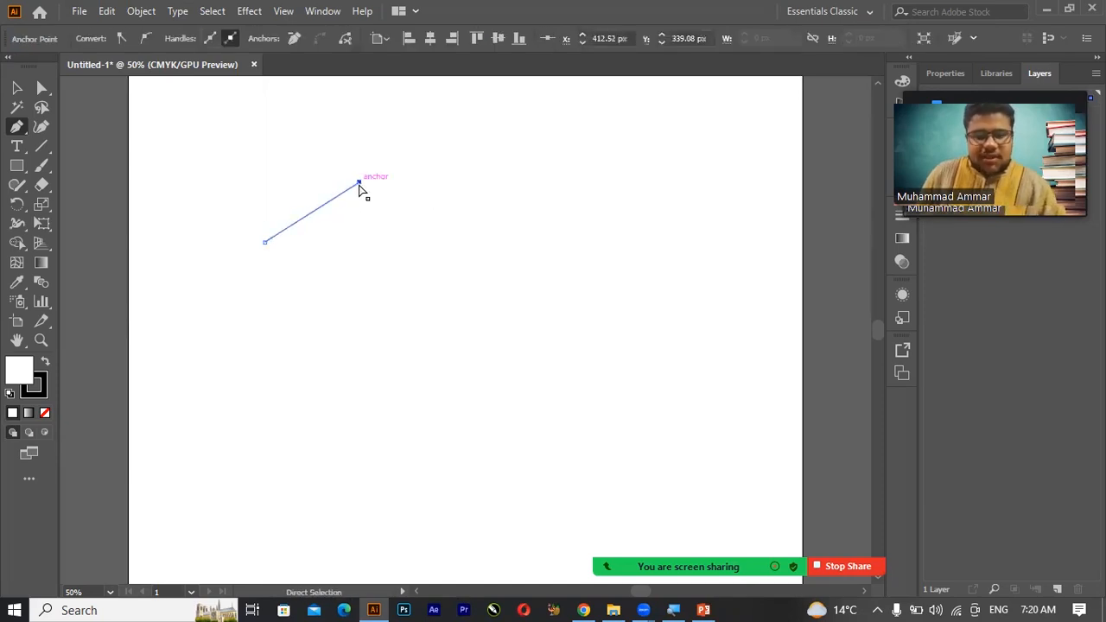
key("ctrl+z")
key("ctrl+z")
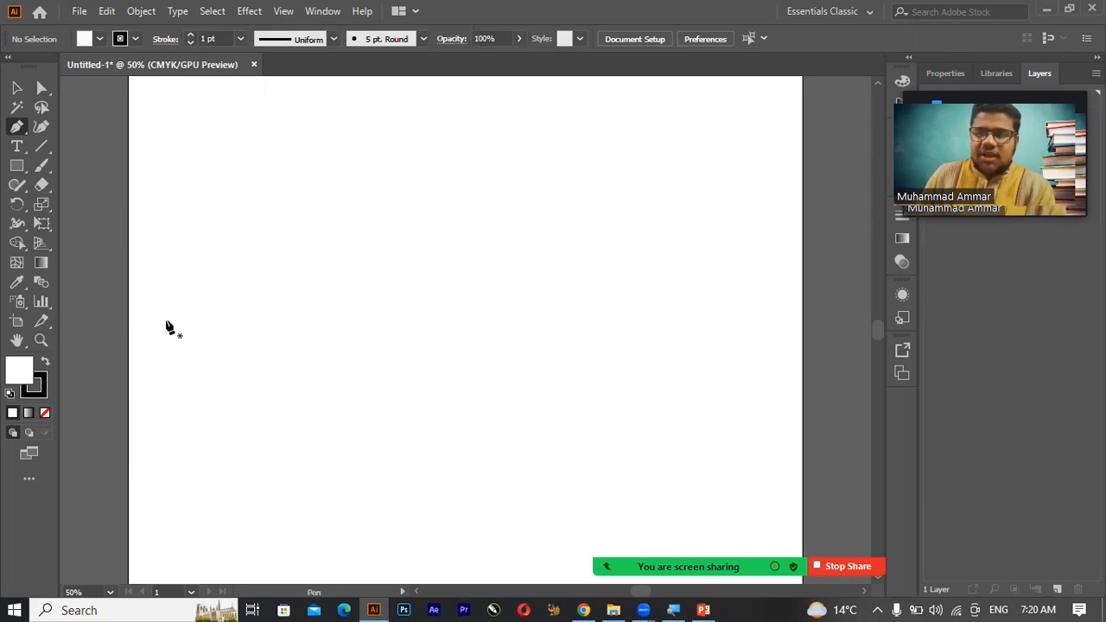
- Draw a closed seven-point shape with straight edges in the upper-left part of the artboard using the Pen tool
left_click_drag(236, 279, 232, 288)
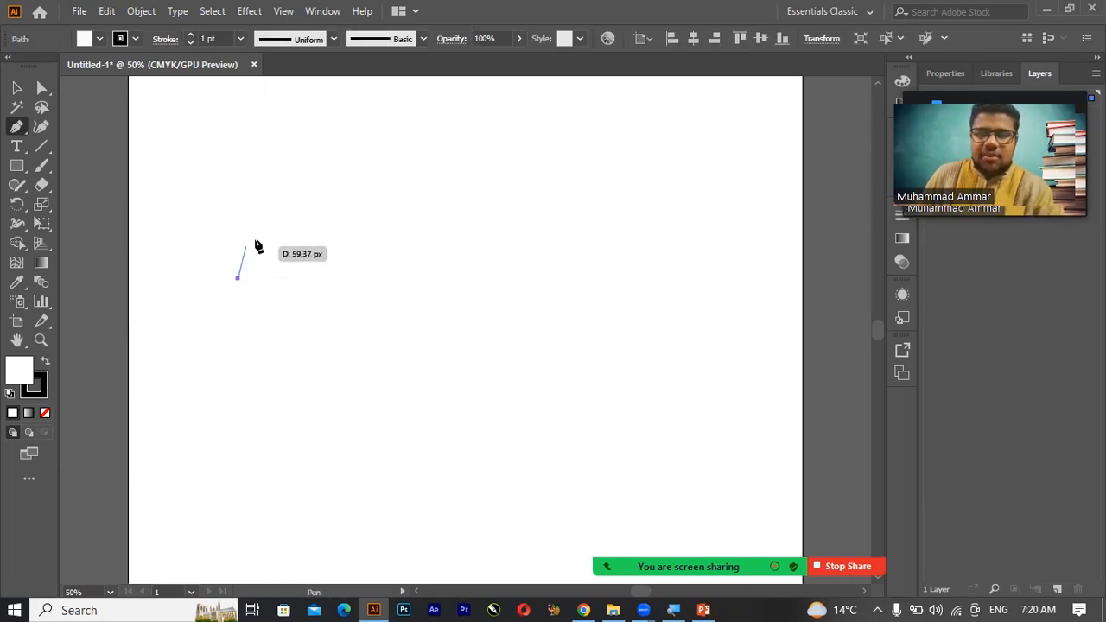
left_click(321, 173)
left_click_drag(390, 188, 414, 212)
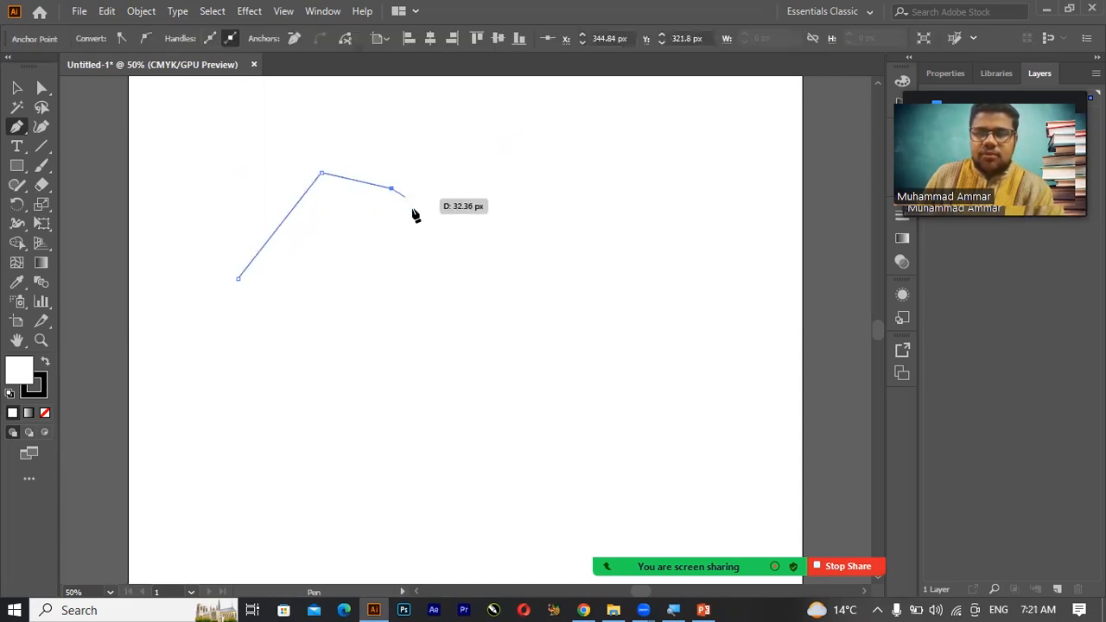
left_click(416, 272)
left_click(458, 329)
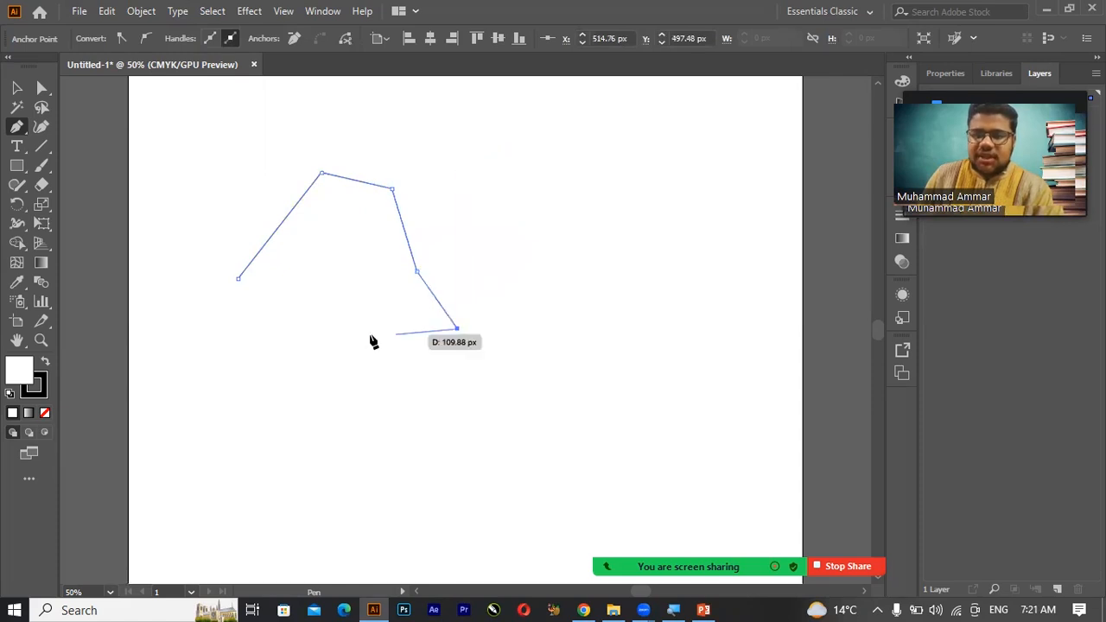
left_click(329, 334)
left_click(238, 329)
left_click(237, 279)
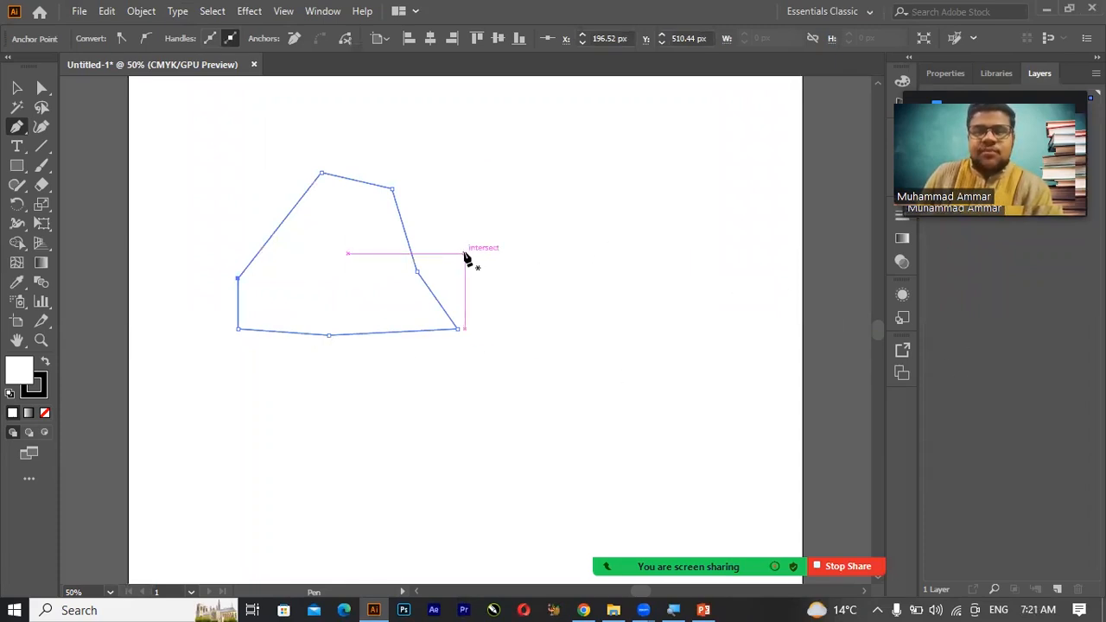
left_click(525, 276)
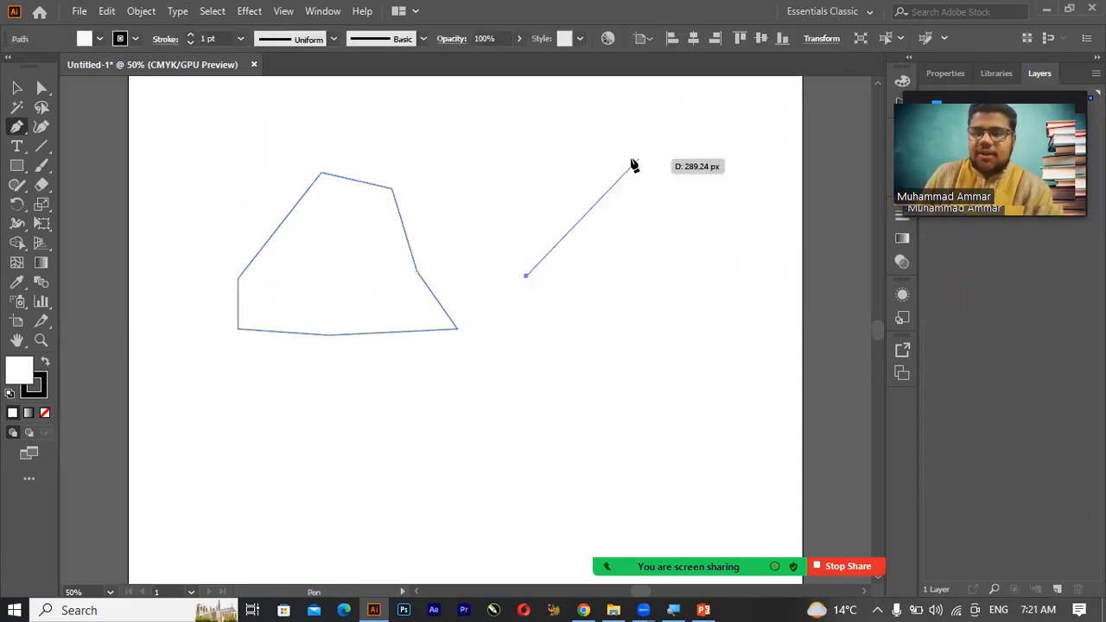
left_click(579, 179)
left_click_drag(584, 182, 631, 347)
left_click(629, 336)
key("ctrl+z")
key("ctrl+z")
key("ctrl+z")
key("ctrl+z")
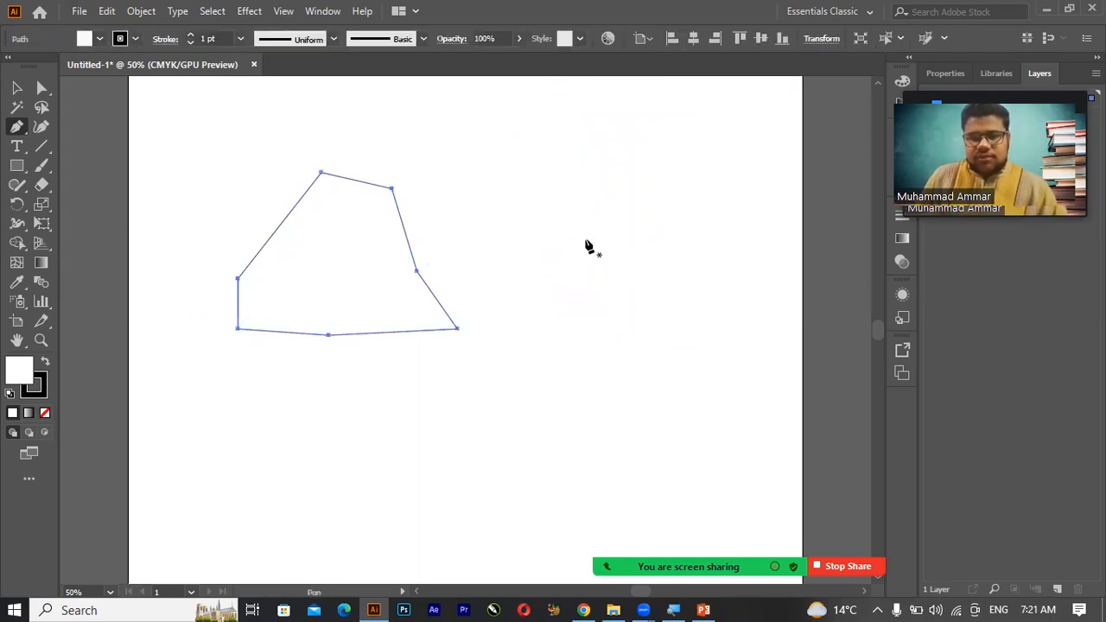
- Draw a closed two-point dome shape with a curved upper edge and straight base beside the polygon, and deselect it
left_click(551, 244)
left_click_drag(638, 209, 733, 287)
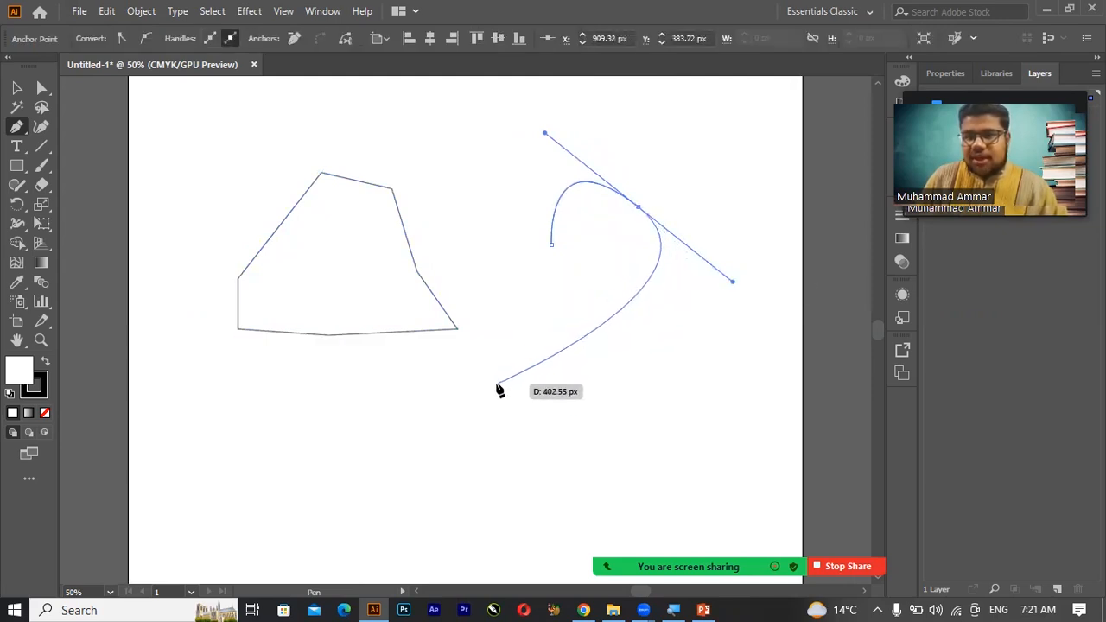
left_click(638, 209)
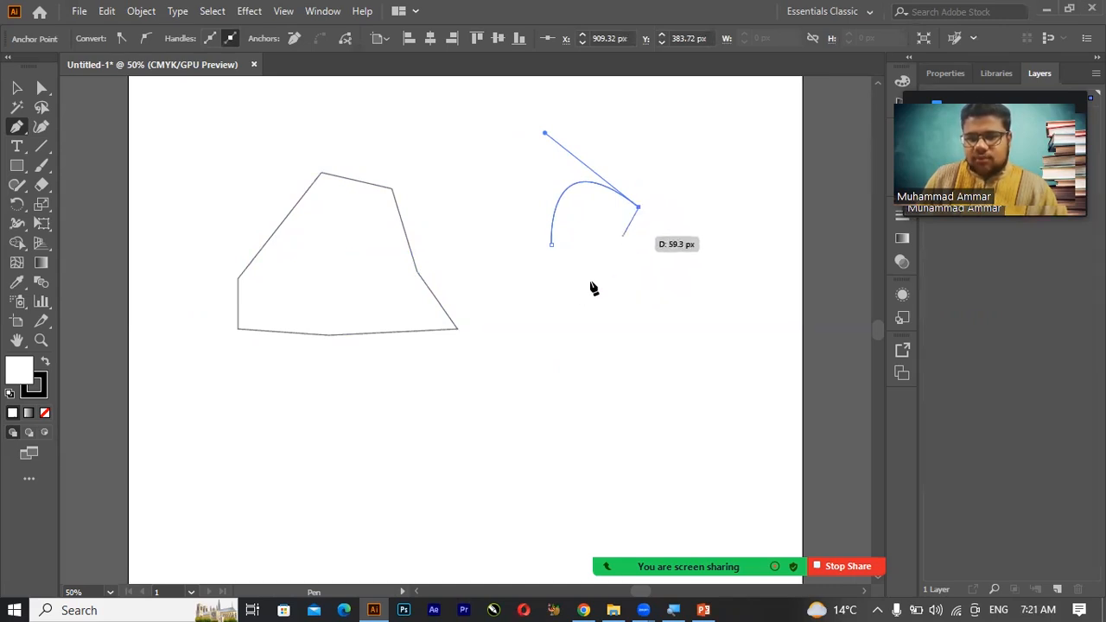
left_click(553, 245)
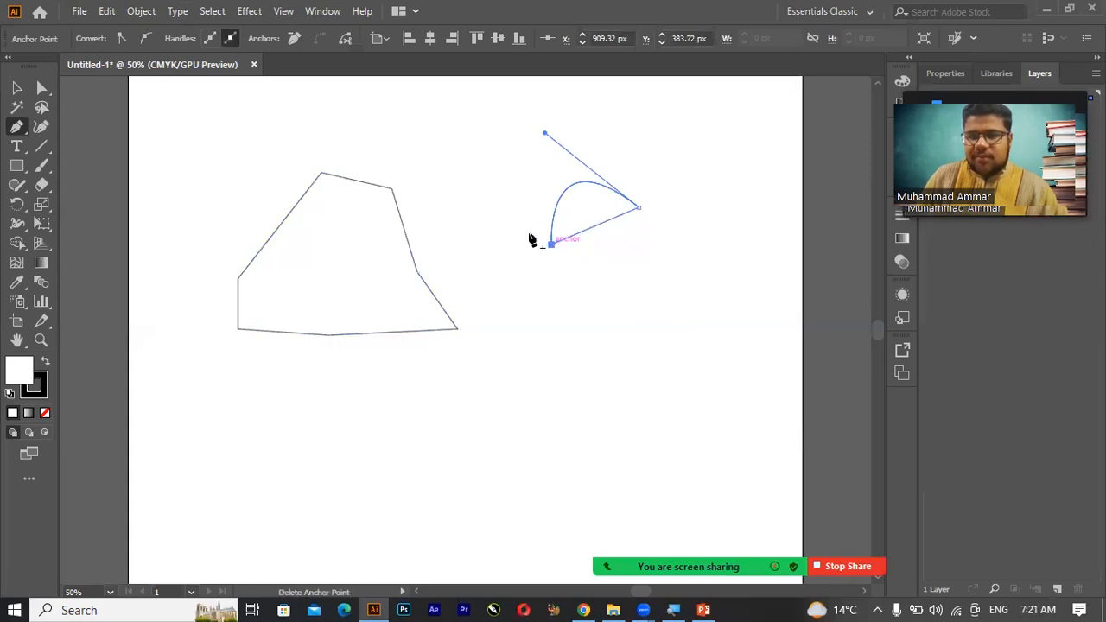
key("v")
left_click(355, 115)
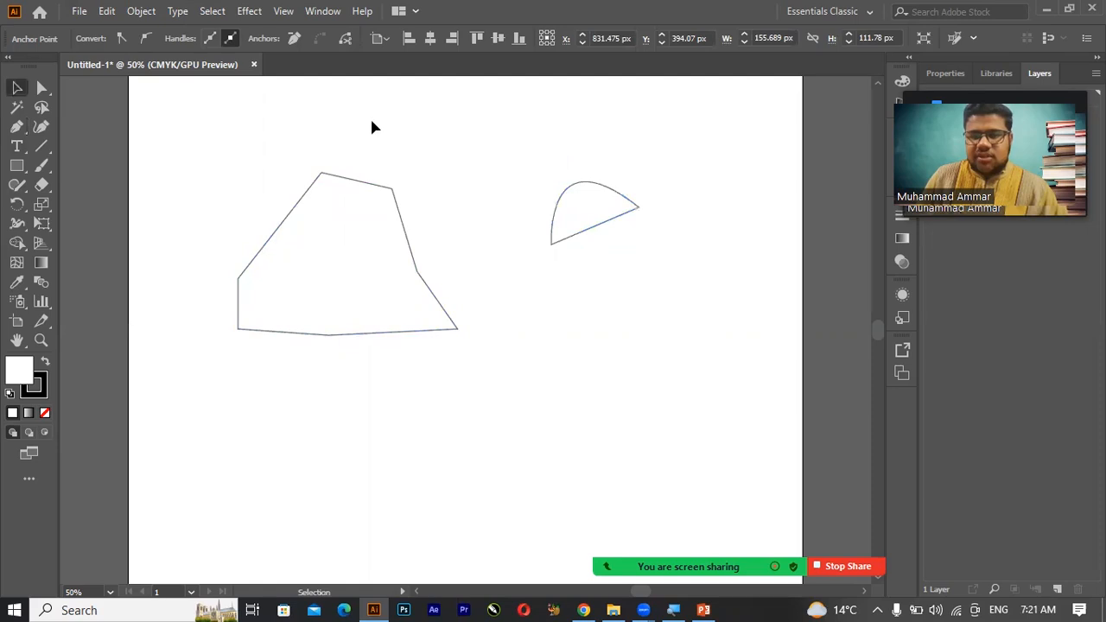
left_click(16, 126)
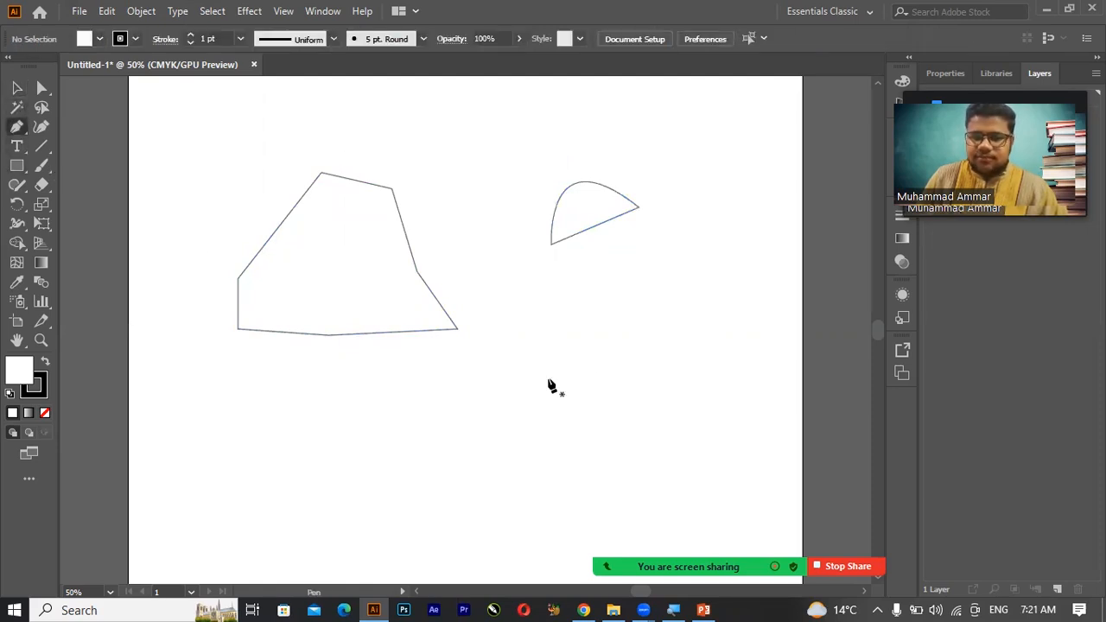
left_click(409, 415)
left_click(612, 343)
left_click_drag(612, 343, 682, 179)
left_click_drag(571, 183, 302, 346)
key("ctrl+z")
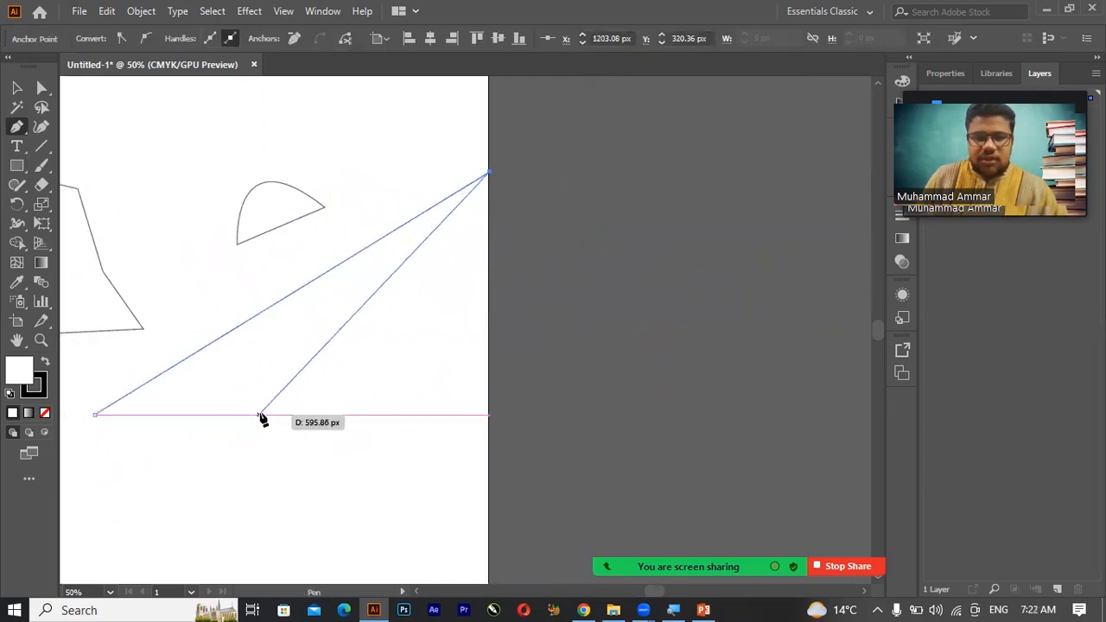
left_click(260, 415)
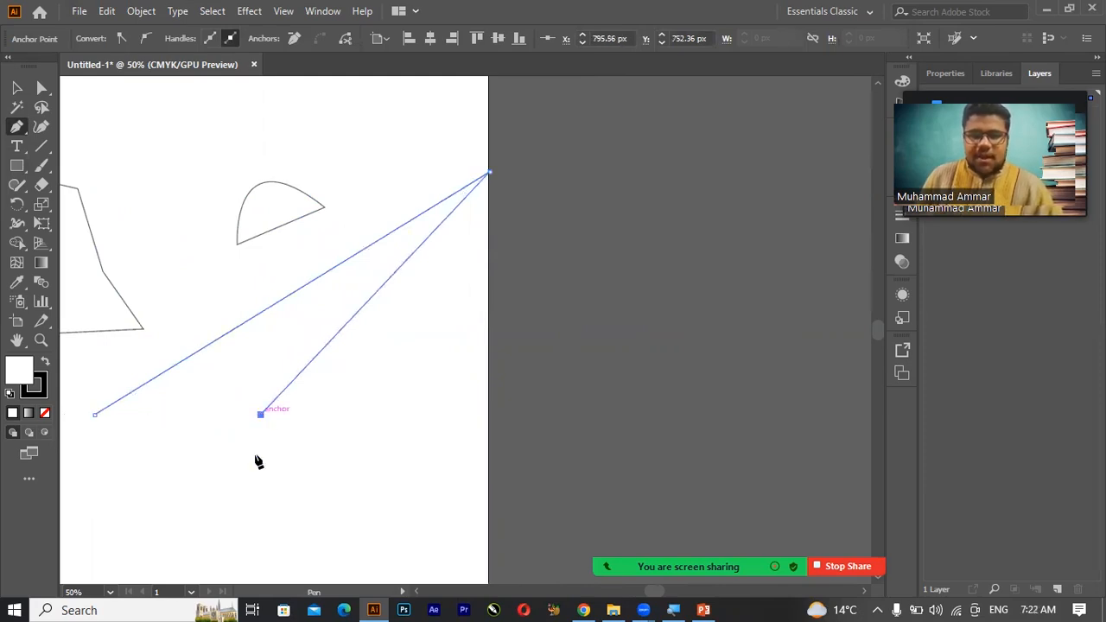
scroll(416, 593, "left", 6)
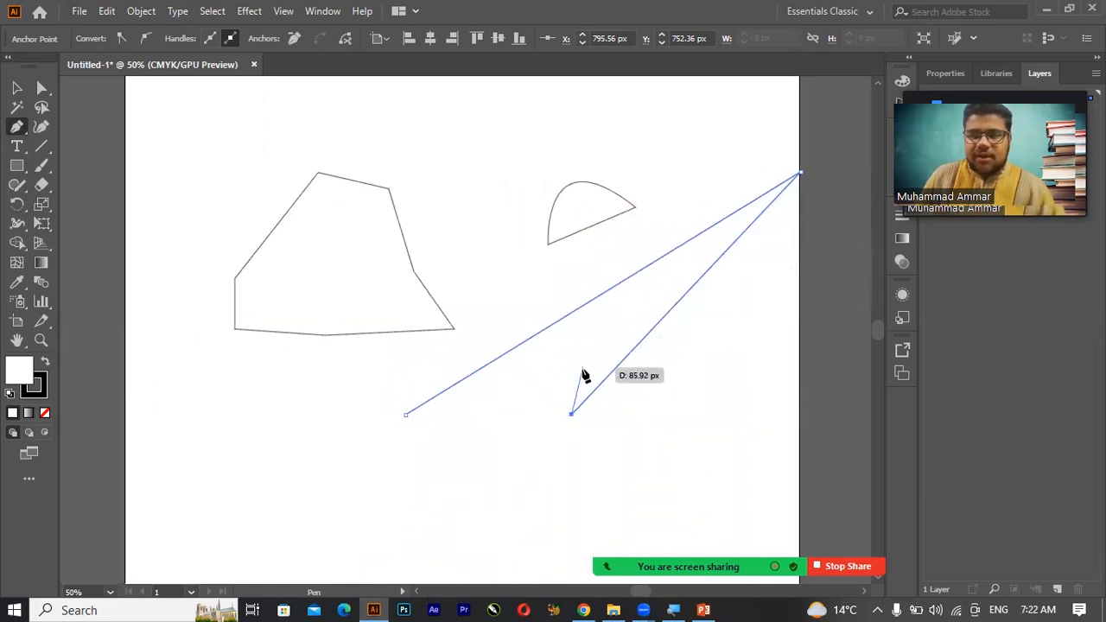
key("ctrl+z")
key("ctrl+z")
key("ctrl+z")
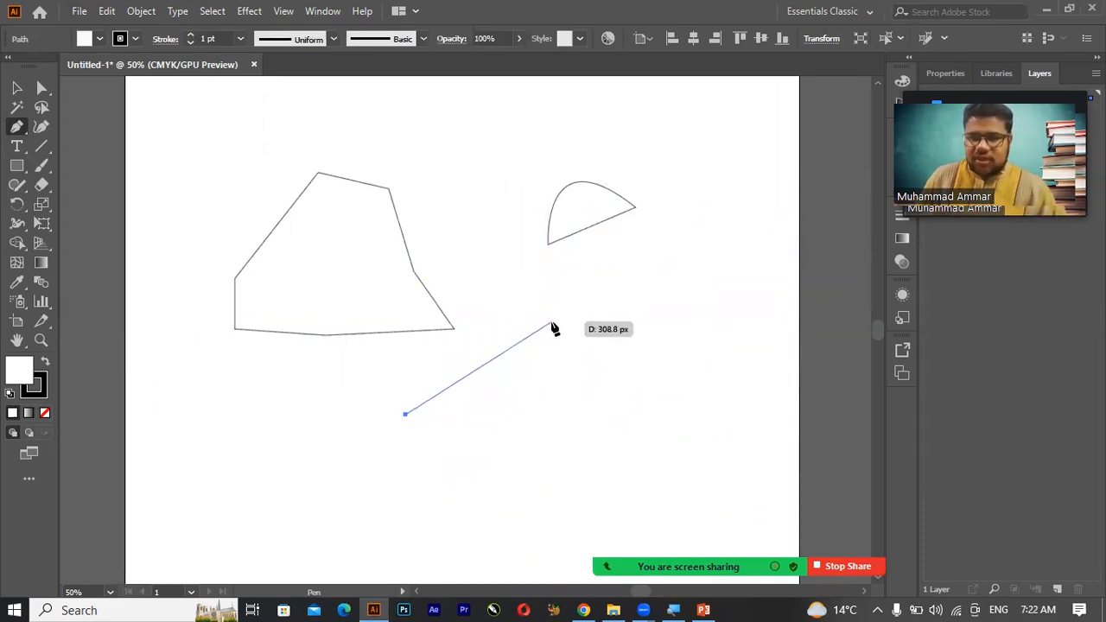
- Try a curved Pen segment from the open start point toward the dome shape, and undo it
left_click_drag(552, 322, 631, 247)
key("ctrl+z")
key("ctrl+z")
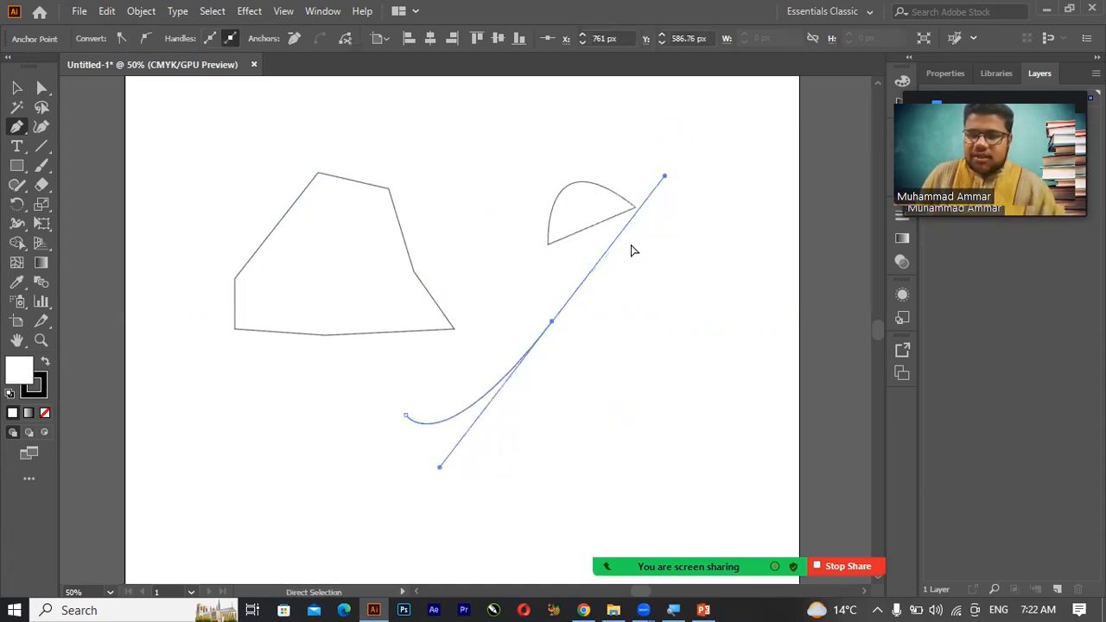
key("ctrl+z")
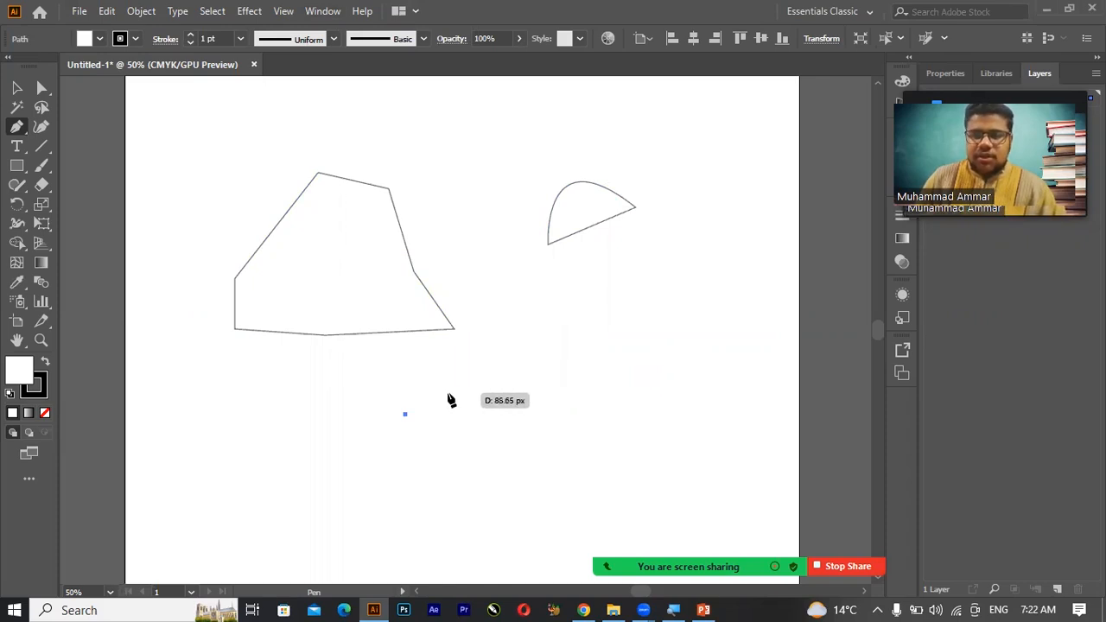
- Try to draw a closed curved path with several smooth points below the dome shape, and undo its last points
left_click_drag(592, 335, 738, 330)
left_click_drag(696, 372, 524, 477)
left_click_drag(477, 484, 532, 422)
left_click_drag(538, 414, 406, 409)
double_click(406, 415)
key("ctrl+z")
key("ctrl+z")
key("ctrl+z")
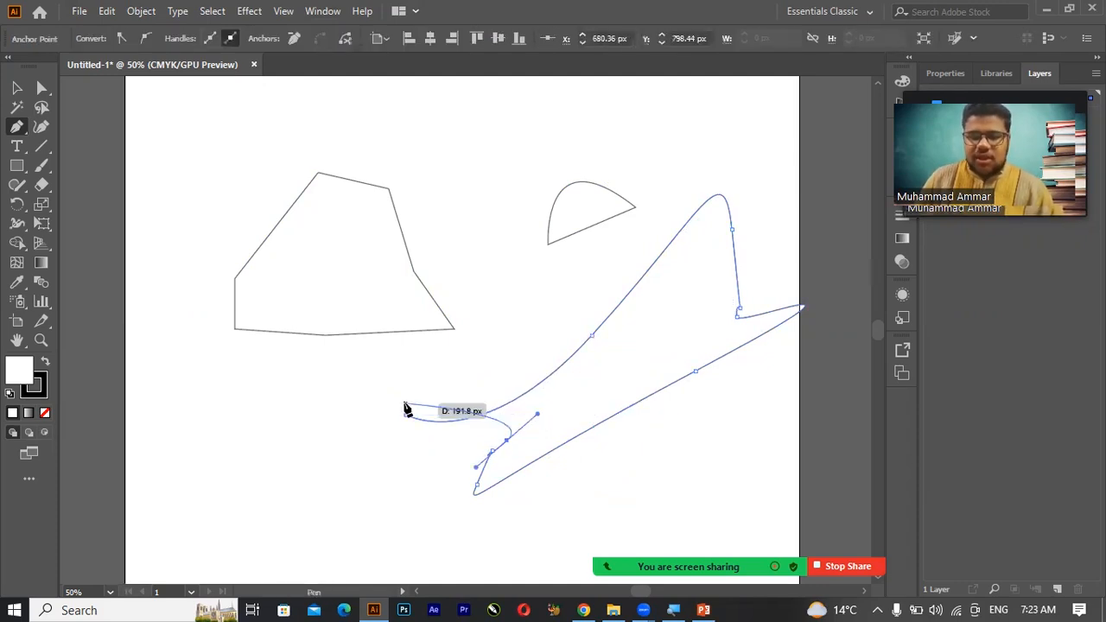
- Delete the entire unfinished curved path below the dome shape
key("Delete")
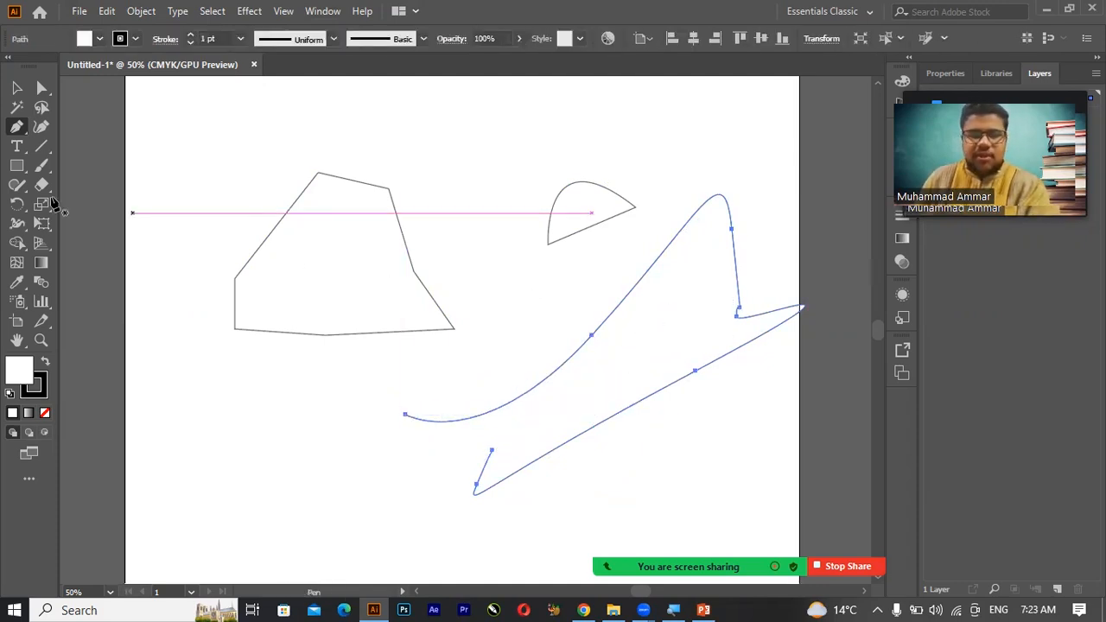
left_click(17, 90)
key("Delete")
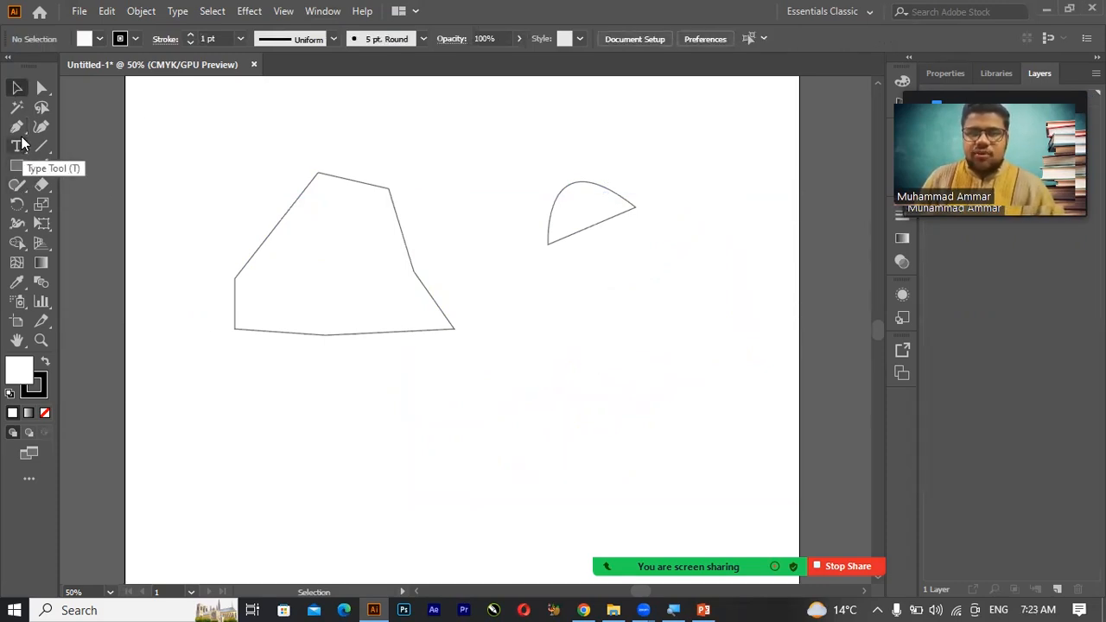
- Draw an open Pen path of three straight segments below the polygon and dome shape, and deselect it
key("p")
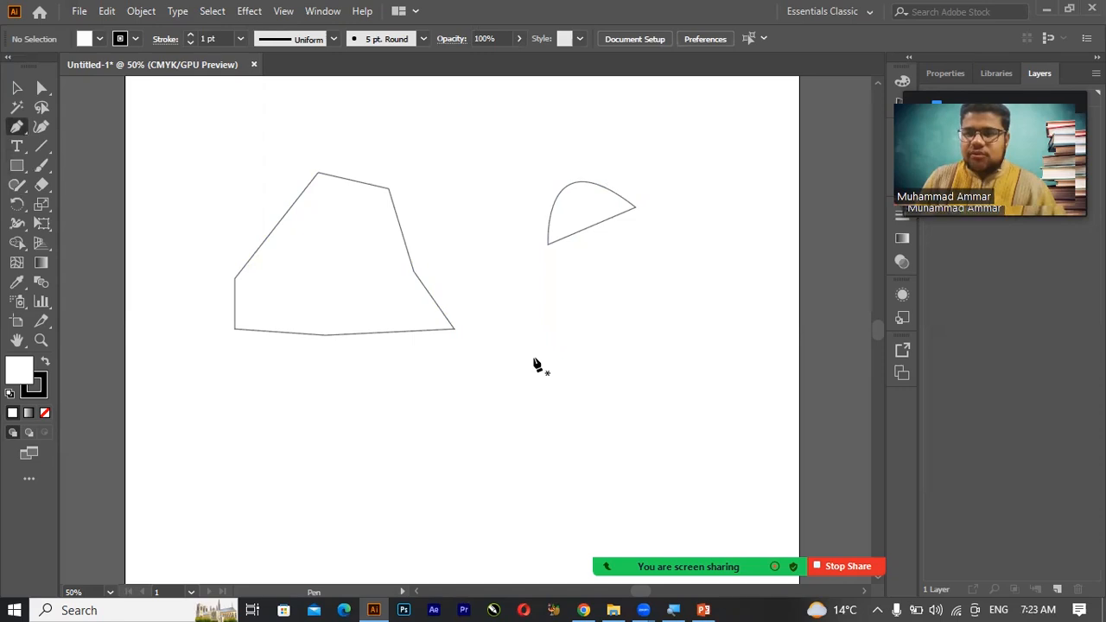
left_click(407, 396)
left_click(655, 312)
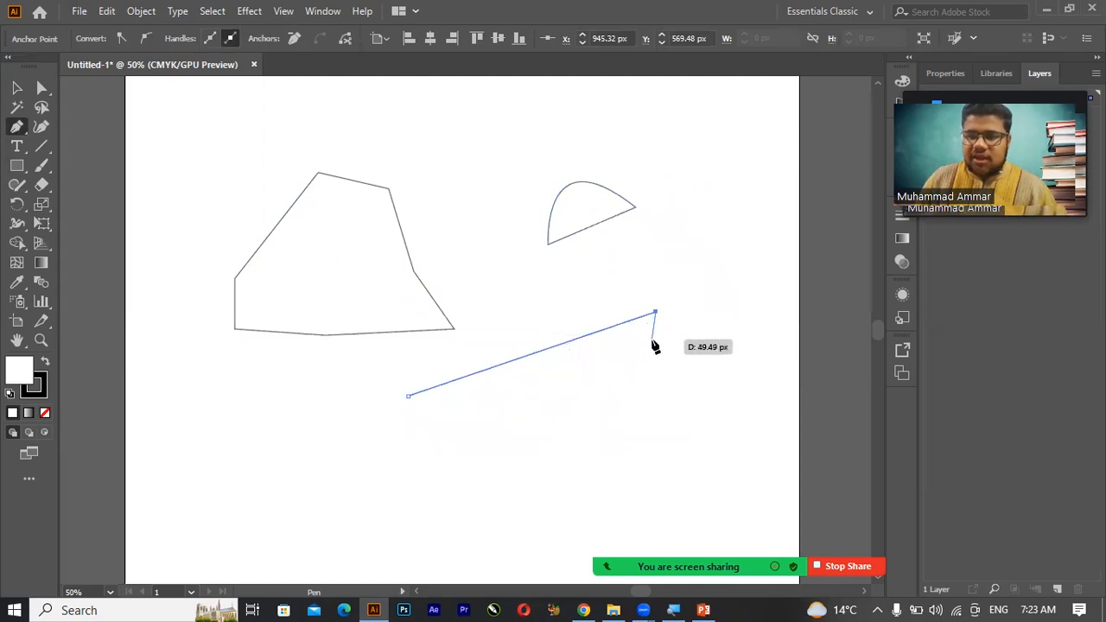
left_click(655, 392)
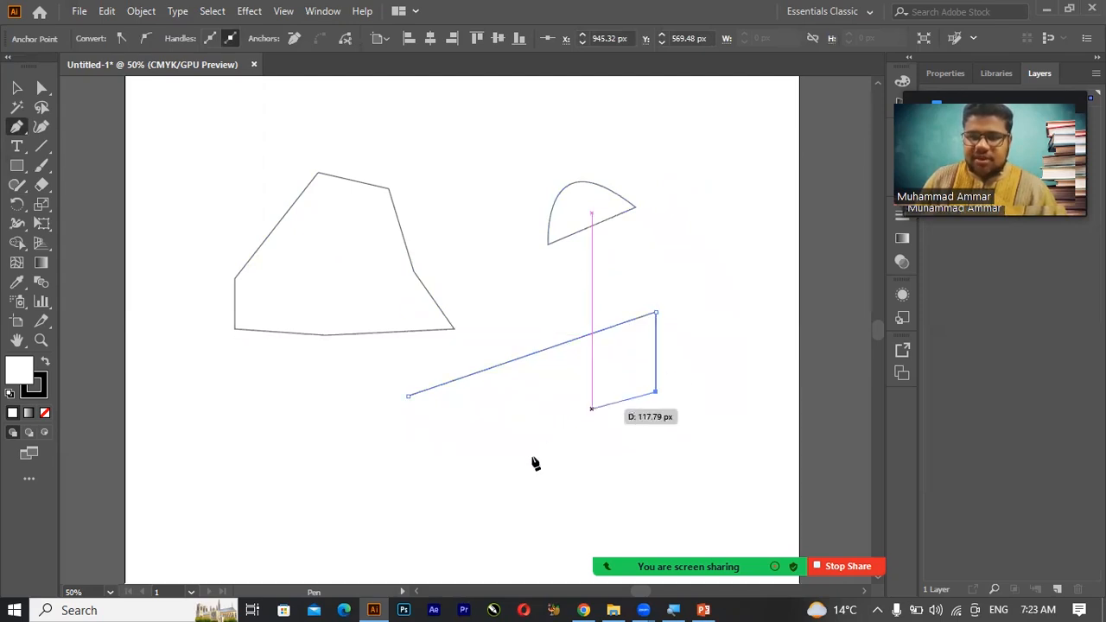
left_click(463, 507)
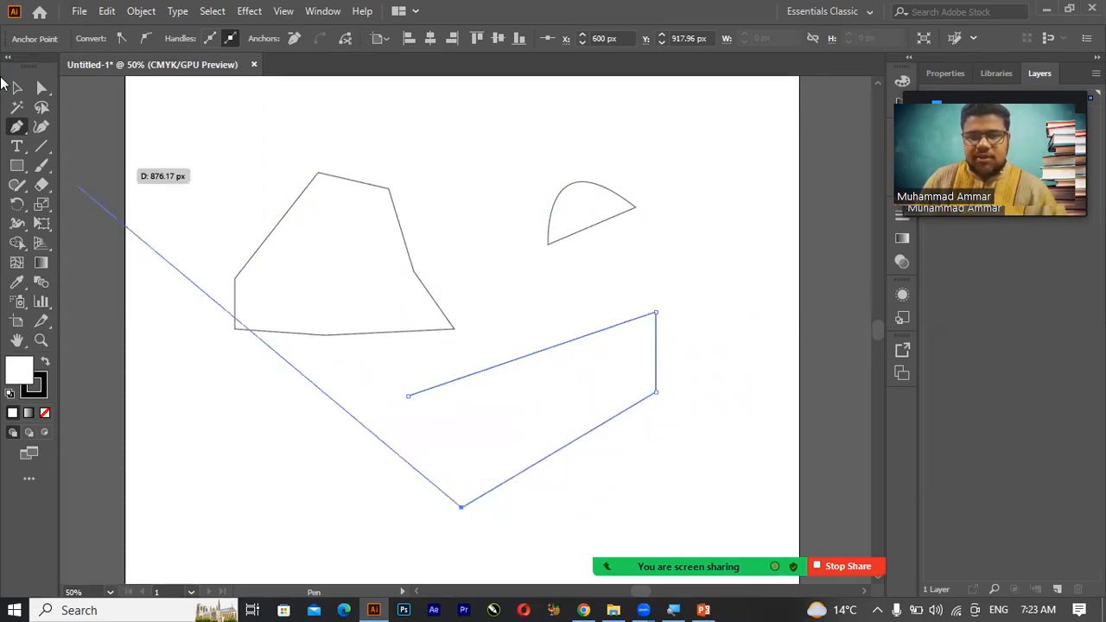
left_click(18, 89)
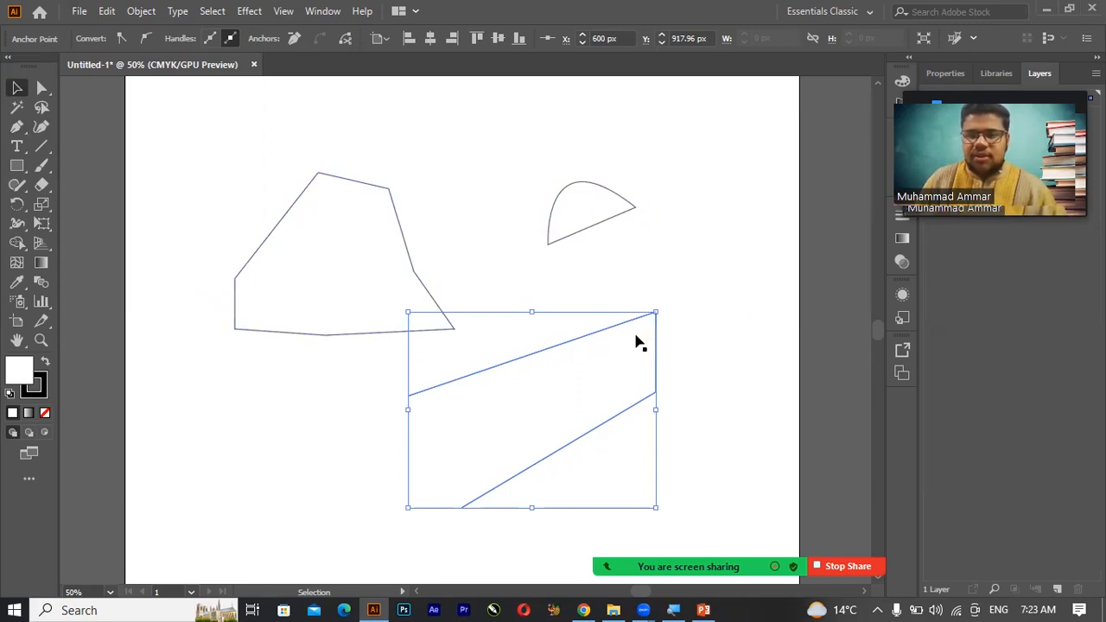
left_click(385, 394)
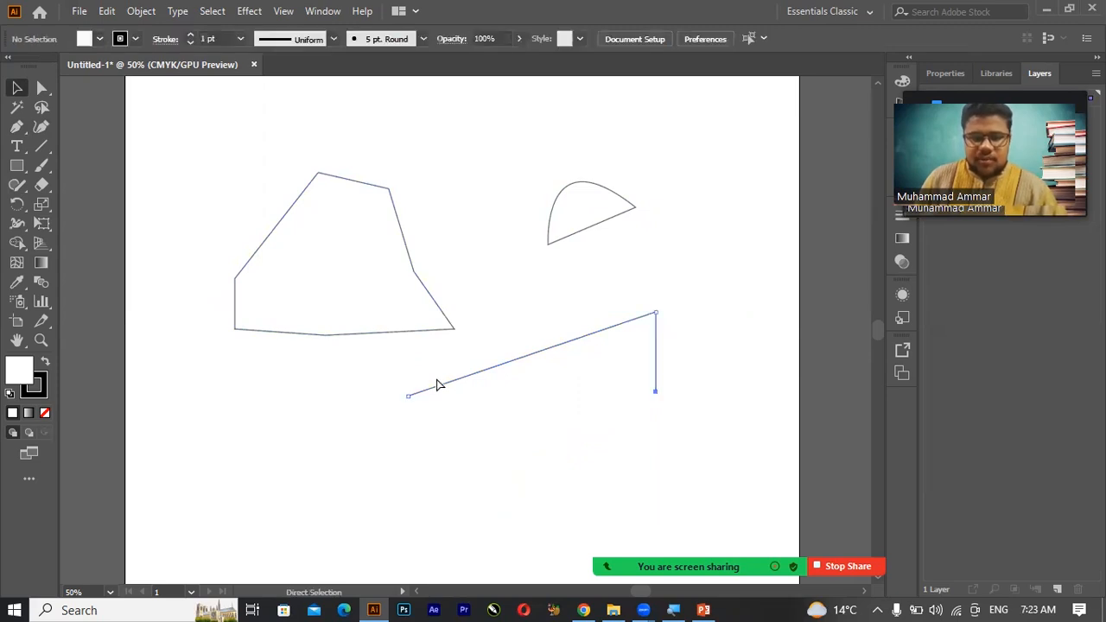
- Delete the entire open straight-segment path below the polygon and dome shape
left_click(438, 385)
key("a")
left_click(437, 385)
key("Delete")
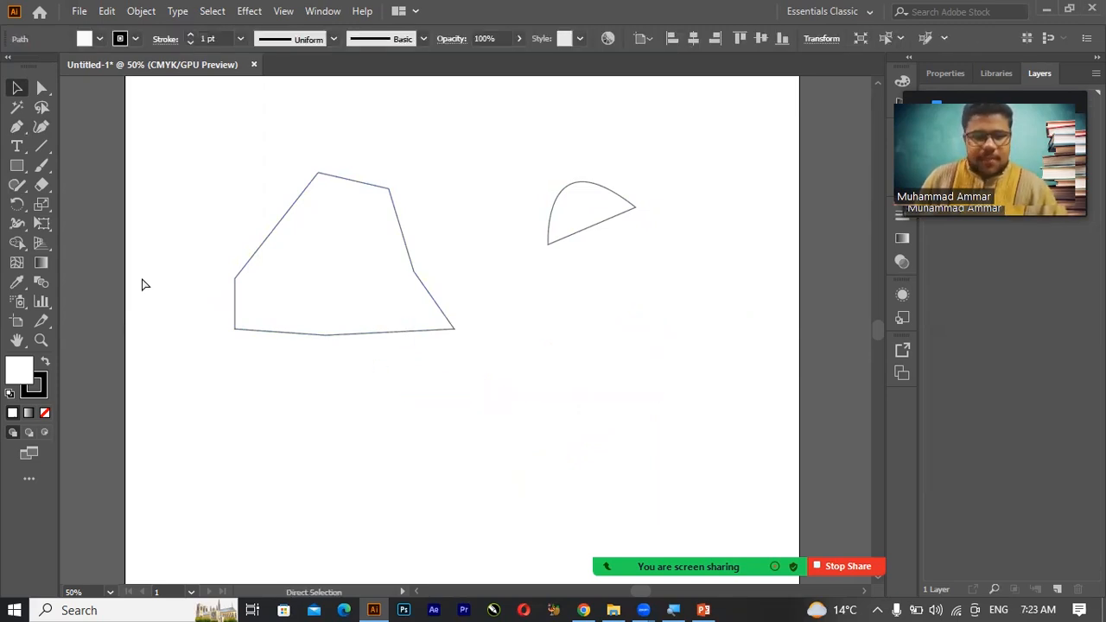
- Draw a closed two-point swoosh with curved edges below the other shapes, removing one handle at its right point, and deselect it
left_click(17, 128)
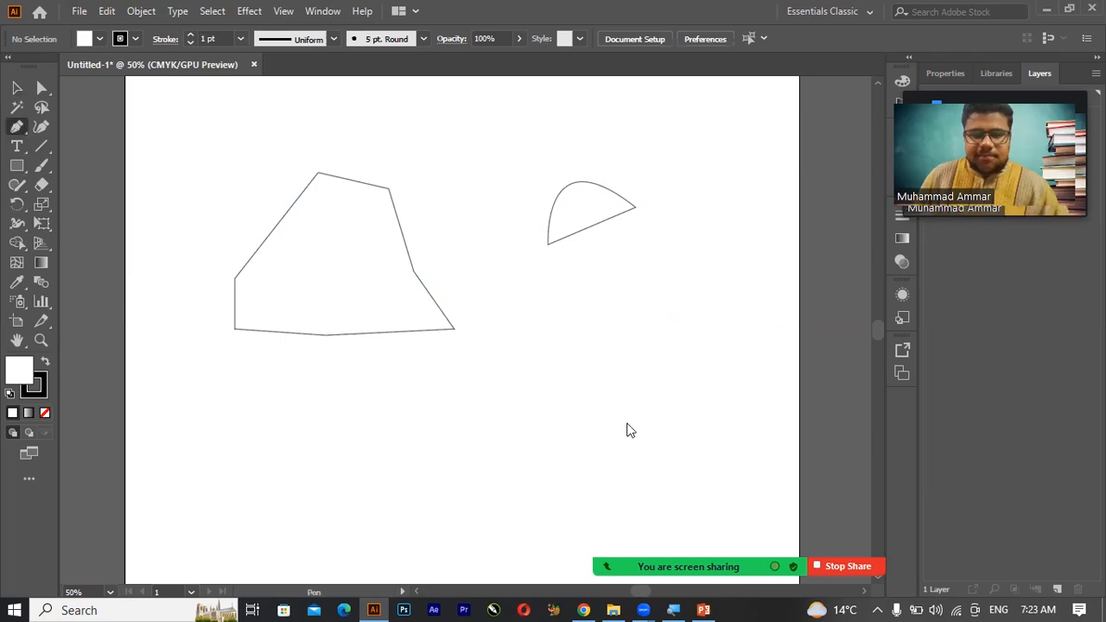
left_click(345, 392)
left_click_drag(617, 358, 569, 282)
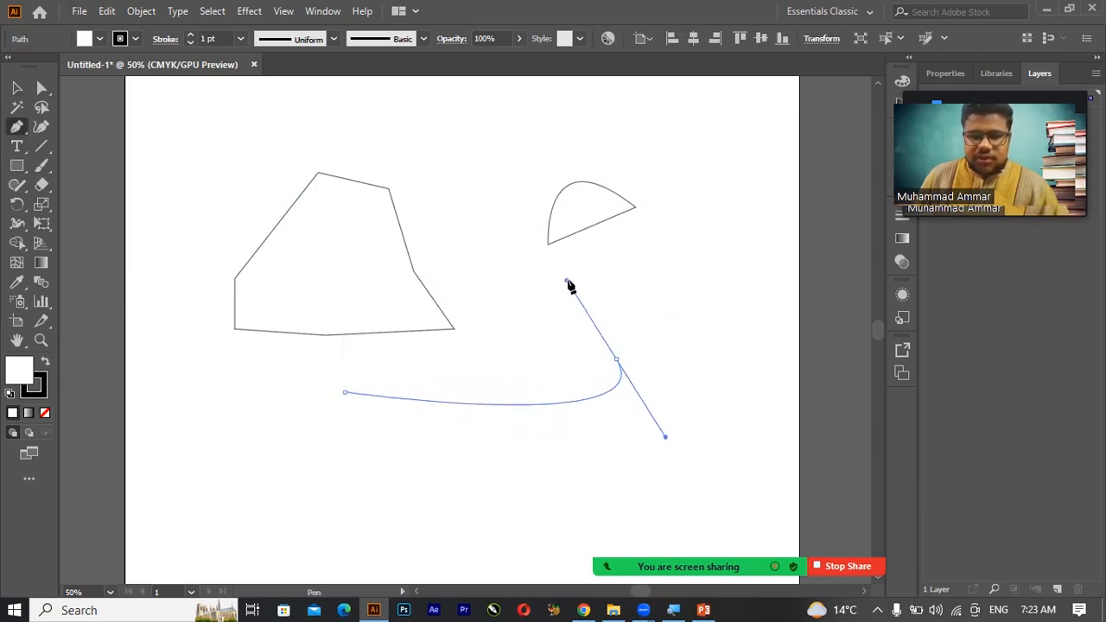
left_click(616, 361)
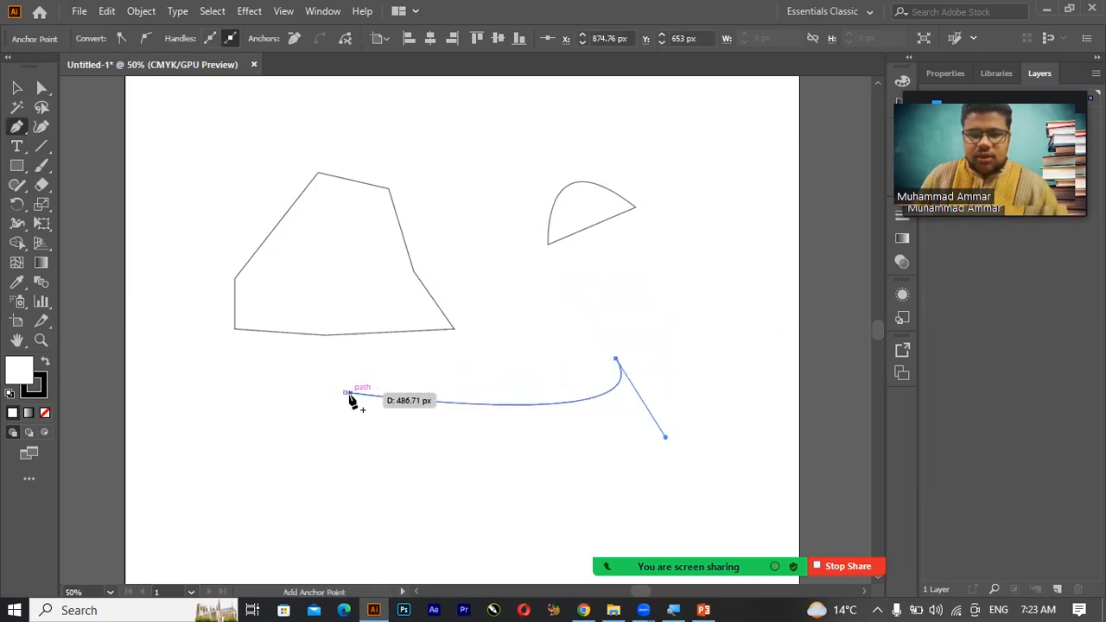
left_click_drag(345, 394, 207, 278)
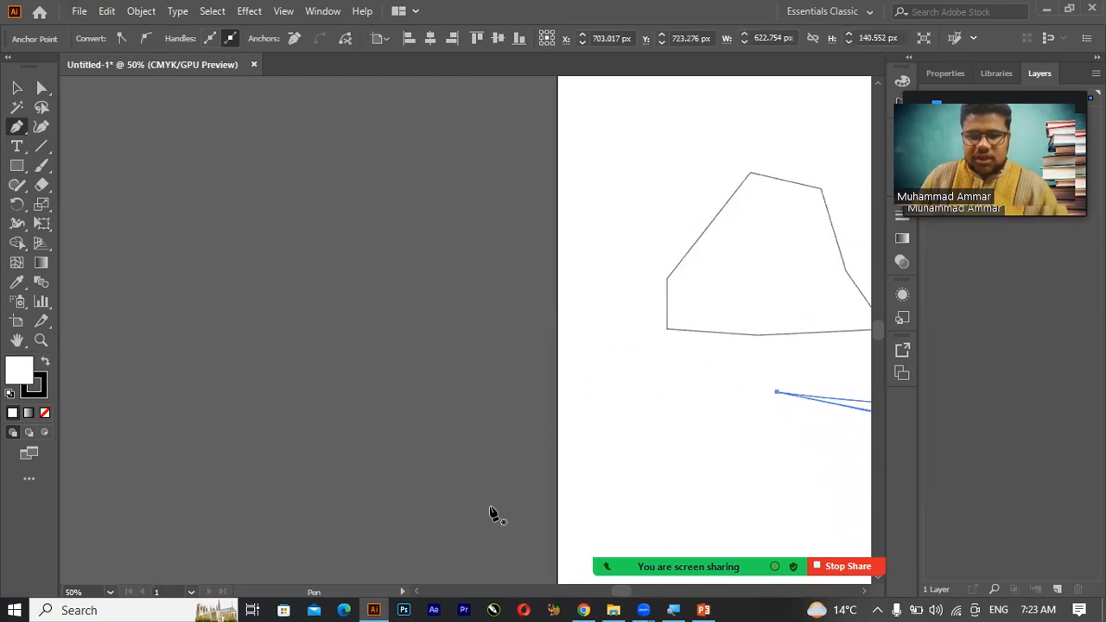
key("ctrl+0")
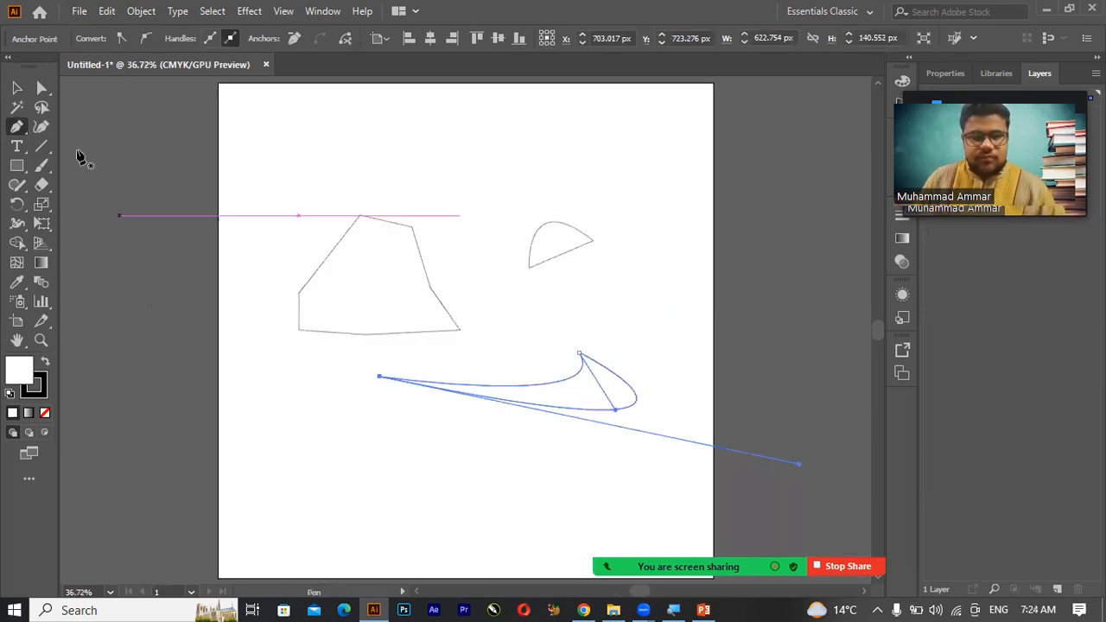
left_click(17, 89)
left_click(270, 303)
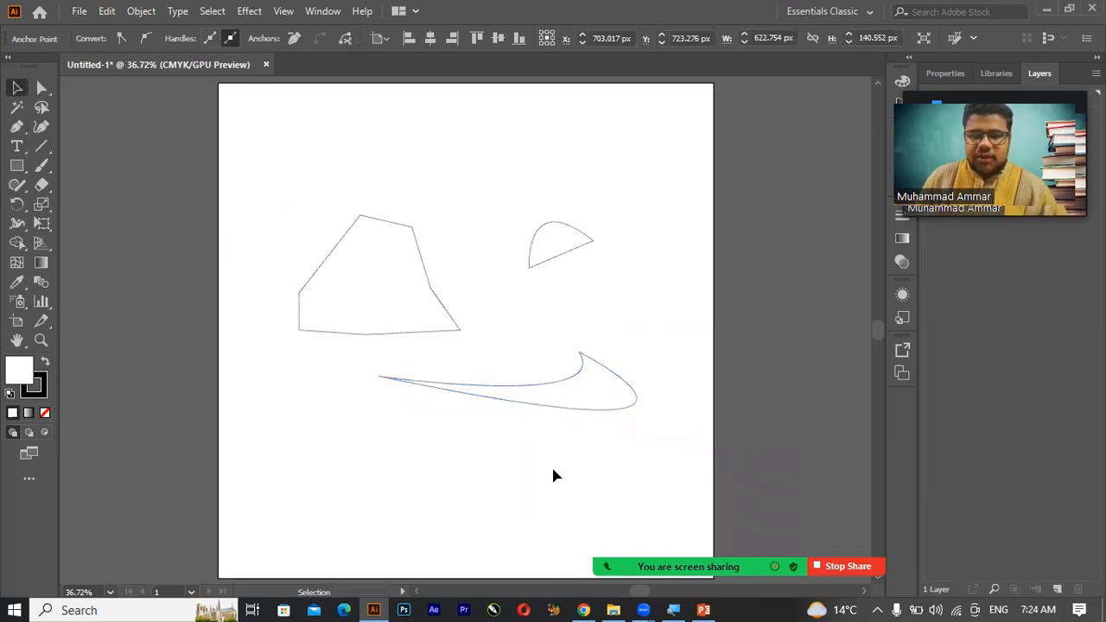
- Fill the closed swoosh shape with black and deselect it
left_click(586, 407)
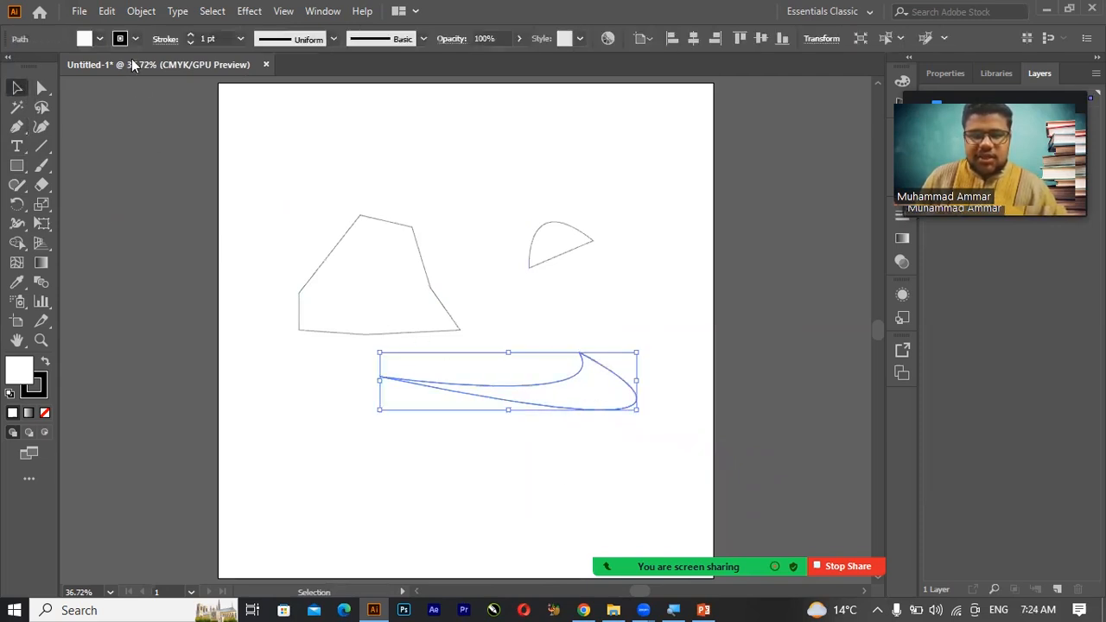
left_click(101, 38)
left_click(38, 69)
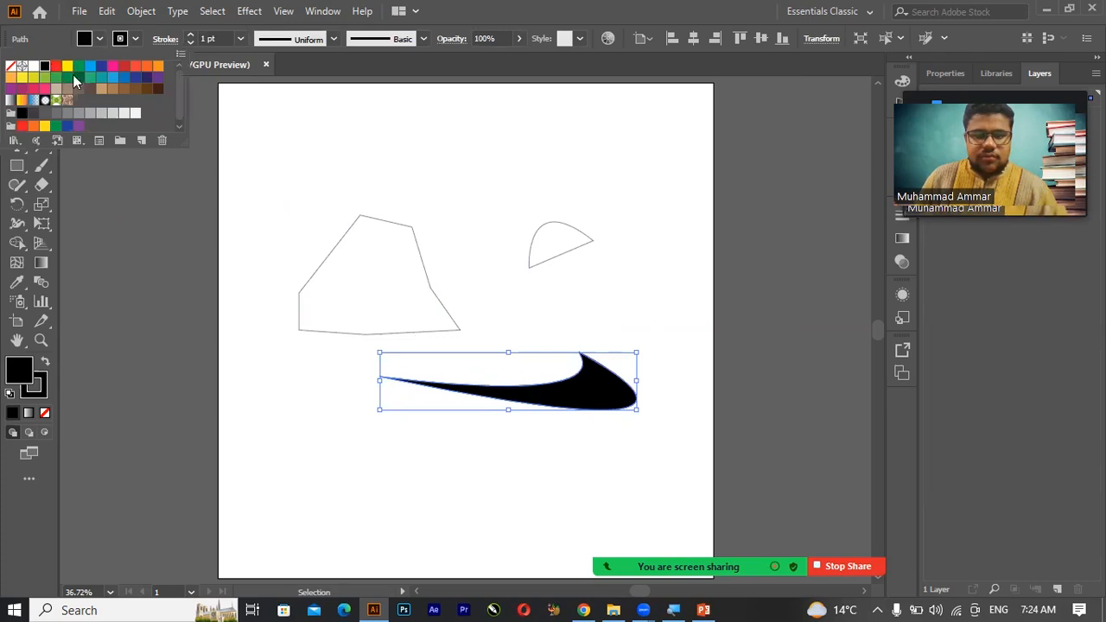
left_click(206, 241)
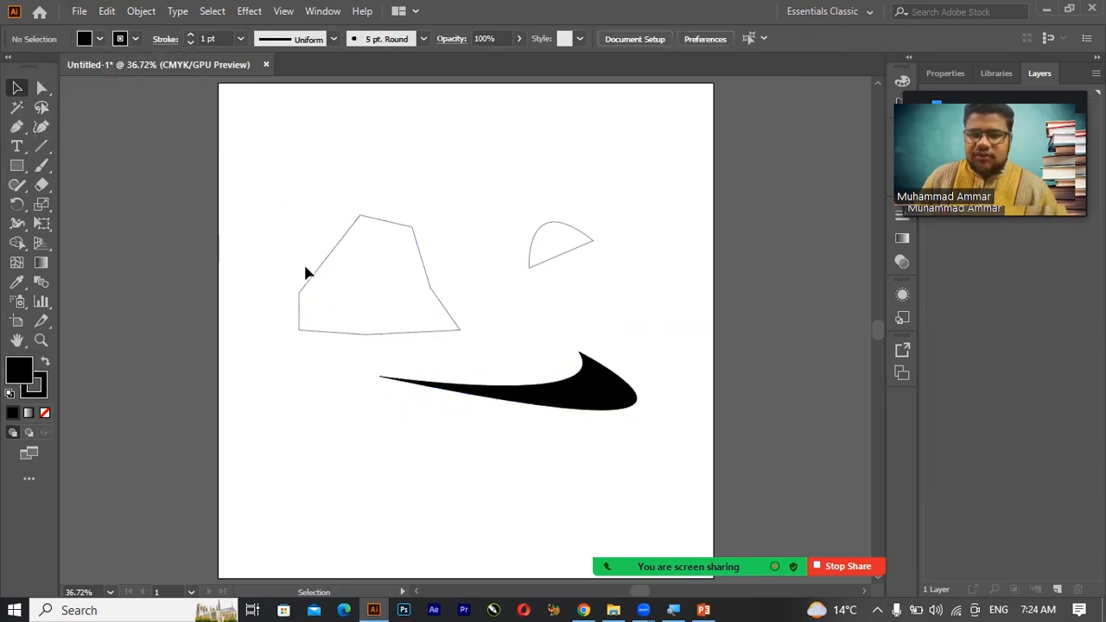
left_click(102, 40)
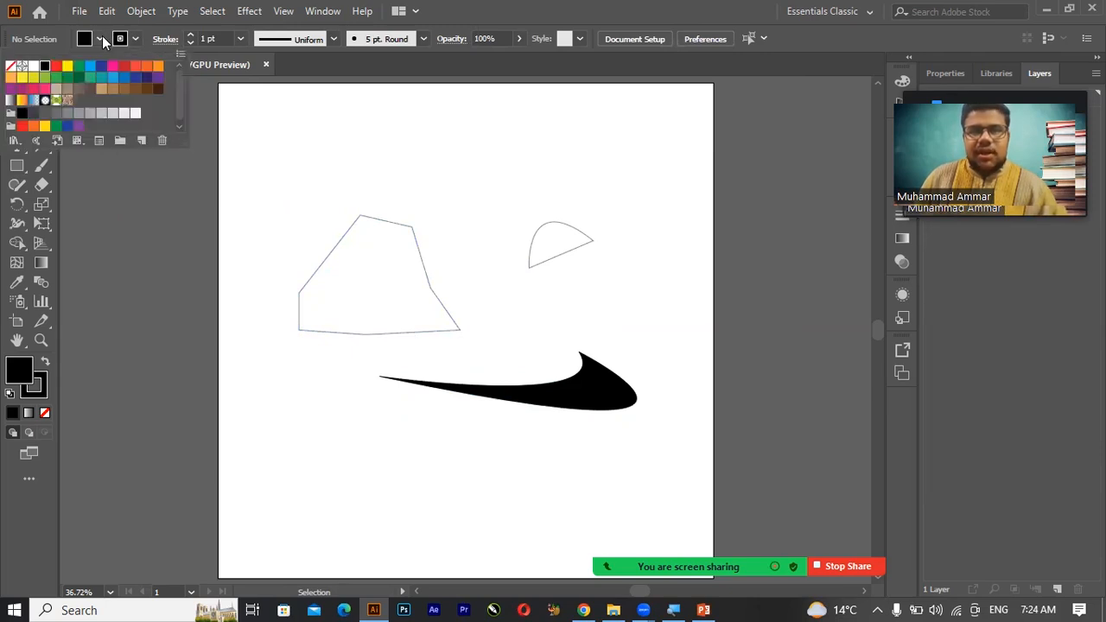
left_click(104, 38)
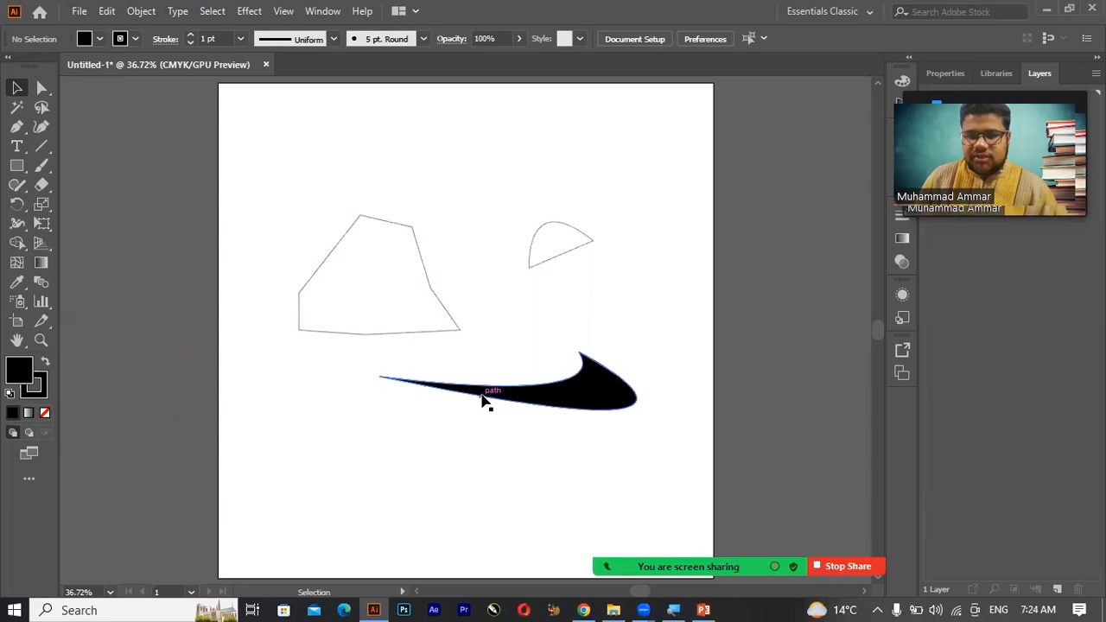
- Delete the polygon and the dome shape, and move the black swoosh near the top of the artboard
left_click_drag(593, 402, 587, 375)
left_click(355, 407)
left_click(397, 309)
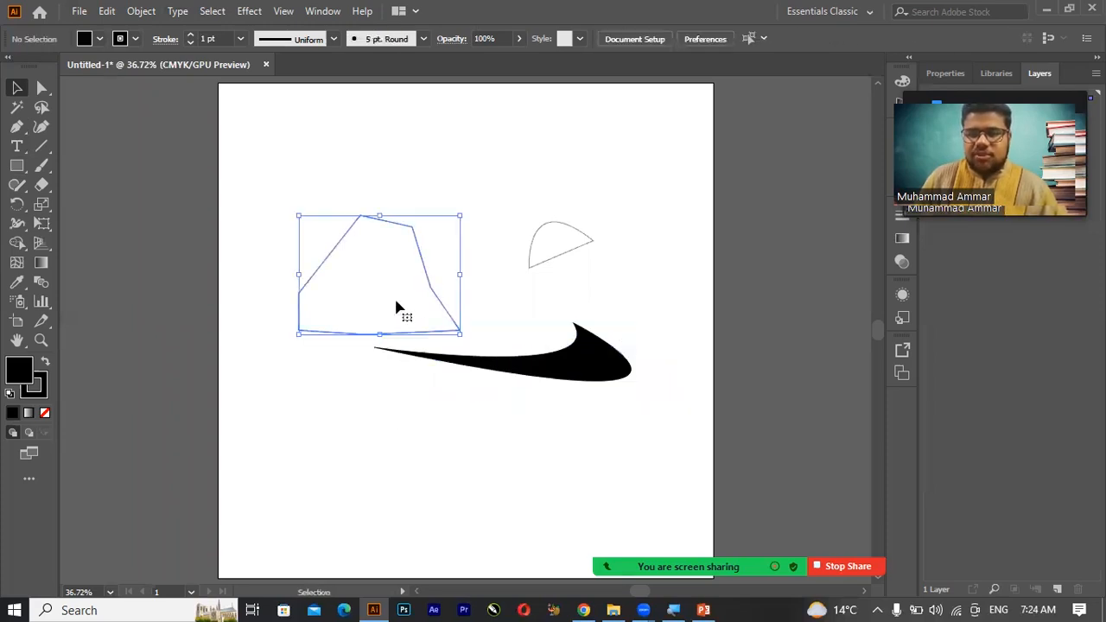
left_click_drag(374, 271, 366, 246)
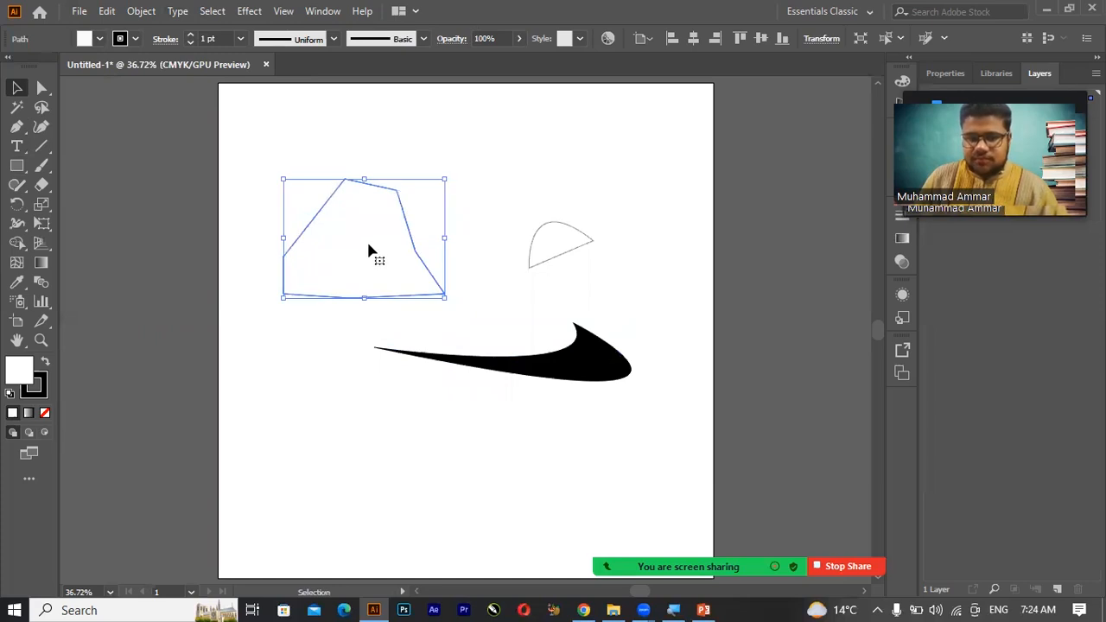
left_click(558, 250, "shift")
left_click(561, 320)
left_click_drag(584, 368, 593, 202)
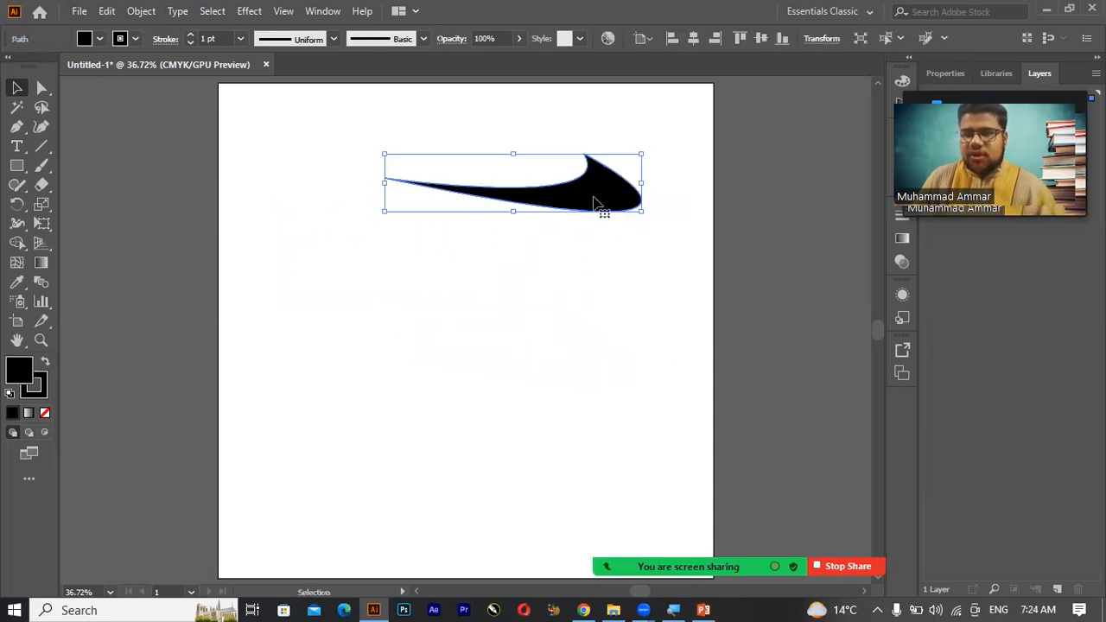
- Switch to Chrome and search Google for "pen tool practice"
left_click(584, 610)
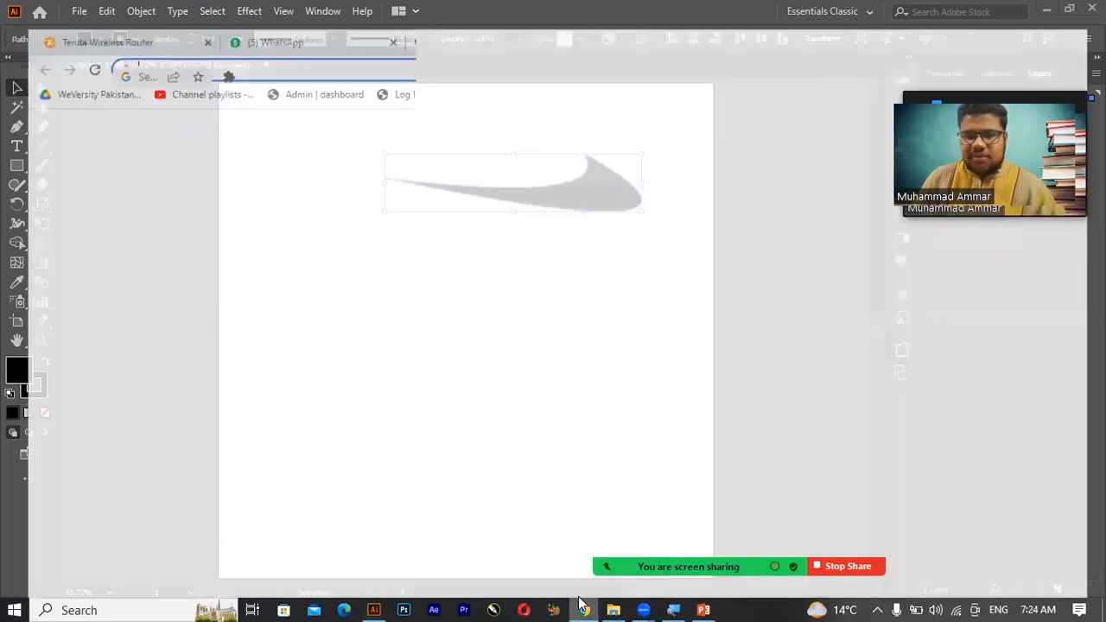
left_click(520, 339)
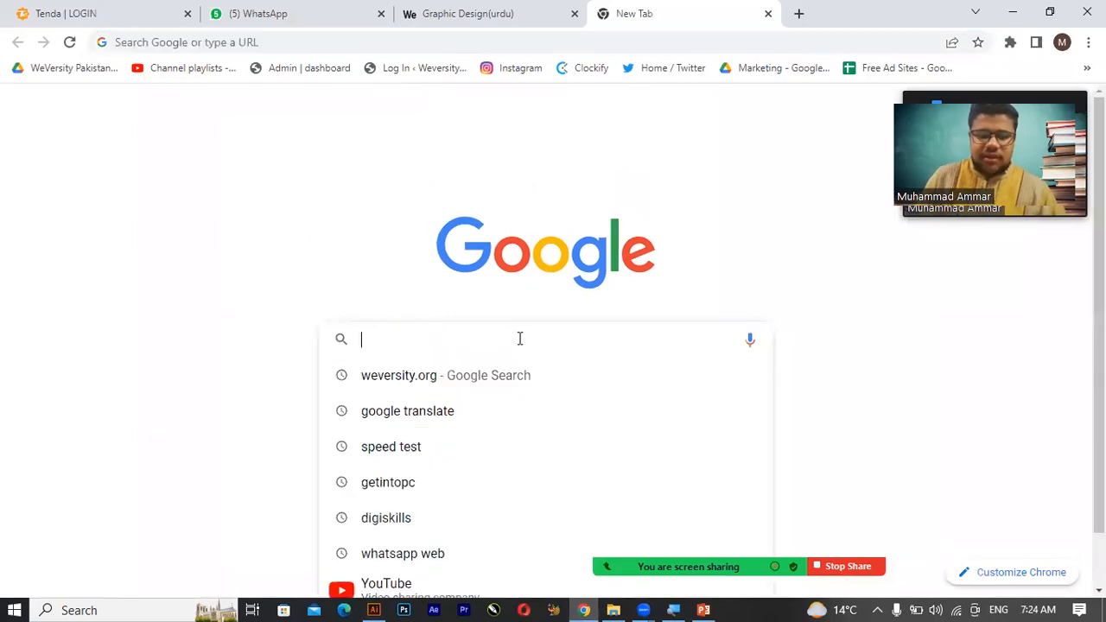
type("pan")
key("BackSpace")
key("BackSpace")
type("en ")
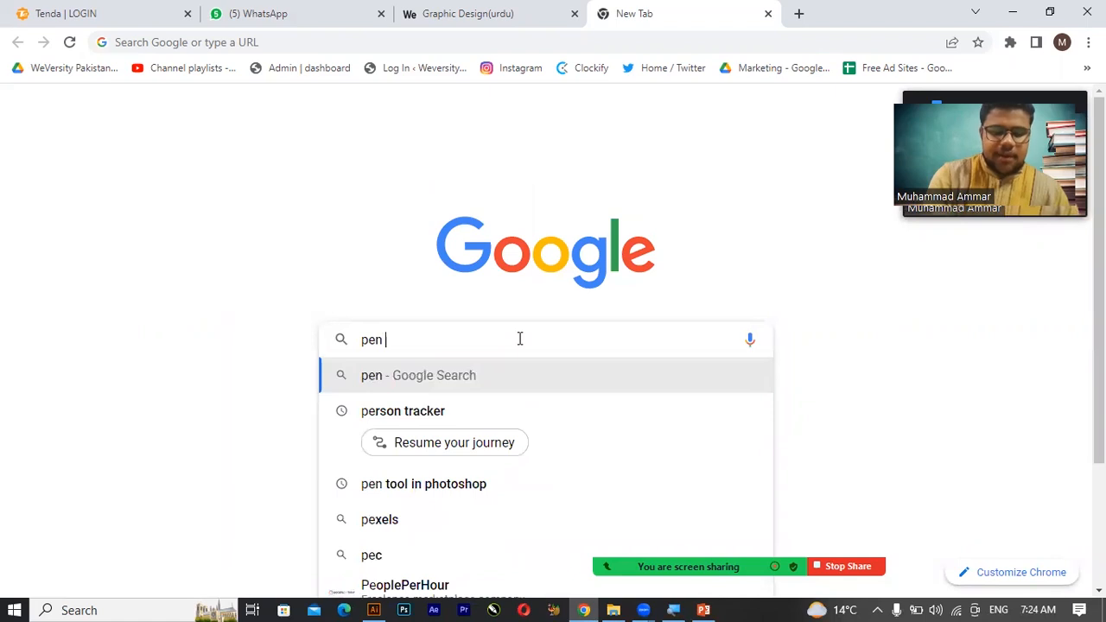
type("tool")
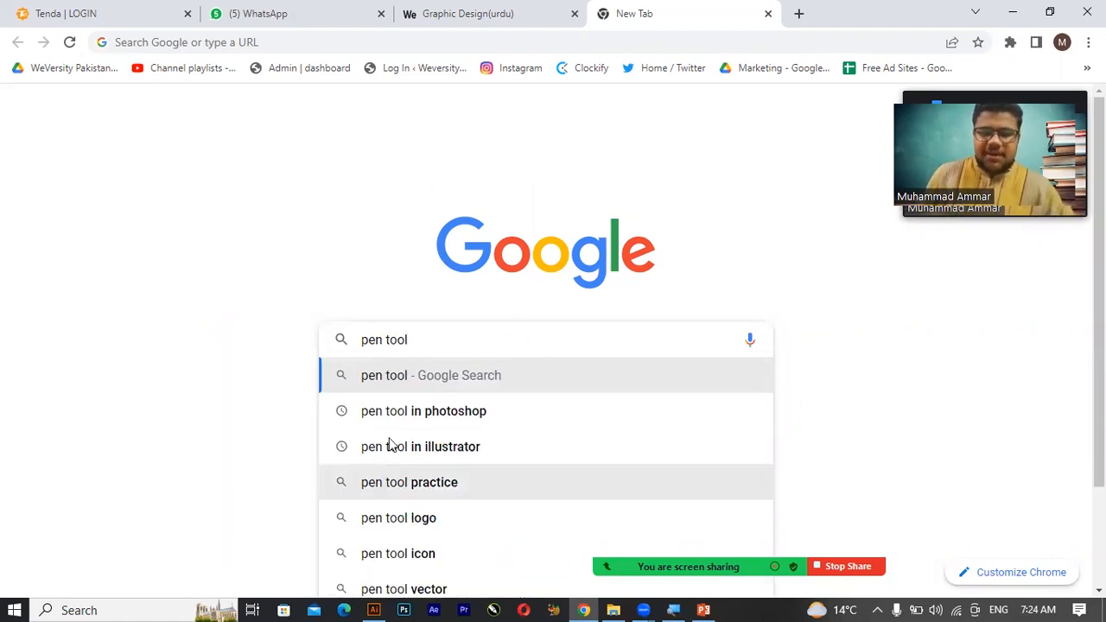
left_click(413, 482)
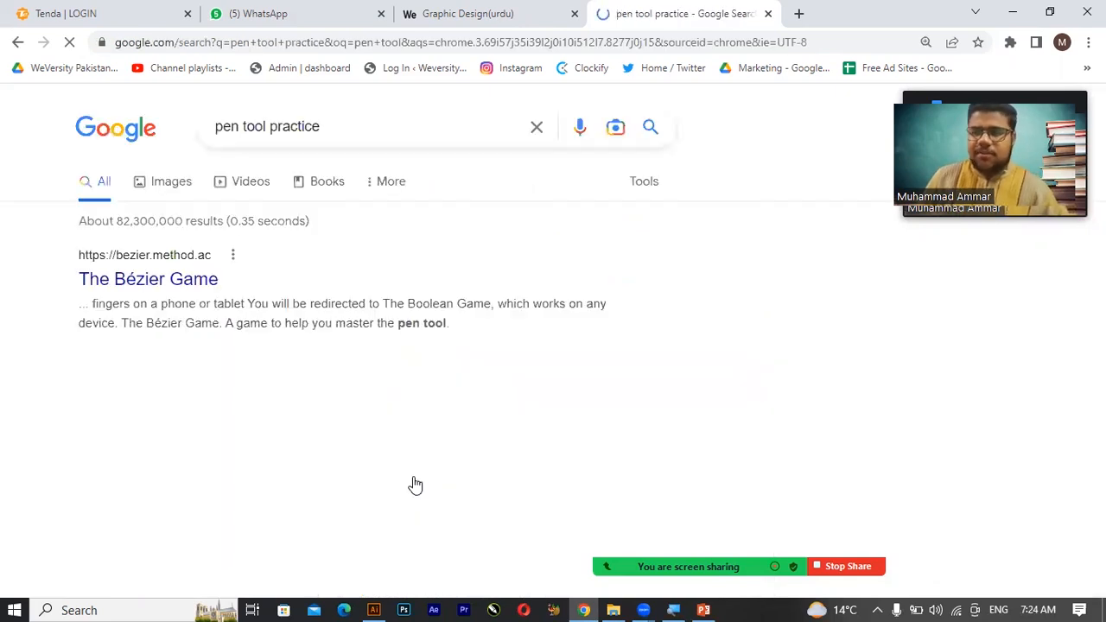
- Find the practice image with the star, heart, apple and dog in the image results and copy it
left_click(180, 185)
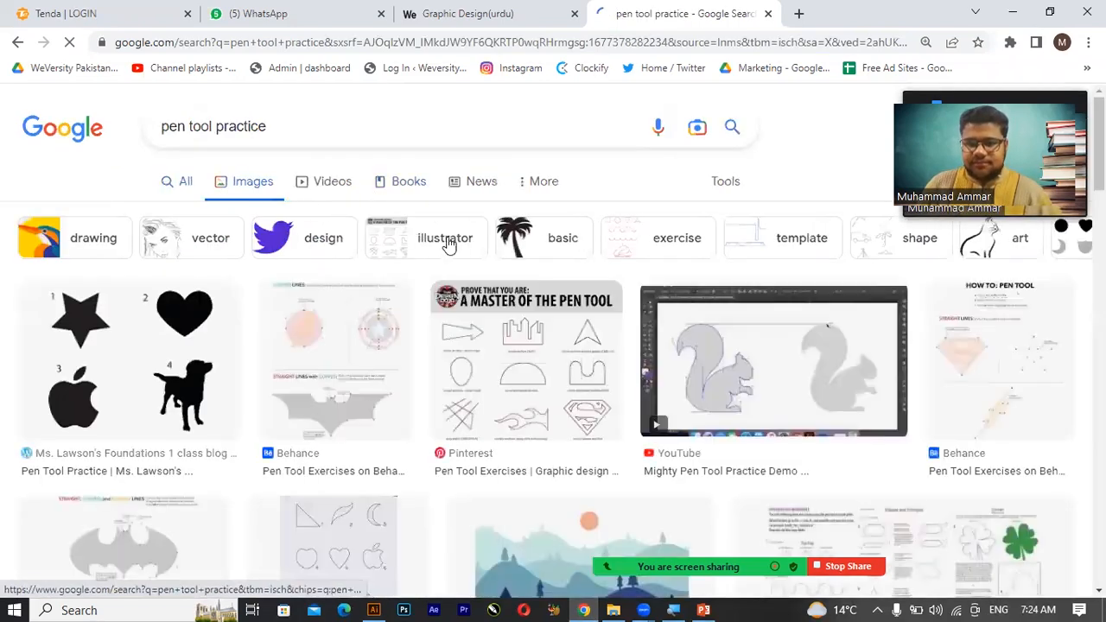
left_click(136, 316)
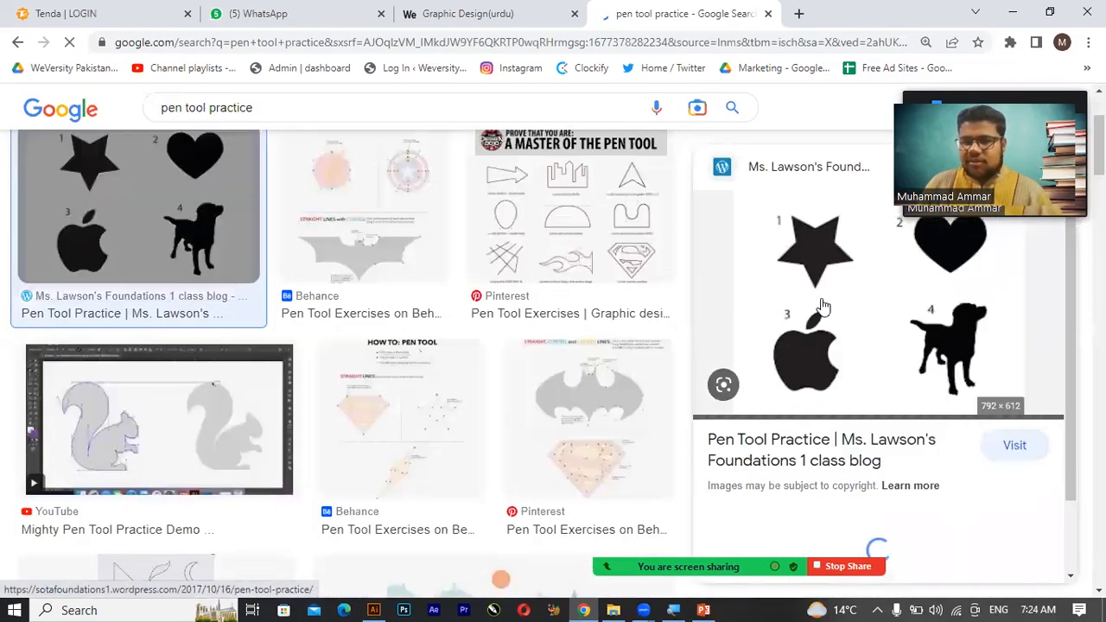
right_click(867, 274)
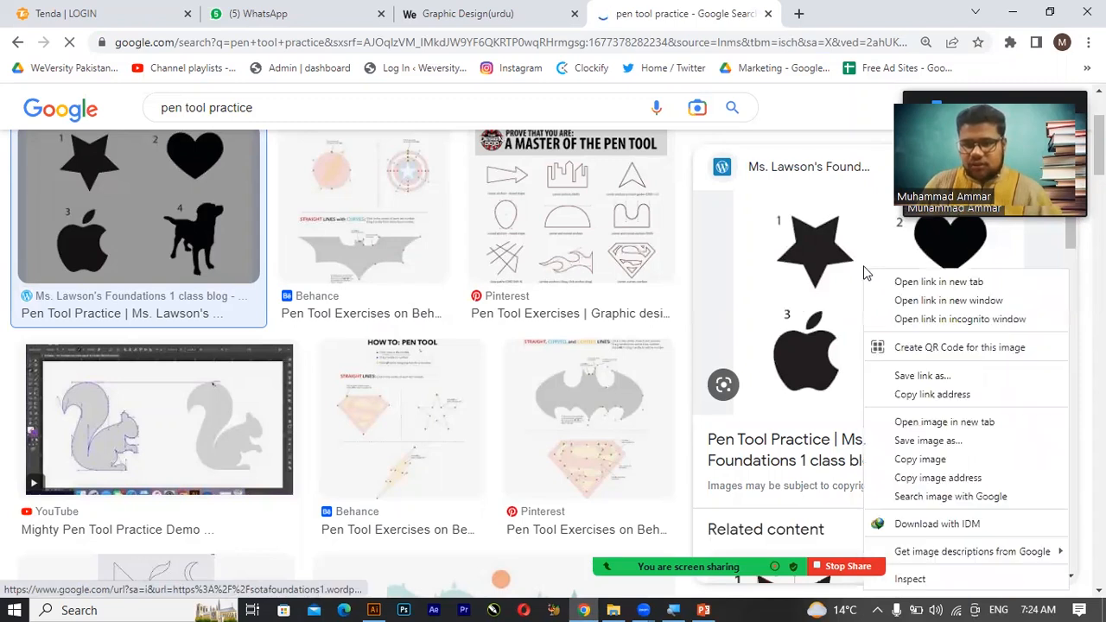
left_click(920, 459)
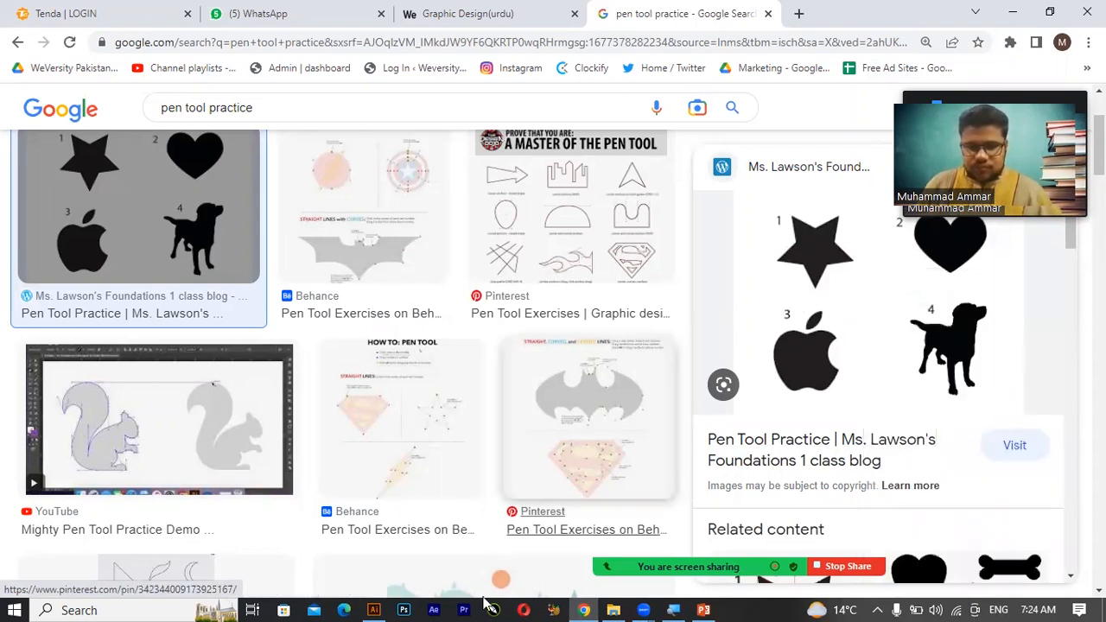
- Switch to Illustrator, paste the practice image onto the artboard below the swoosh, and deselect it
left_click(374, 610)
left_click(407, 293)
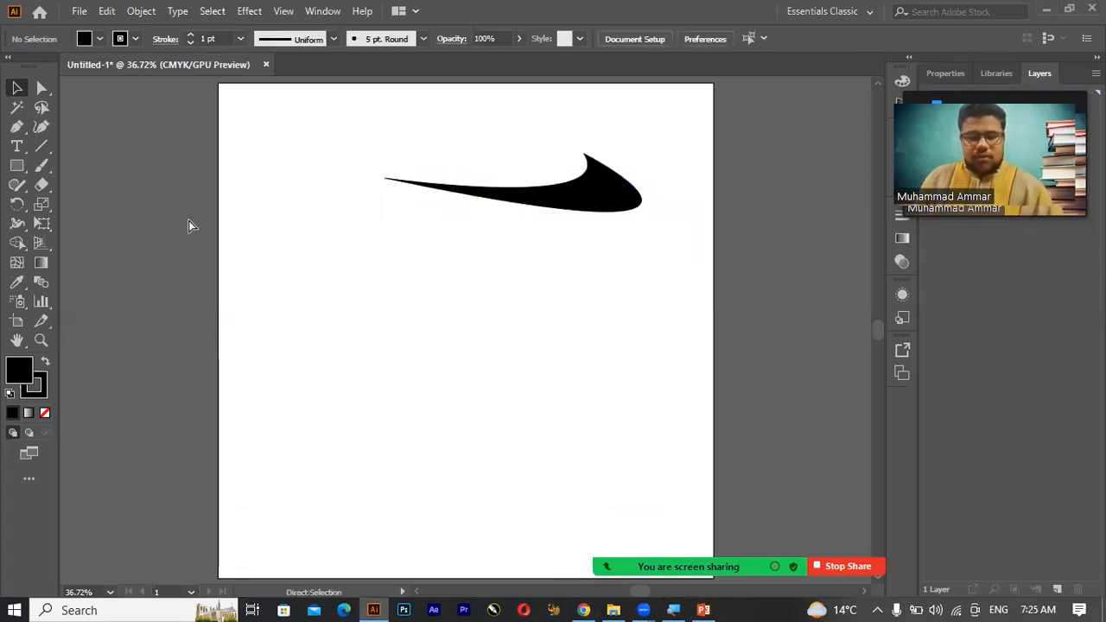
key("ctrl+v")
left_click_drag(411, 289, 406, 315)
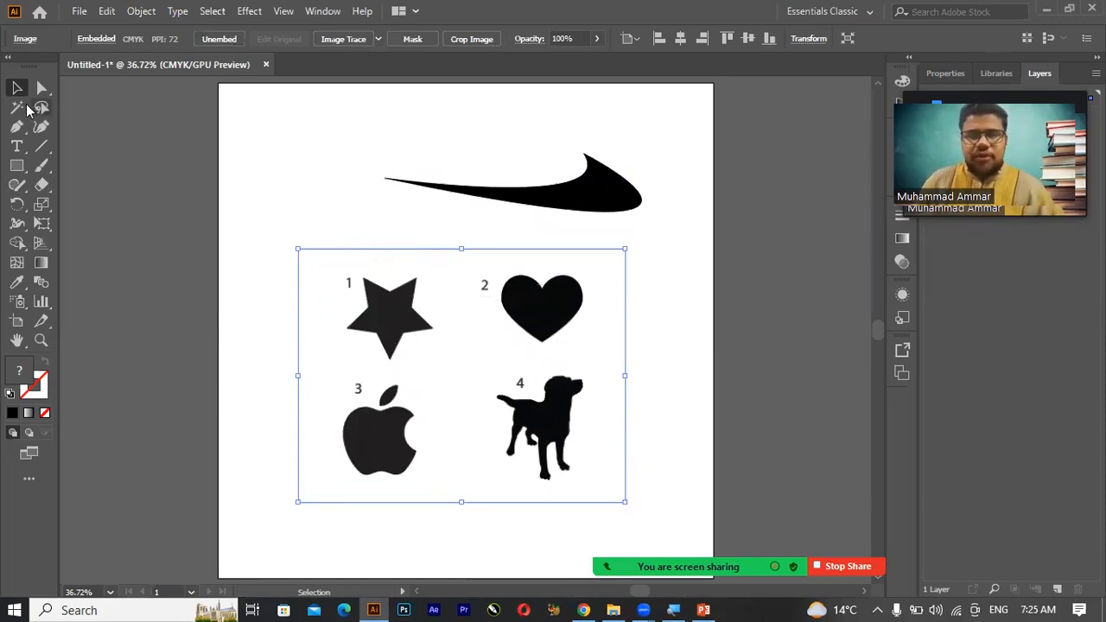
left_click(152, 195)
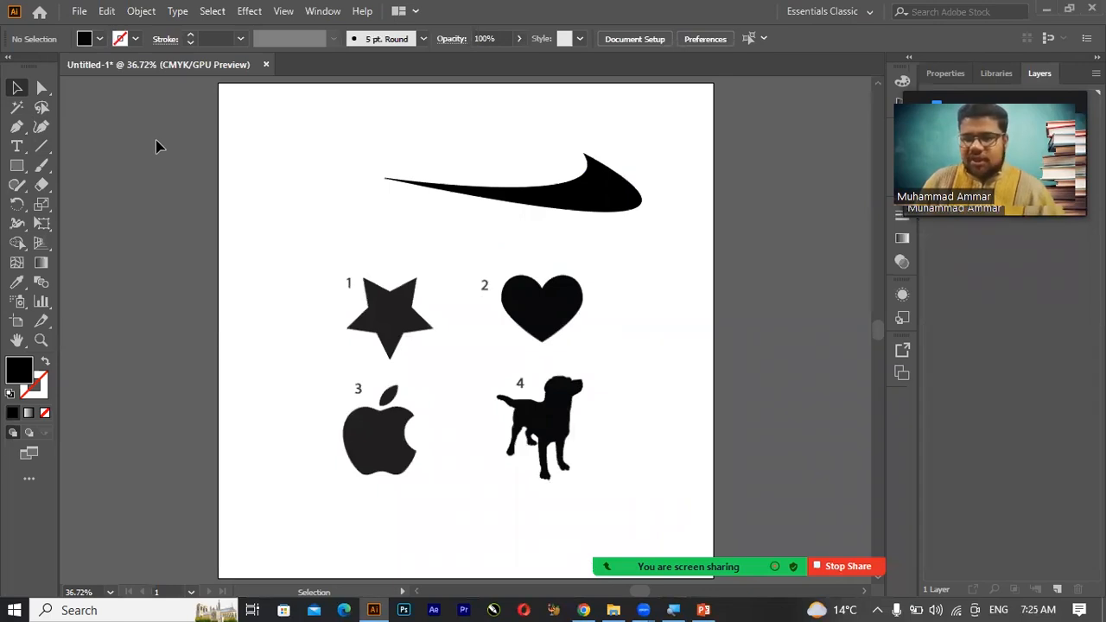
- Move the swoosh closer to the artboard's top edge and reposition the practice image higher, roughly centred beneath it
left_click_drag(606, 181, 607, 129)
left_click_drag(562, 299, 600, 244)
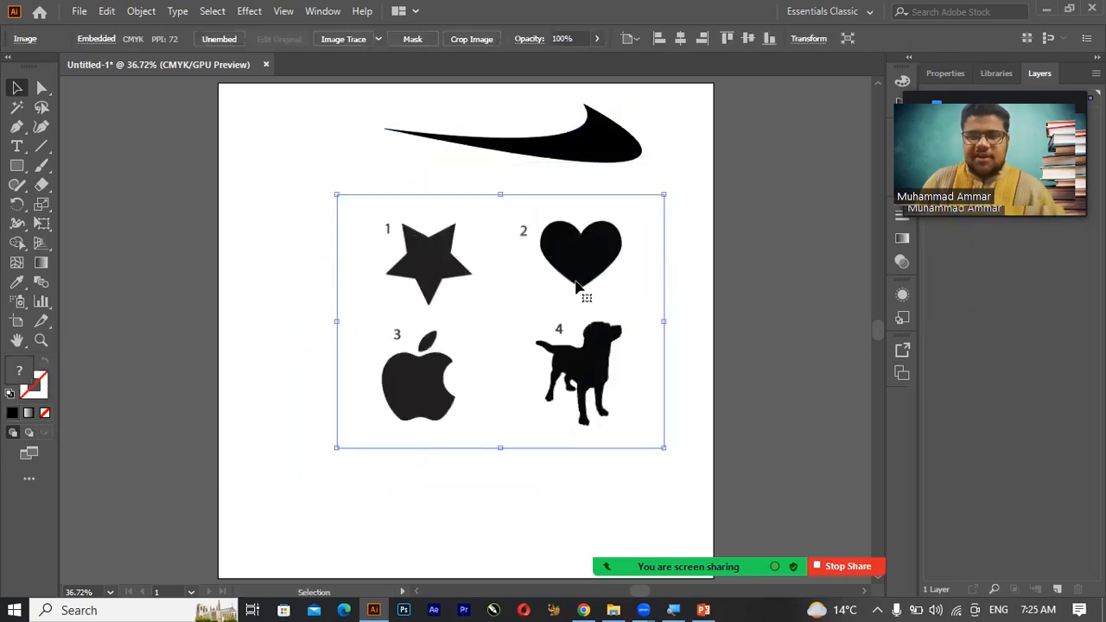
left_click_drag(574, 279, 556, 288)
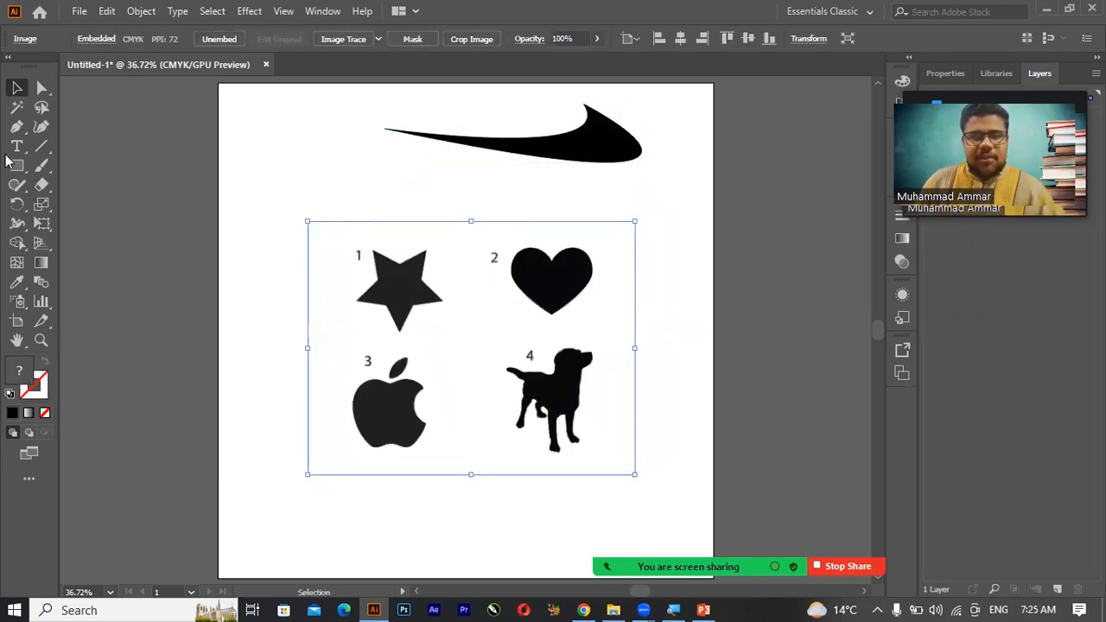
left_click(17, 128)
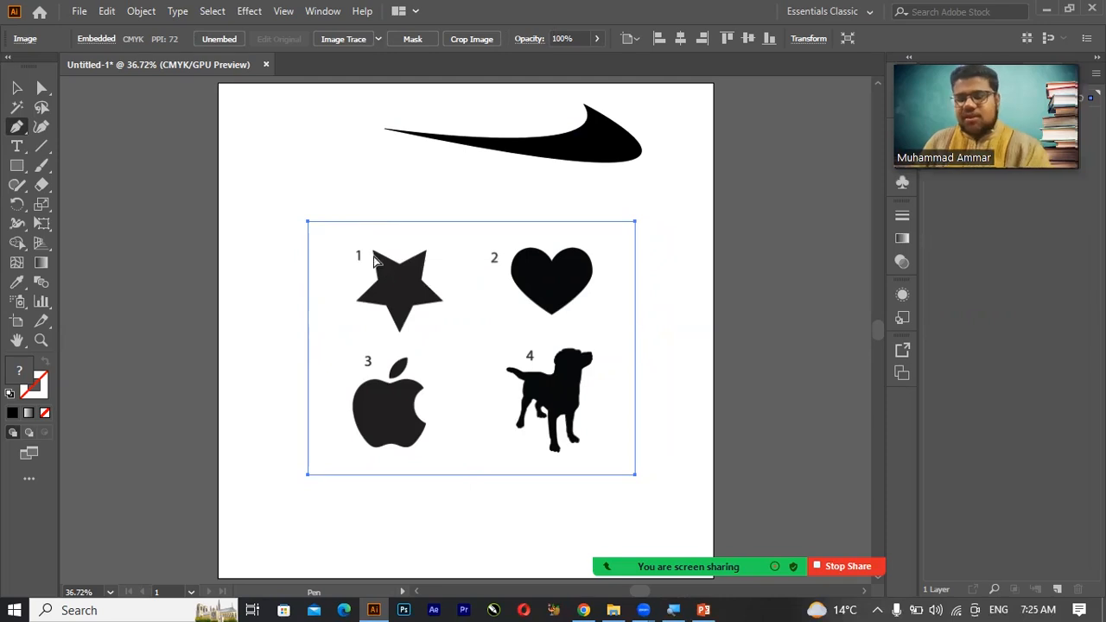
key("ctrl+plus")
key("ctrl+plus")
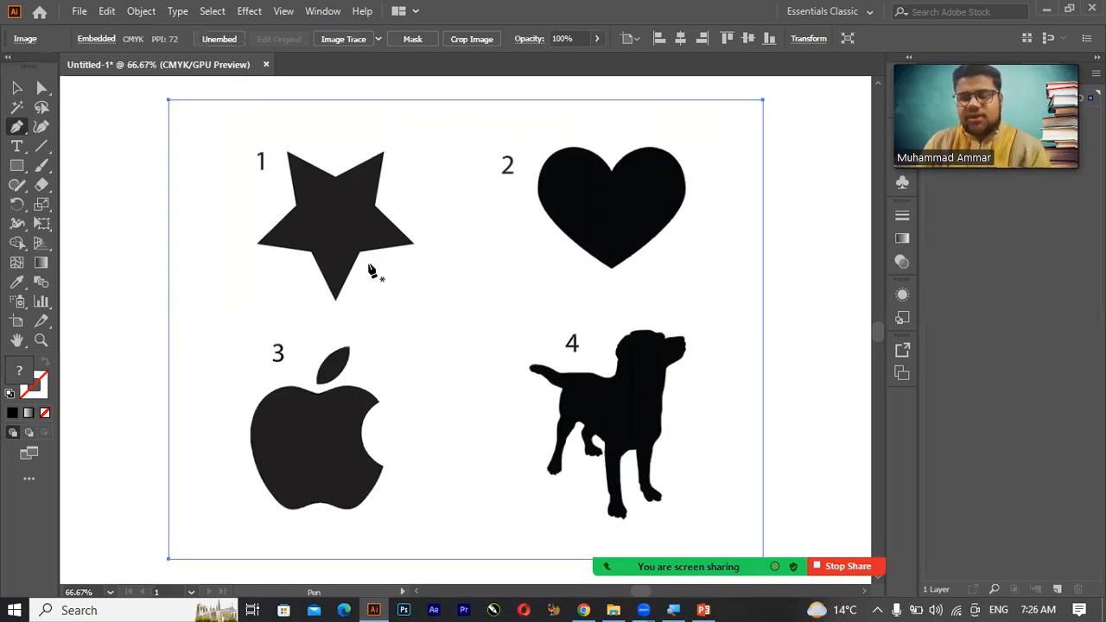
key("ctrl+minus")
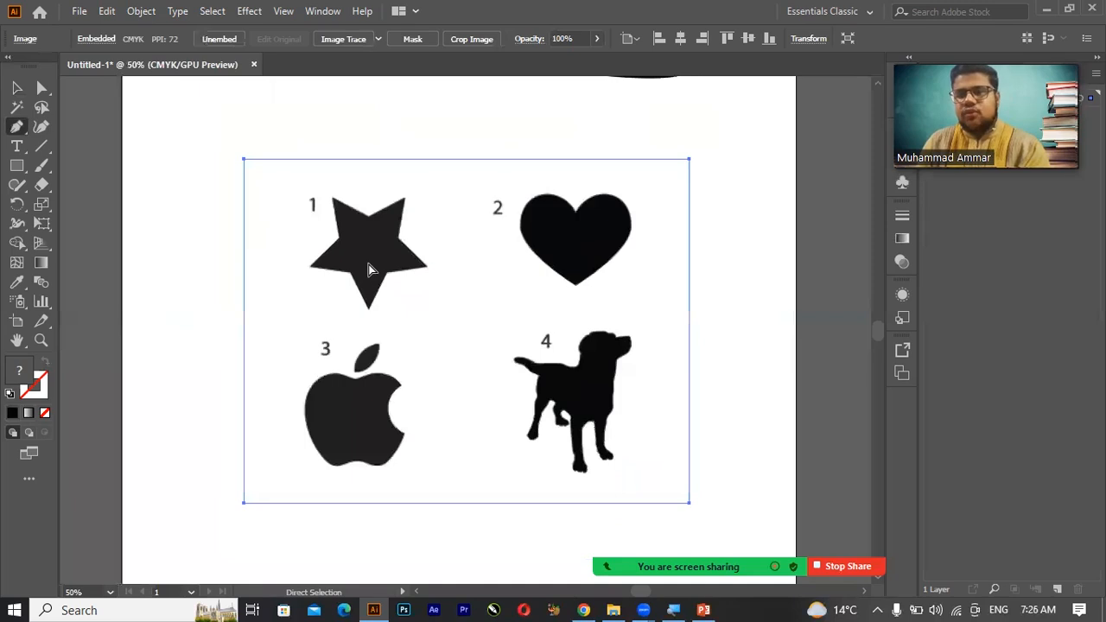
key("ctrl+minus")
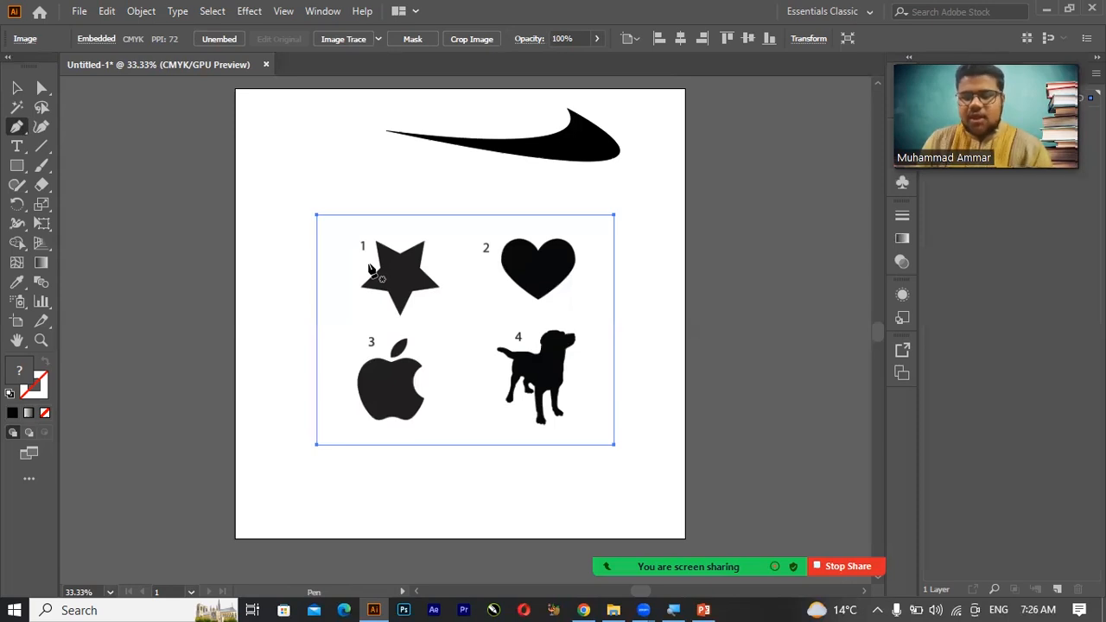
key("ctrl+plus")
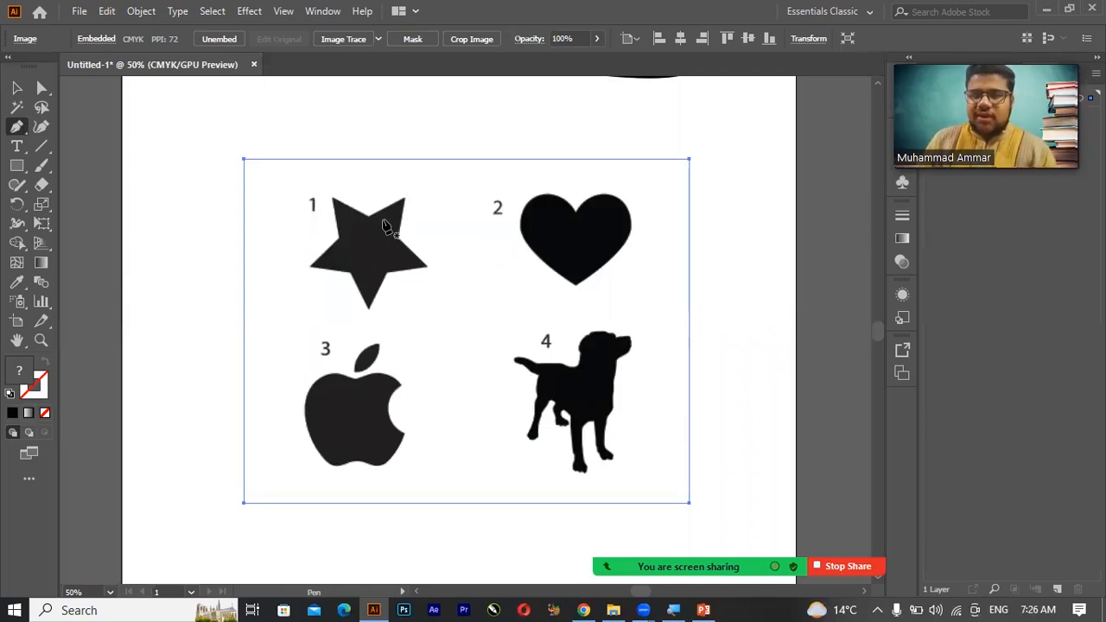
left_click(347, 125)
key("ctrl+z")
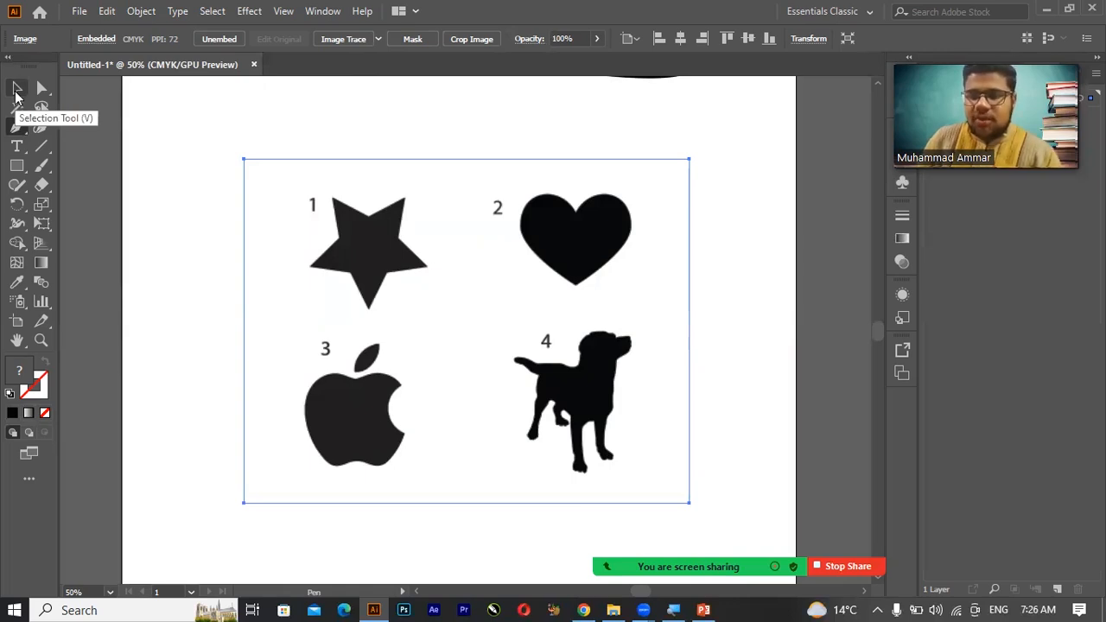
key("ctrl+minus")
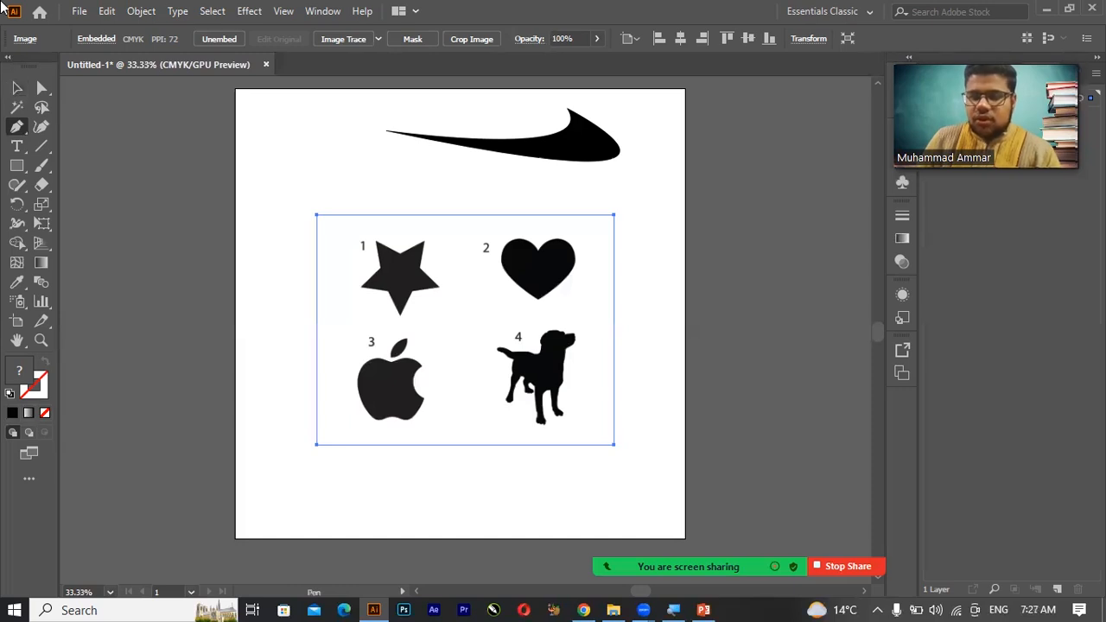
key("ctrl+0")
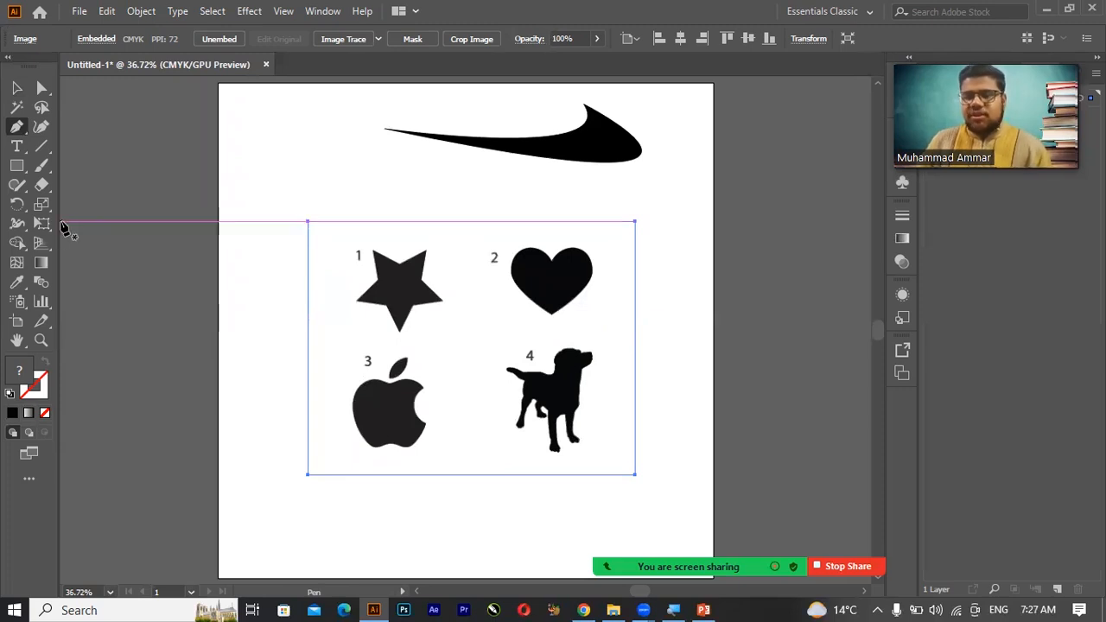
- Trace the practice star with the Pen tool from its upper-left tip through the top notch and upper-right tip to the right tip
key("ctrl+equal")
key("ctrl+equal")
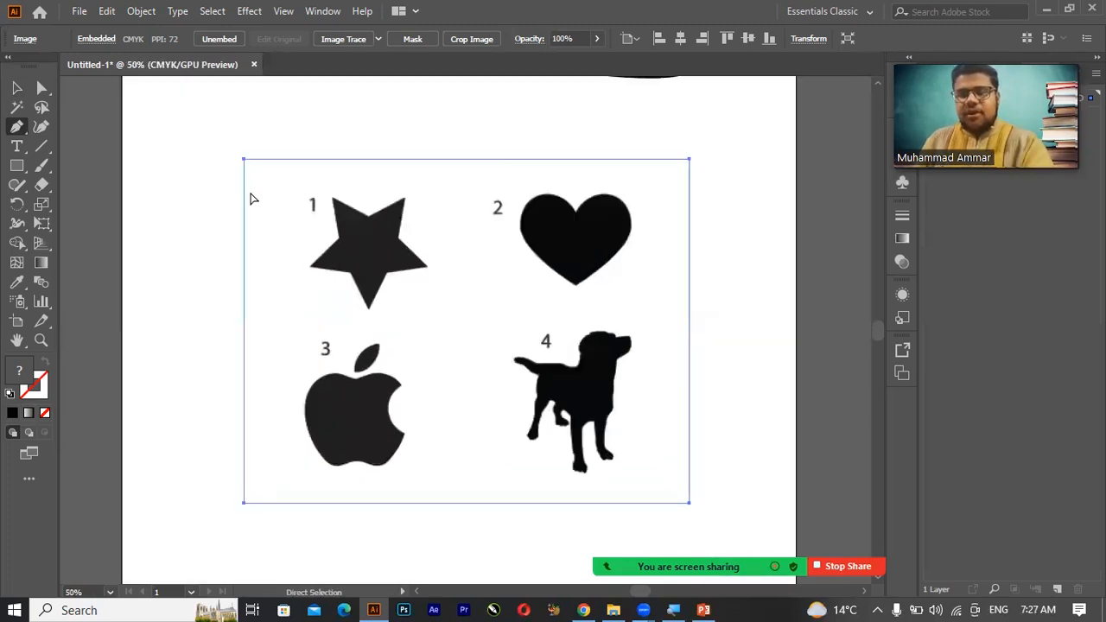
key("ctrl+equal")
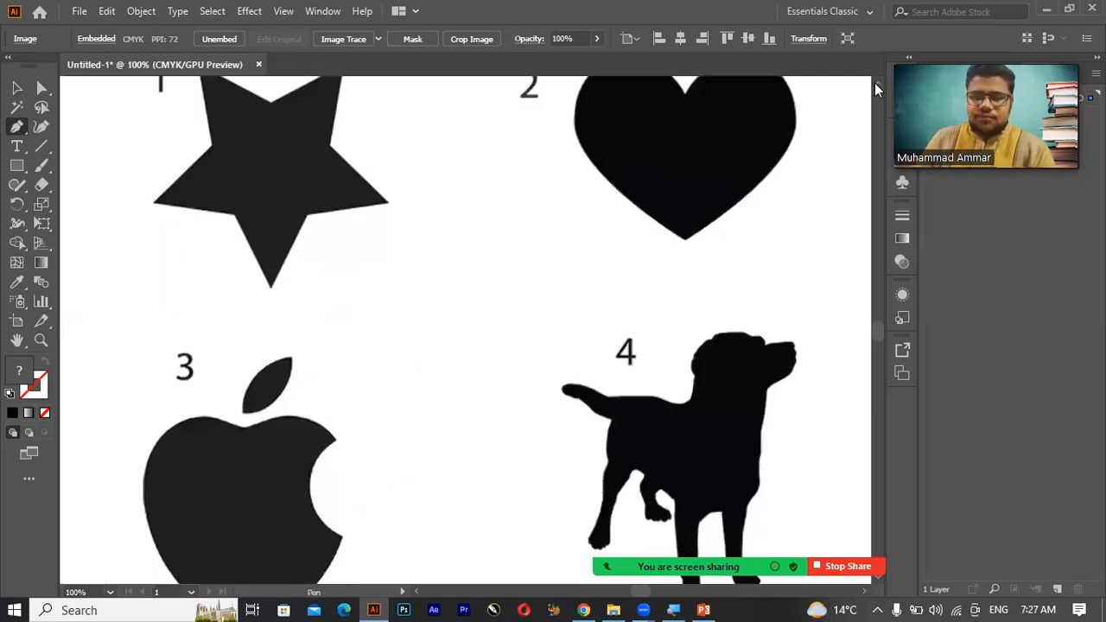
scroll(878, 83, "up", 3)
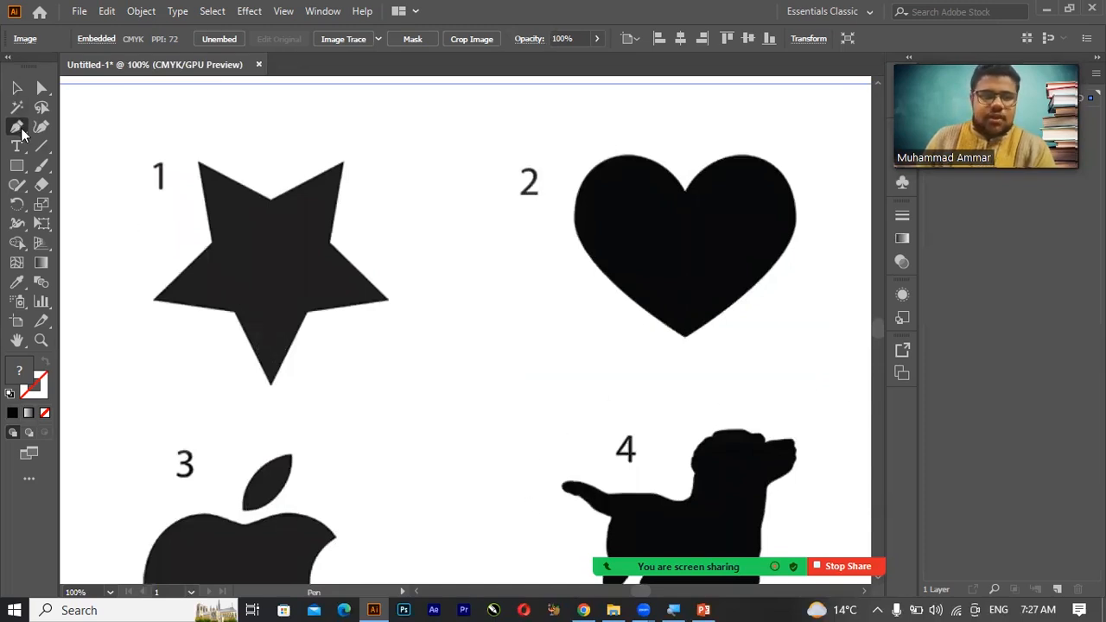
left_click(18, 343)
left_click_drag(121, 311, 118, 251)
left_click(17, 127)
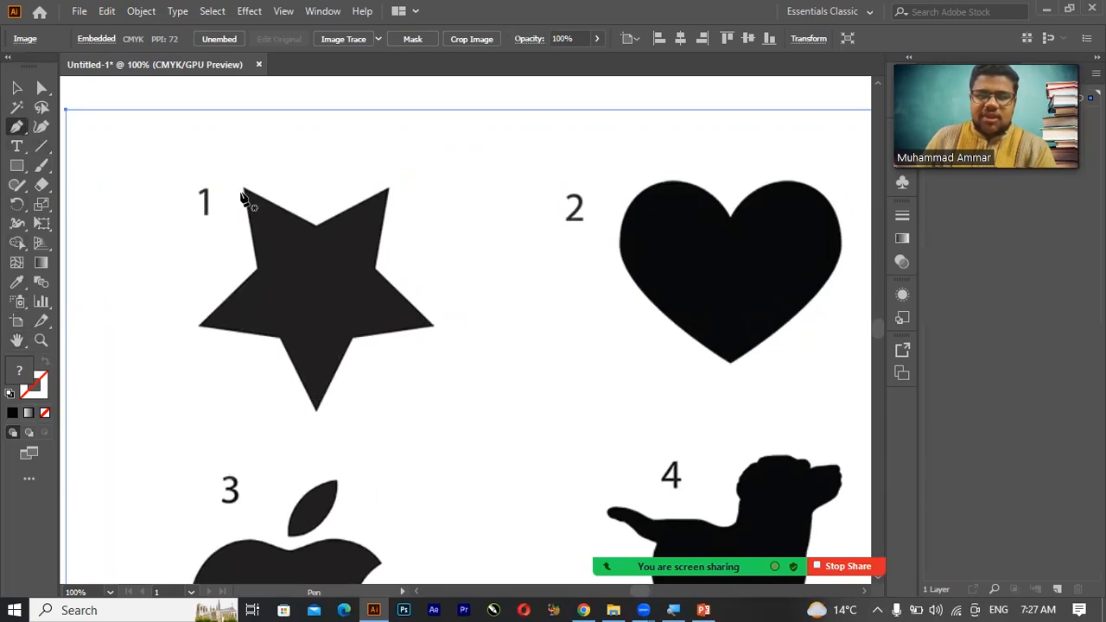
left_click(243, 190)
left_click(316, 226)
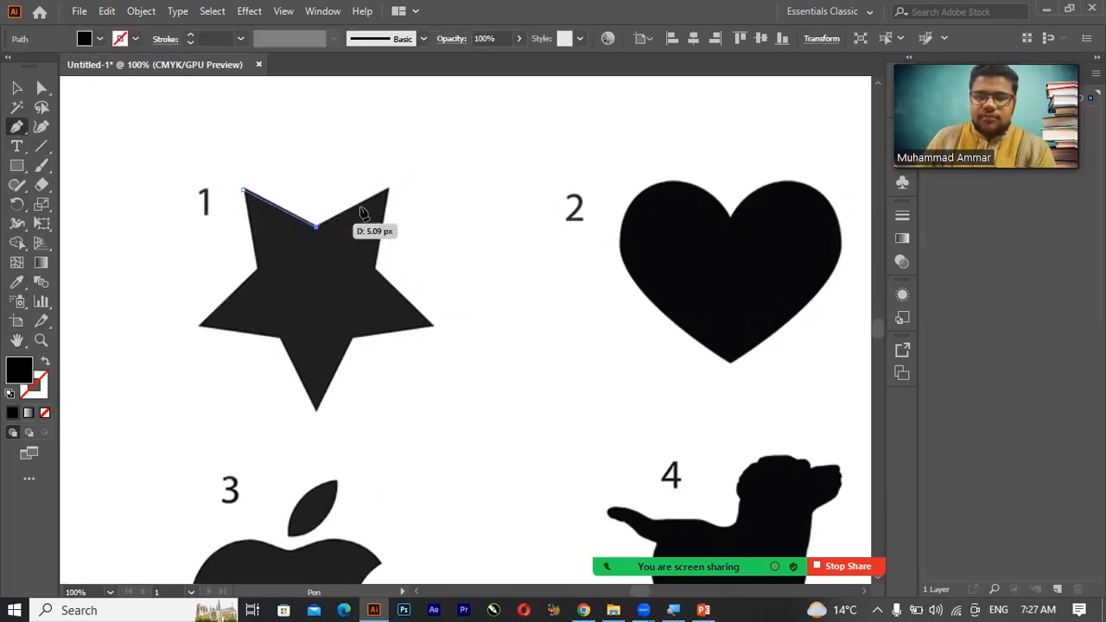
left_click(387, 189)
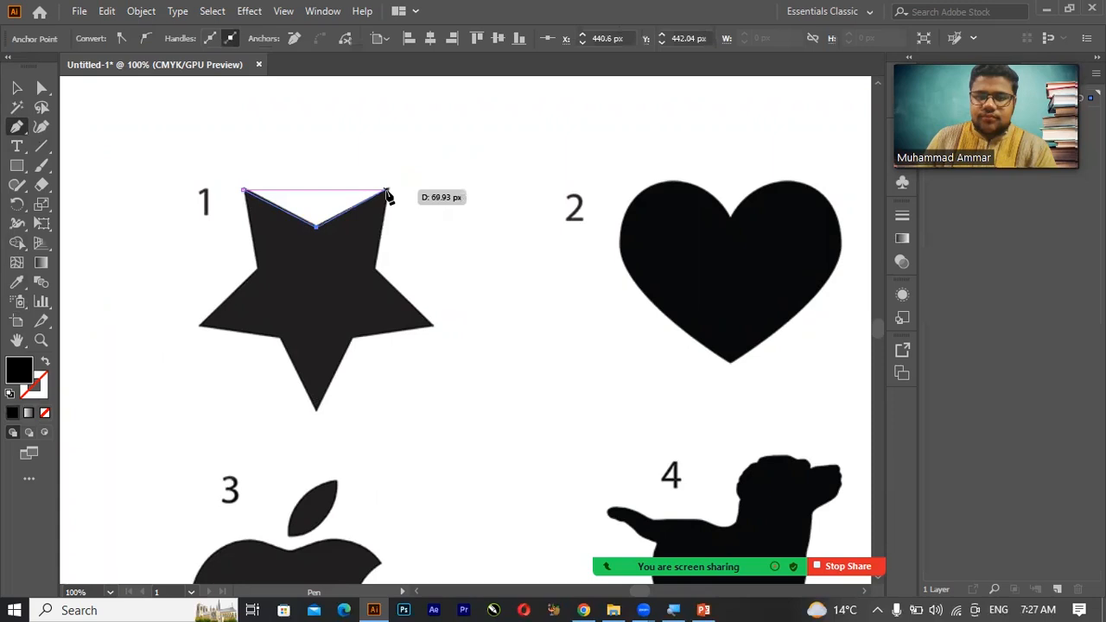
left_click(374, 269)
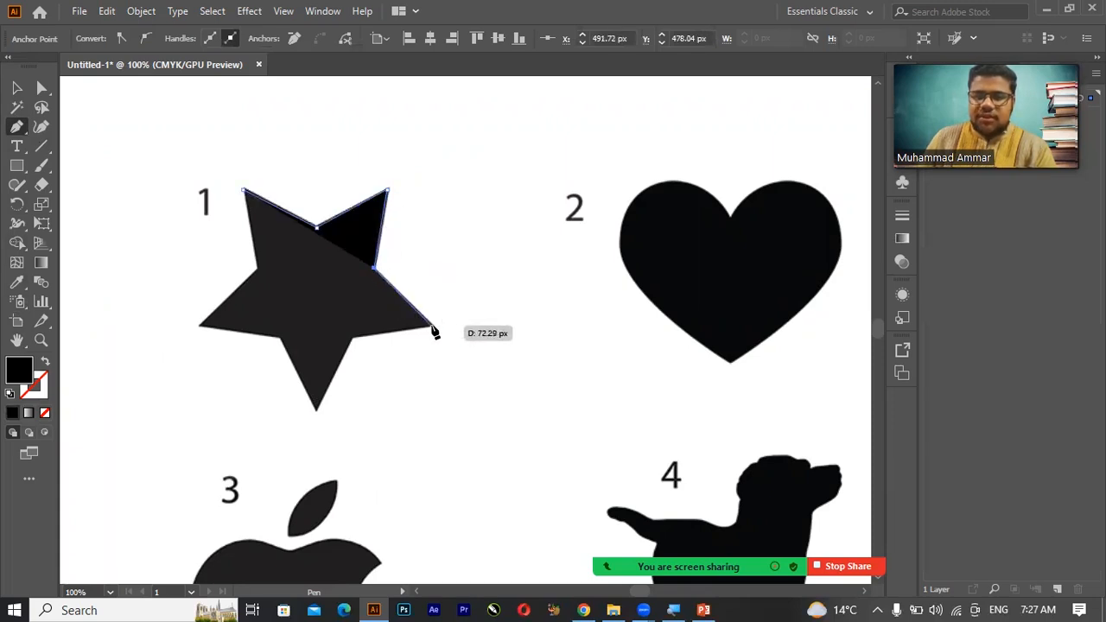
left_click(432, 327)
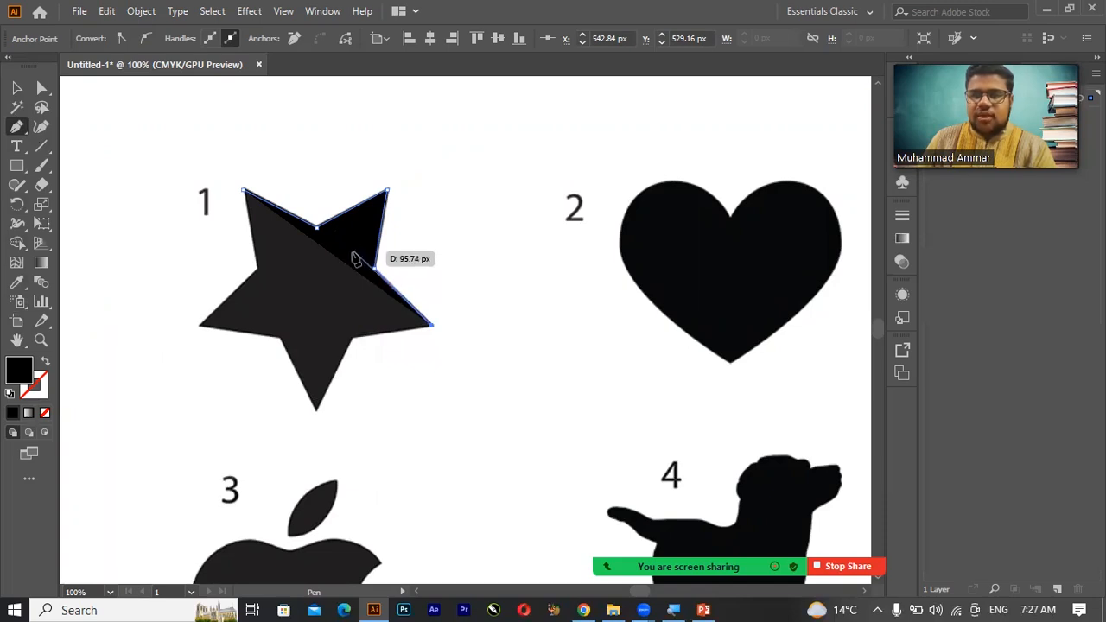
- Continue the straight-edged path around the star's bottom tip and lower notches to its left tip
left_click(352, 338)
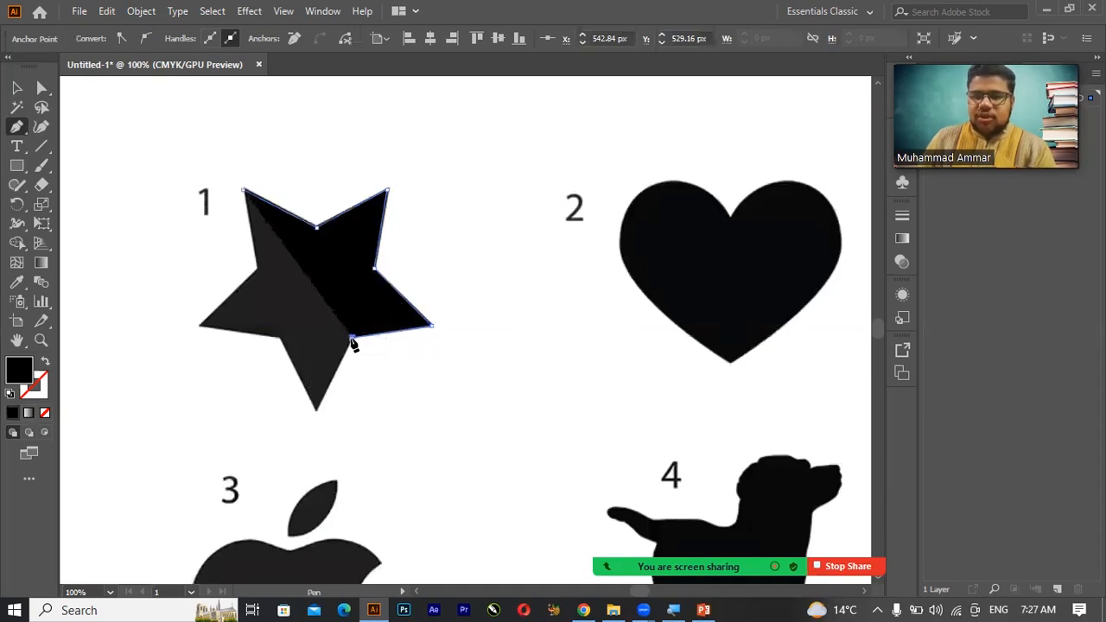
left_click(317, 411)
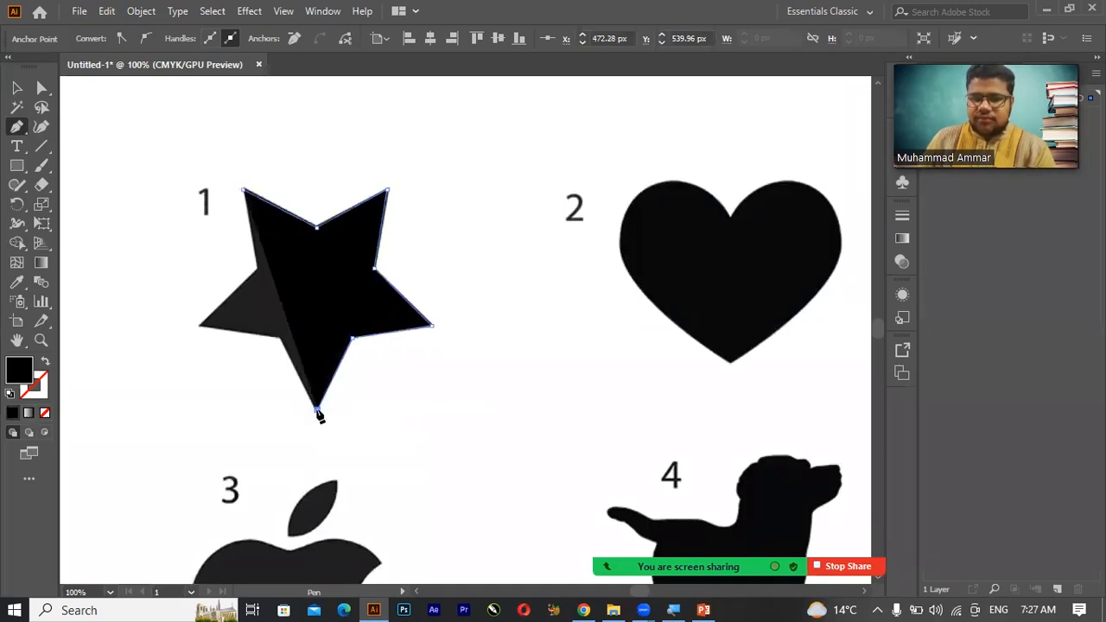
left_click(283, 342)
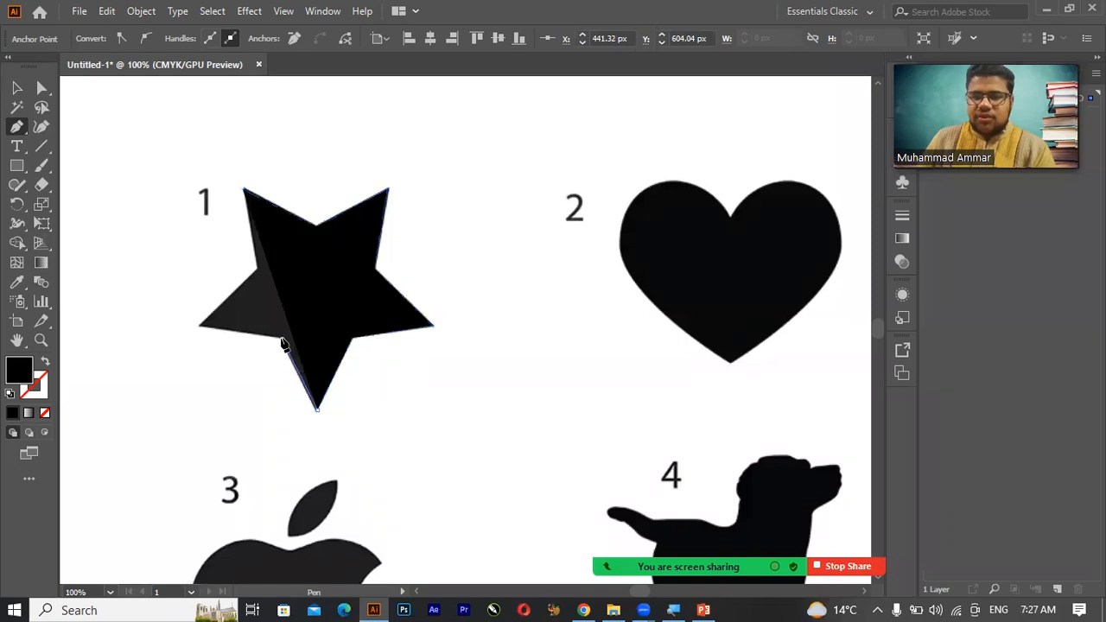
left_click(199, 326)
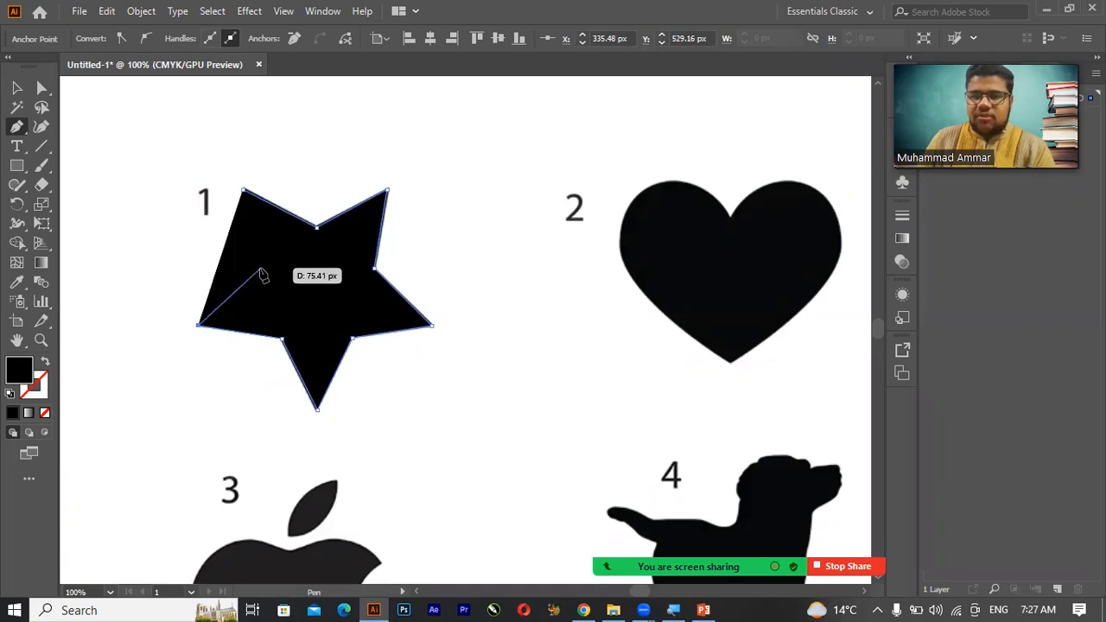
- Select the unfinished star path and set its fill to None
left_click(17, 88)
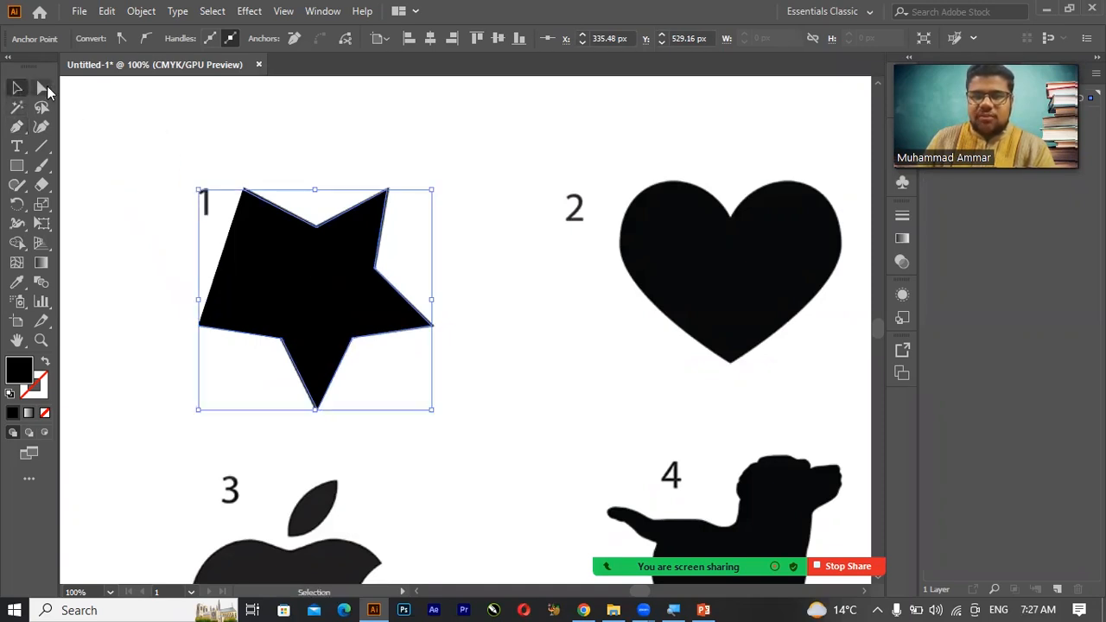
left_click(112, 121)
left_click(239, 239)
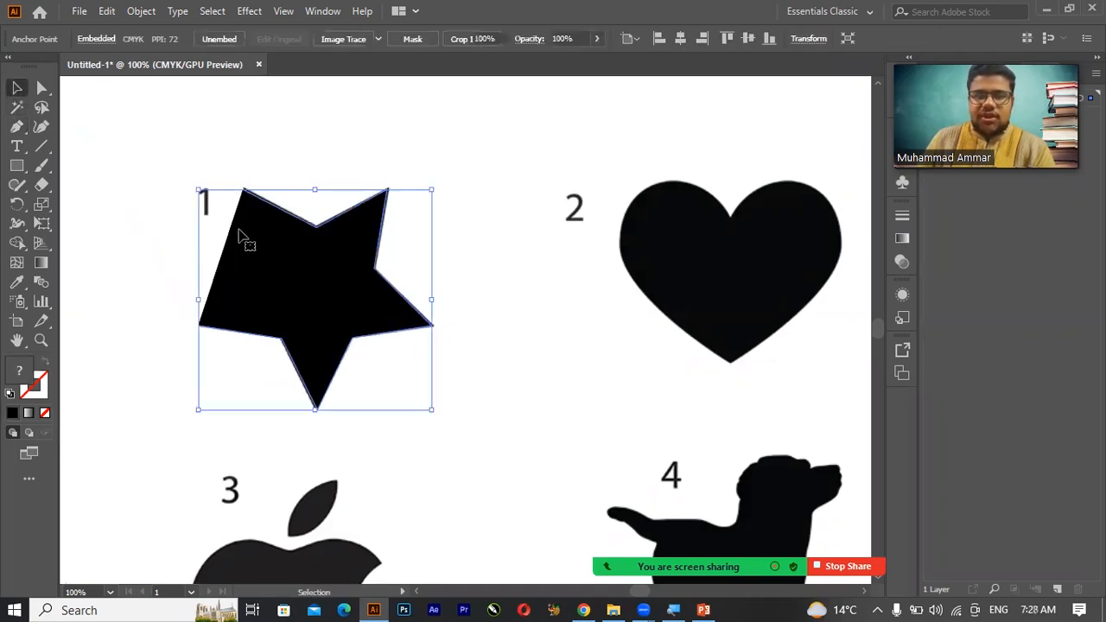
left_click(100, 39)
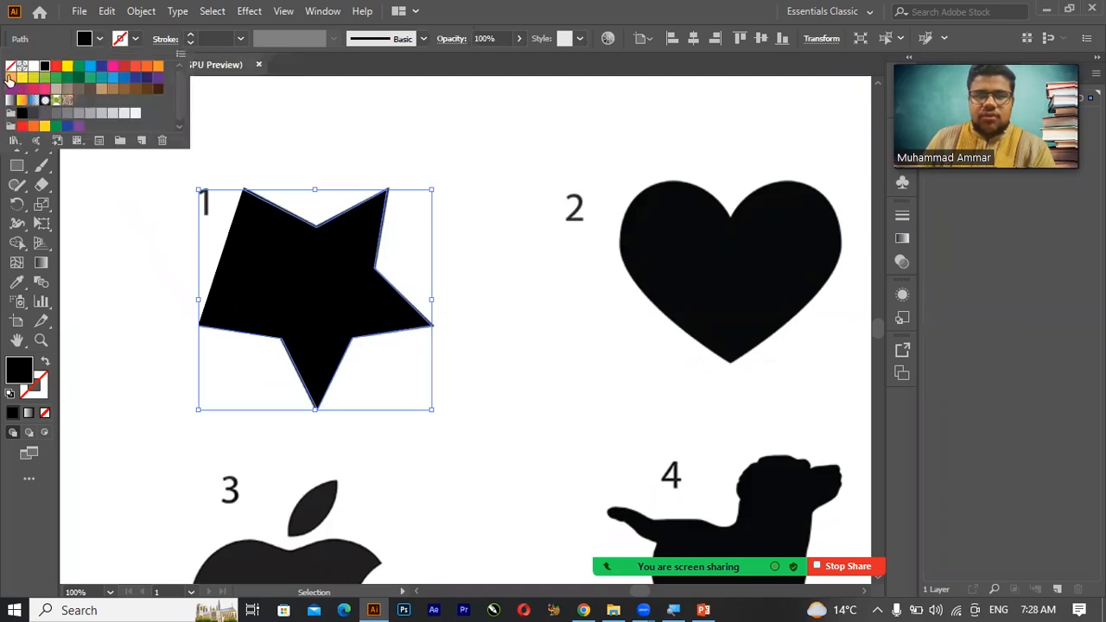
left_click(12, 67)
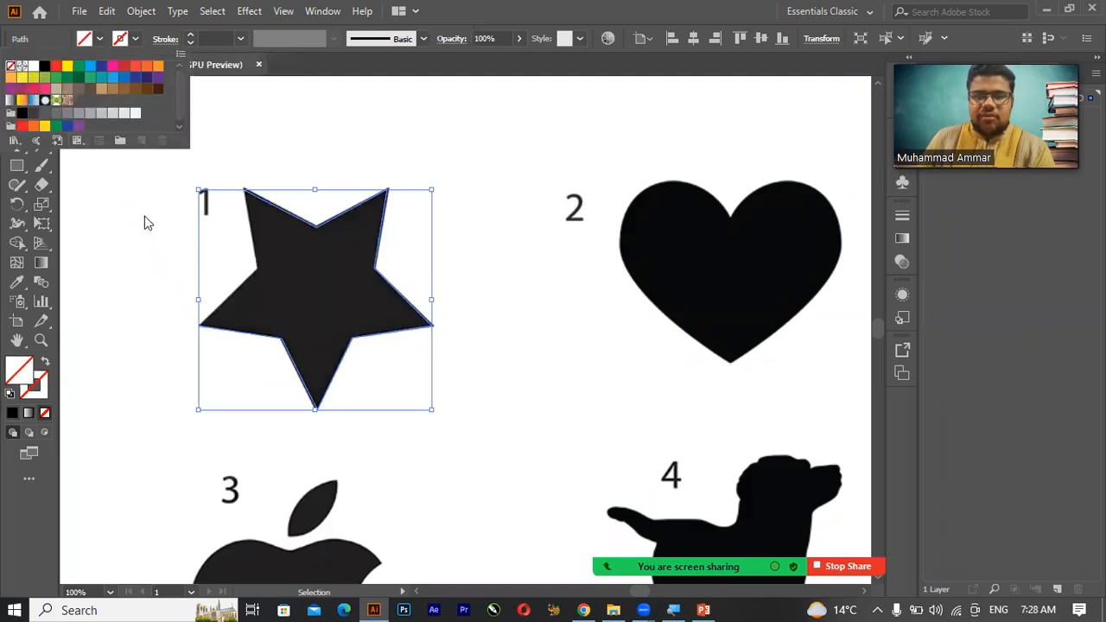
key("Escape")
- Resume the path from the star's left tip through the left notch and close it at the upper-left tip
left_click(17, 126)
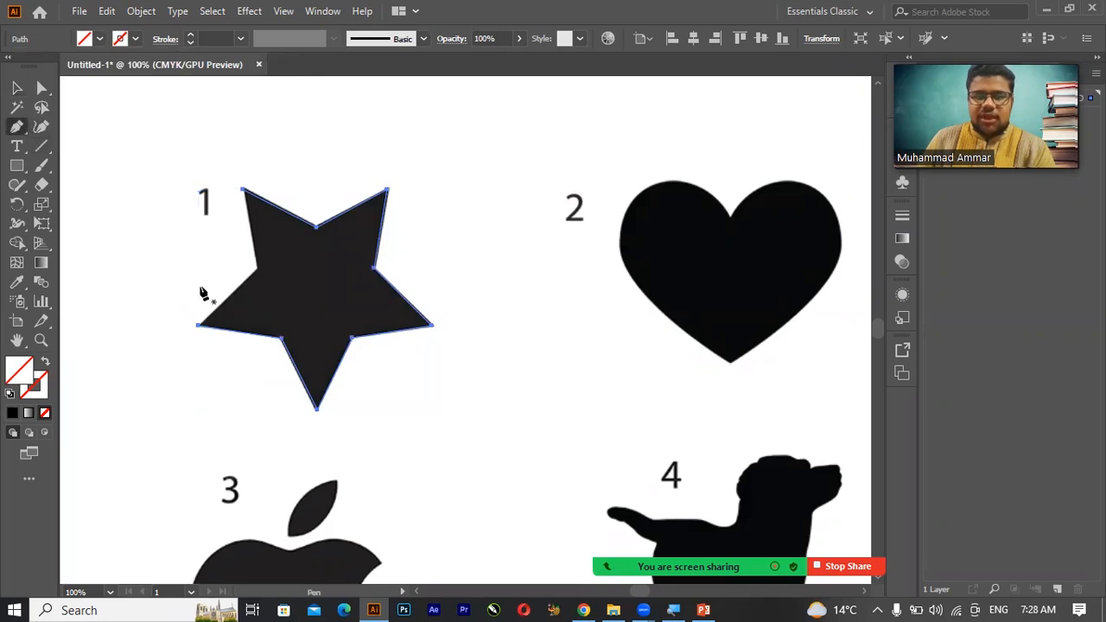
left_click(200, 326)
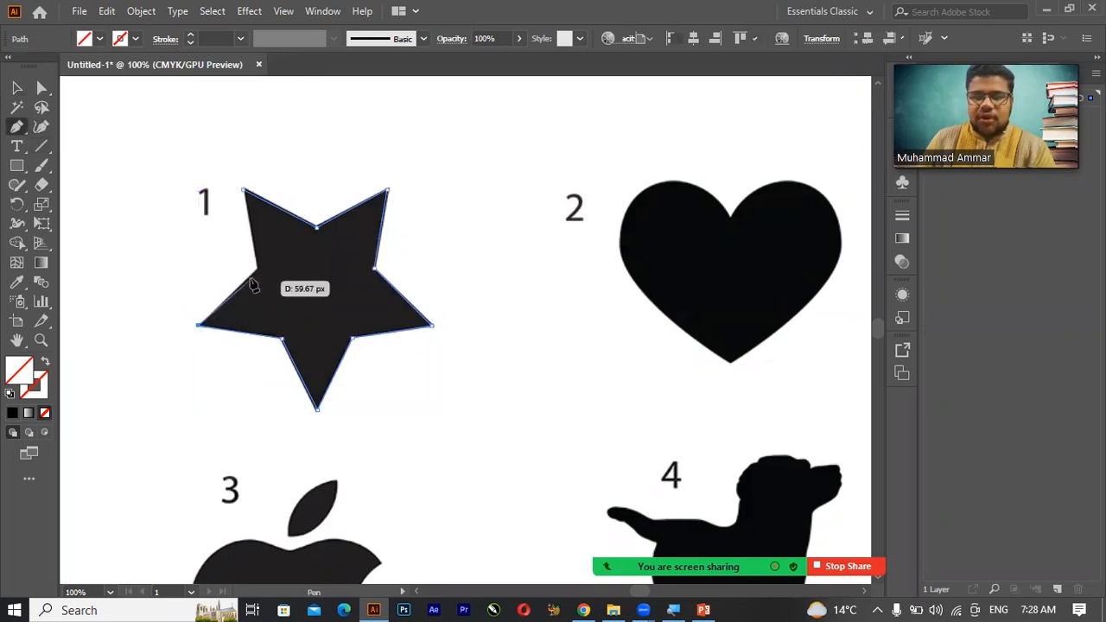
left_click(255, 269)
left_click(245, 190)
- Move the practice image to the right, clear of the traced star, and deselect it
left_click(17, 87)
mouse_move(232, 235)
left_mouse_down()
mouse_move(237, 251)
mouse_move(76, 230)
mouse_move(112, 240)
left_mouse_up()
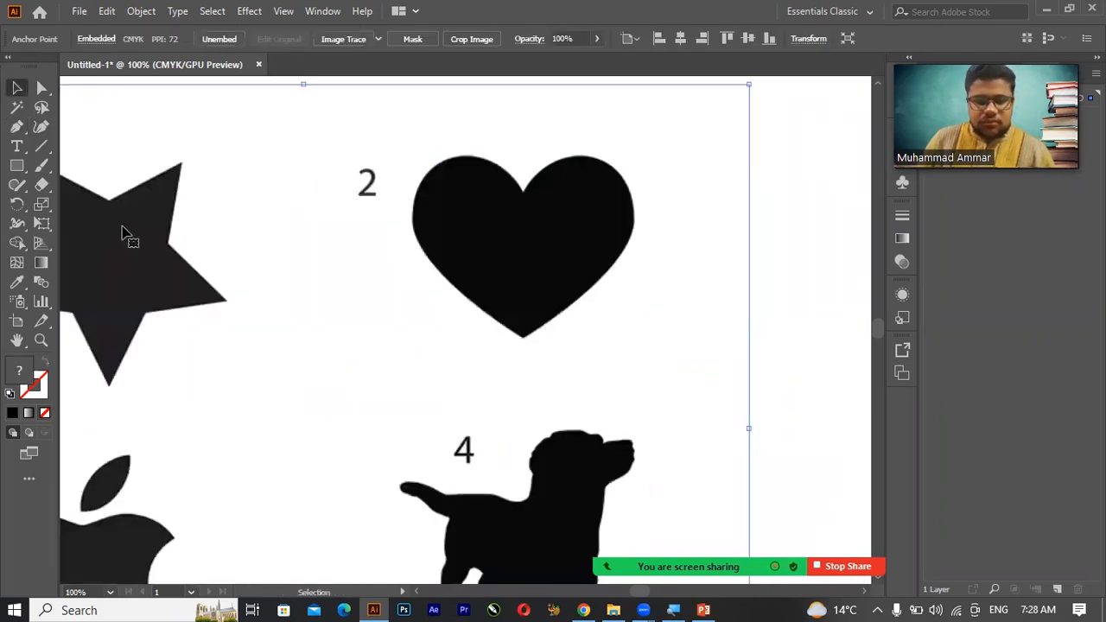
key("ctrl+minus")
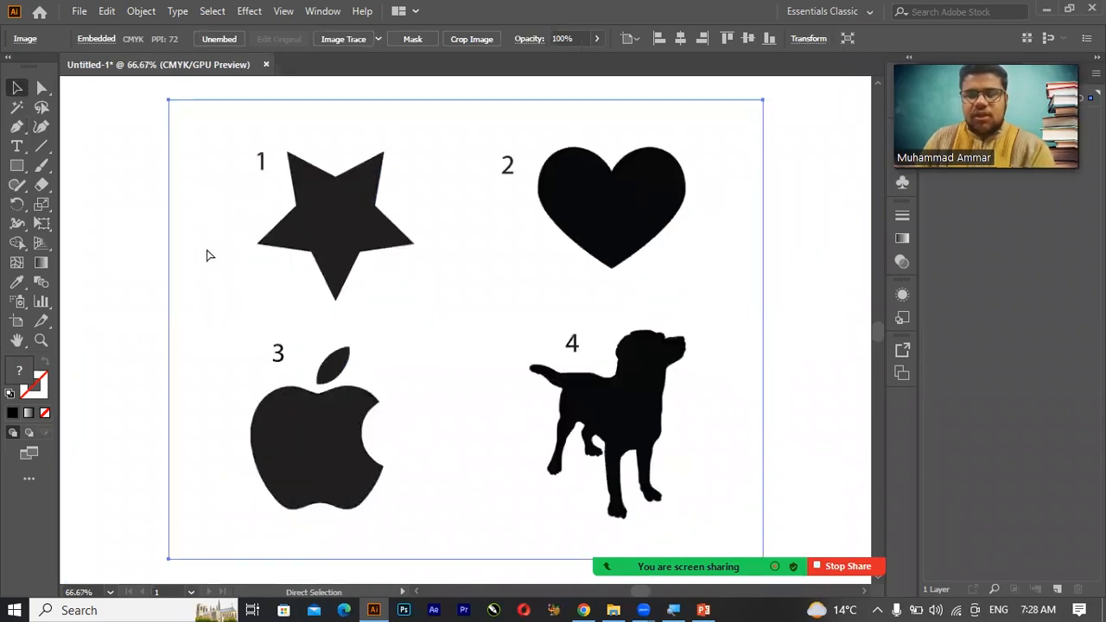
key("ctrl+minus")
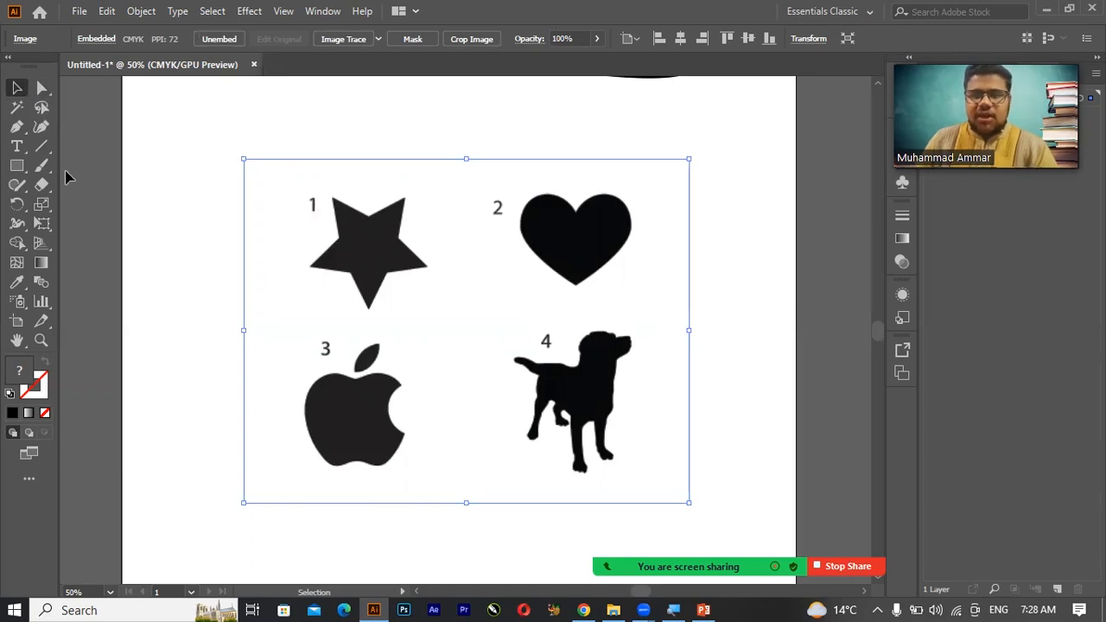
left_click_drag(364, 266, 563, 278)
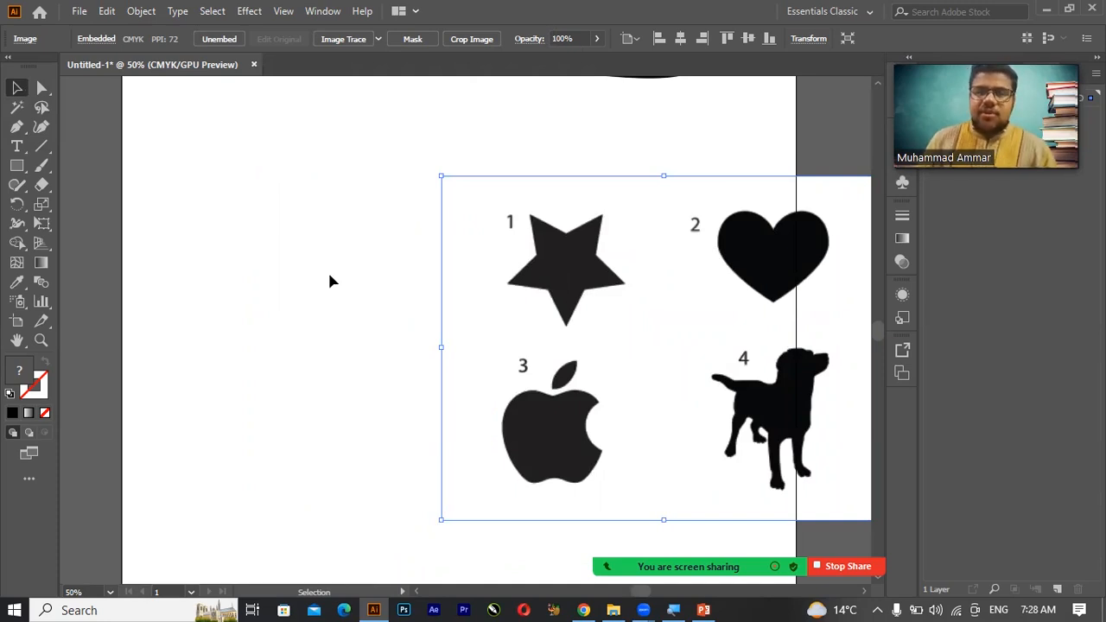
left_click(84, 127)
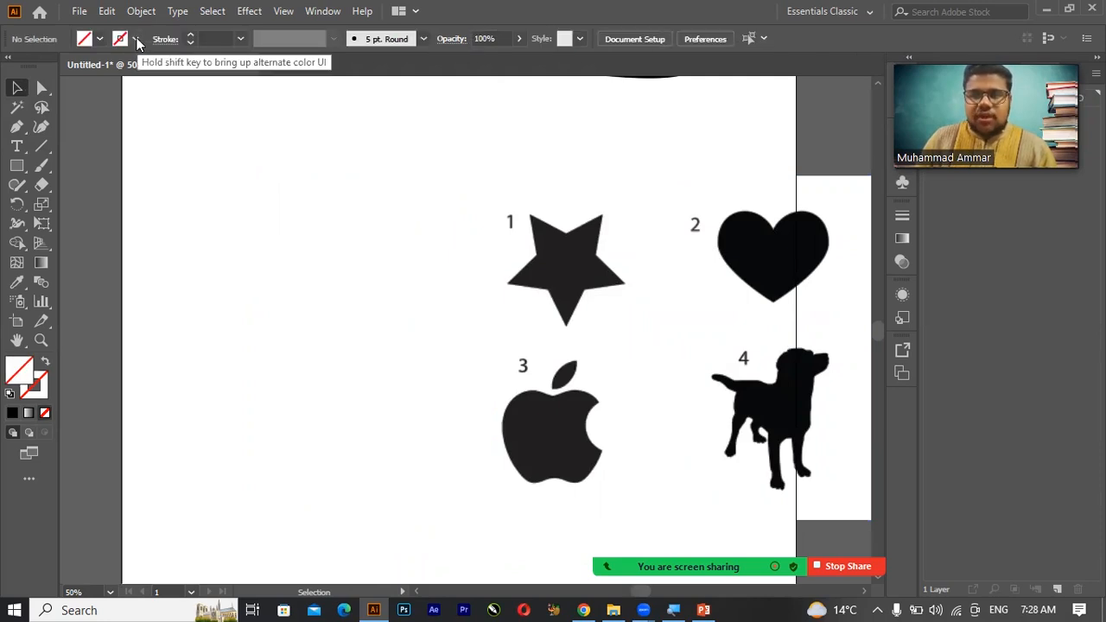
- Try to apply a black stroke to the traced star without selecting the path
left_click(136, 41)
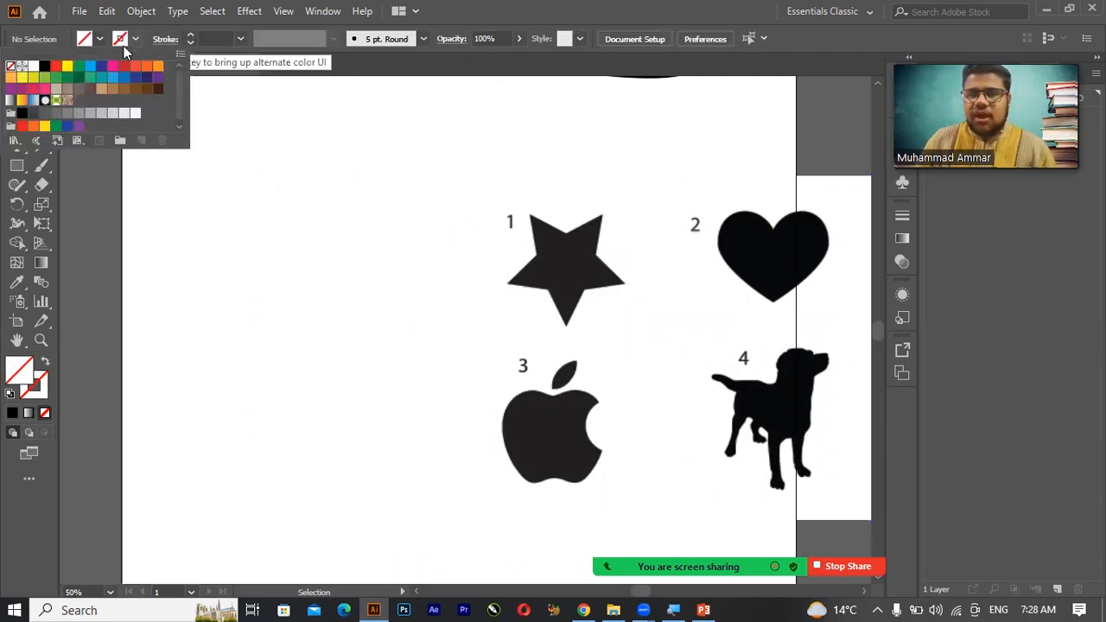
left_click(45, 69)
left_click(56, 67)
left_click(45, 68)
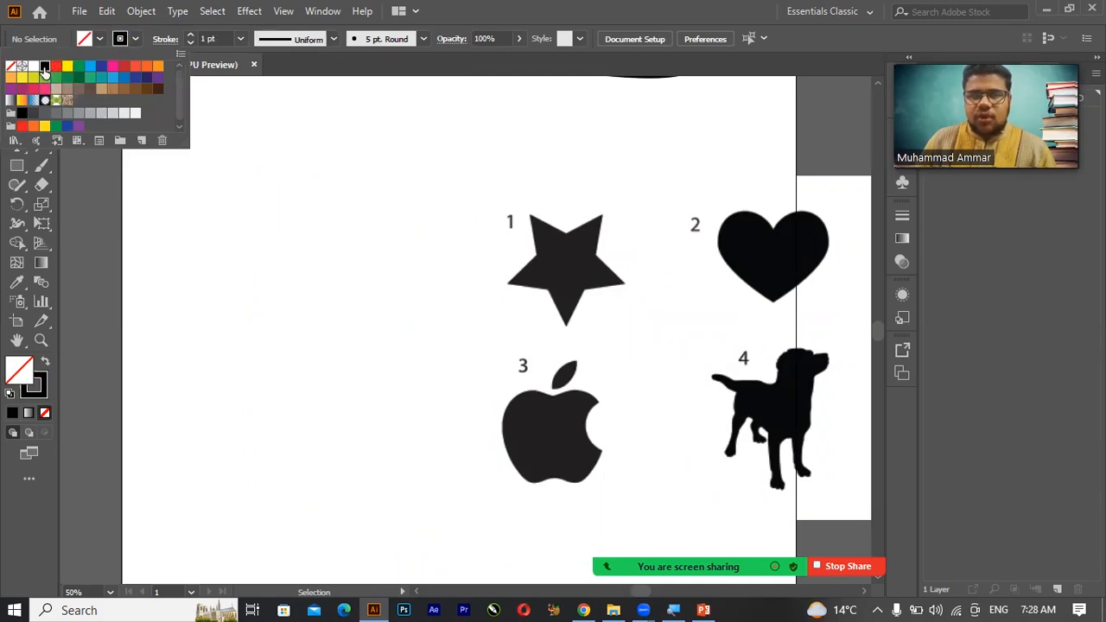
left_click(134, 41)
- Select only the traced star path, apply a black stroke to it, and deselect it
left_click_drag(415, 221, 613, 390)
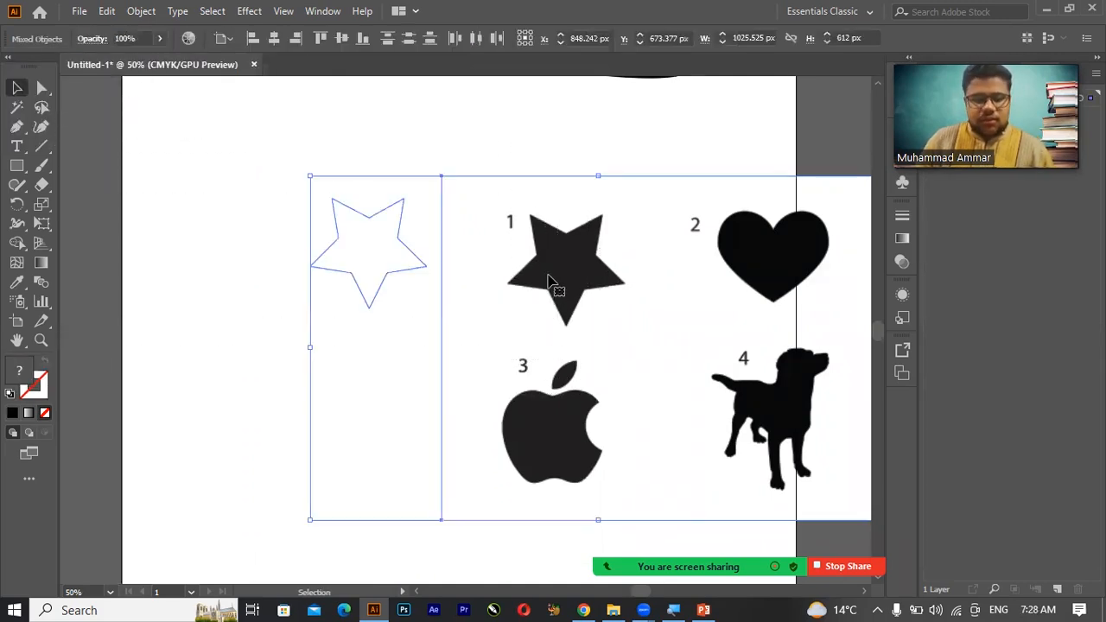
left_click(370, 239)
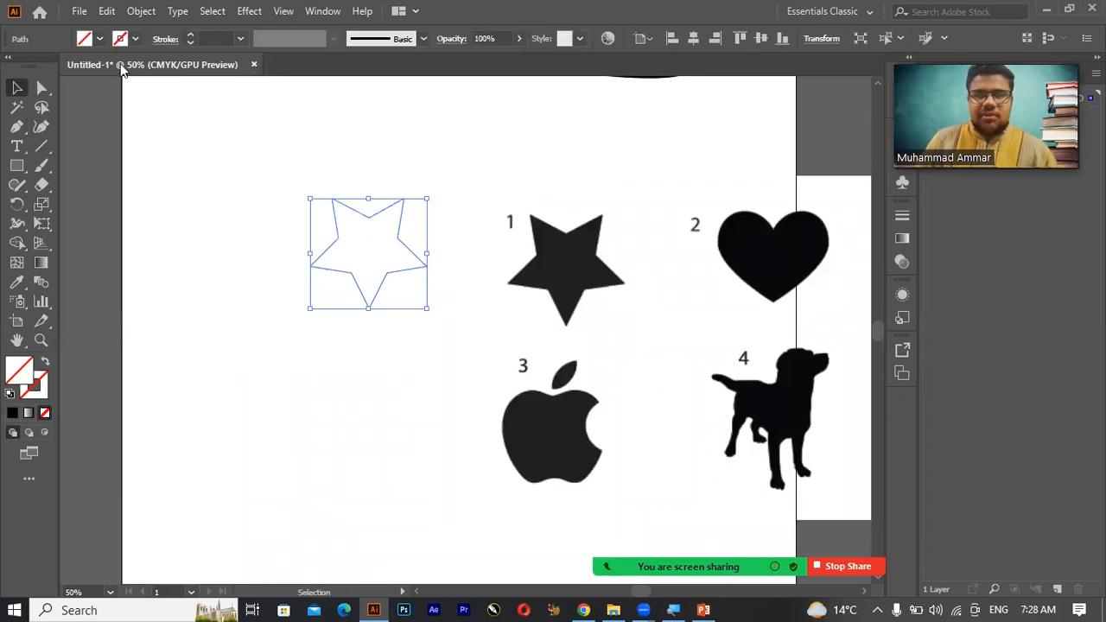
left_click(136, 40)
left_click(45, 66)
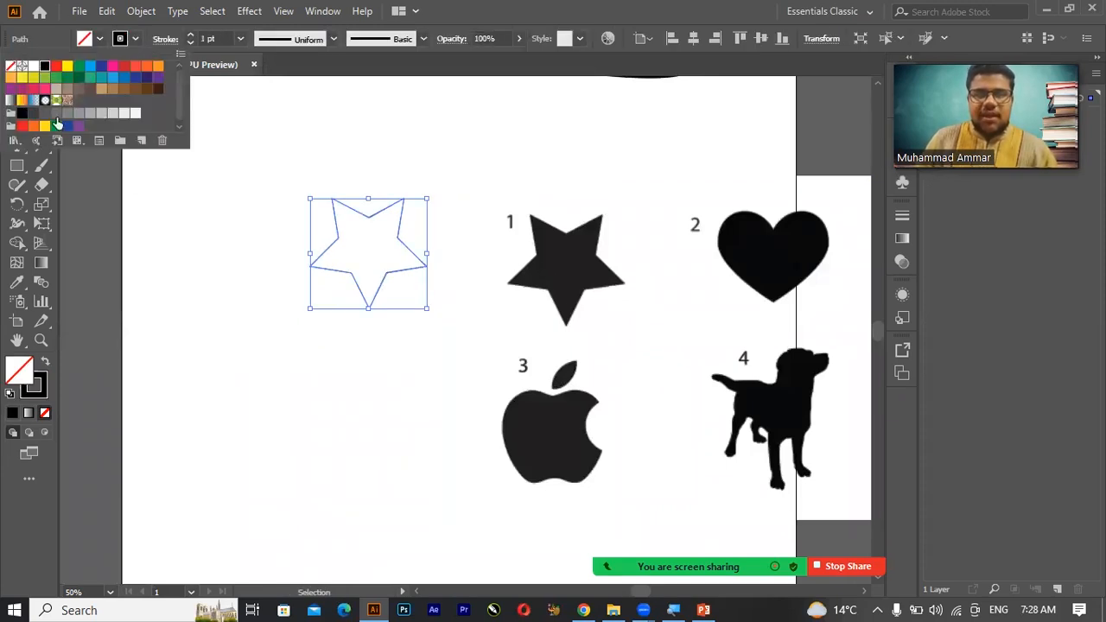
left_click(157, 172)
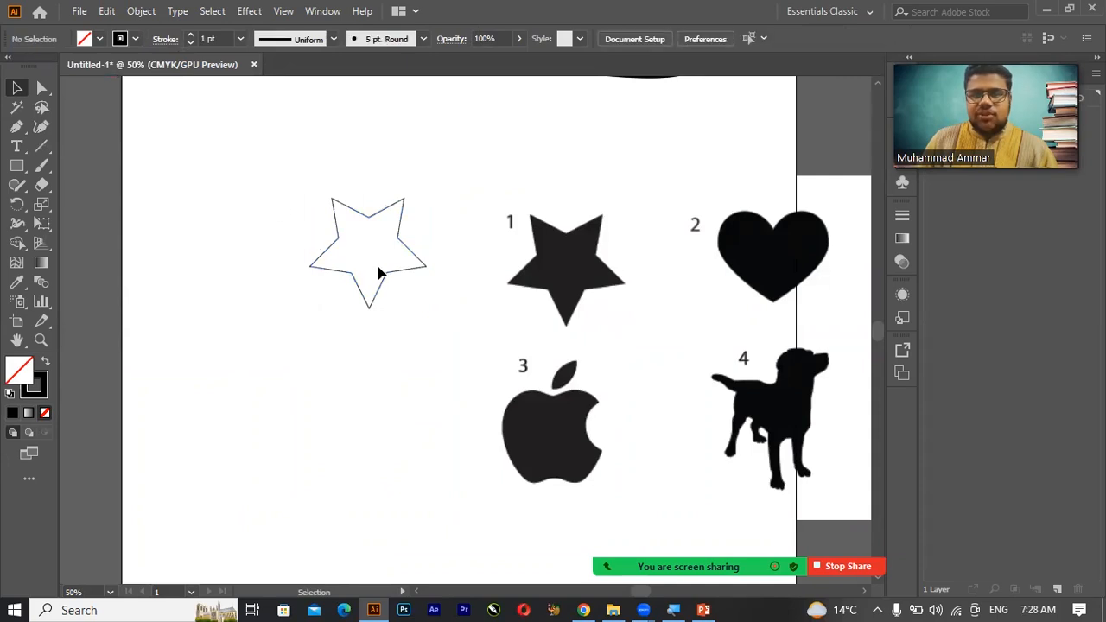
- Draw a closed triangle with the Pen tool in the blank area left of the traced star, and end the path
left_click(18, 127)
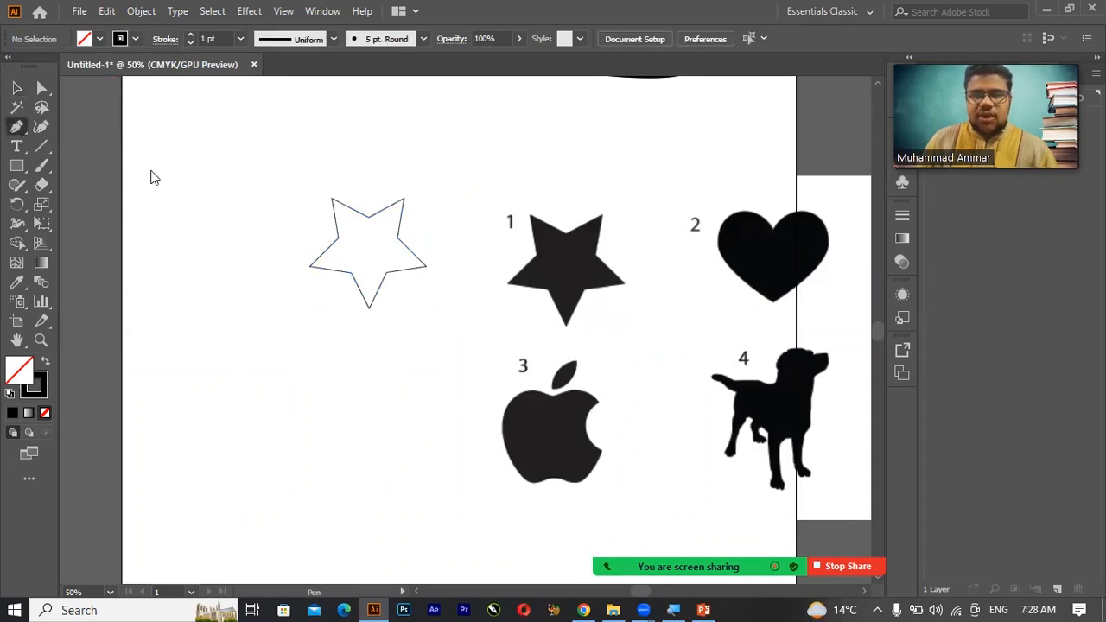
left_click(178, 188)
left_click(283, 153)
left_click(231, 247)
left_click(178, 187)
left_click(17, 87)
left_click(106, 186)
left_click(209, 229)
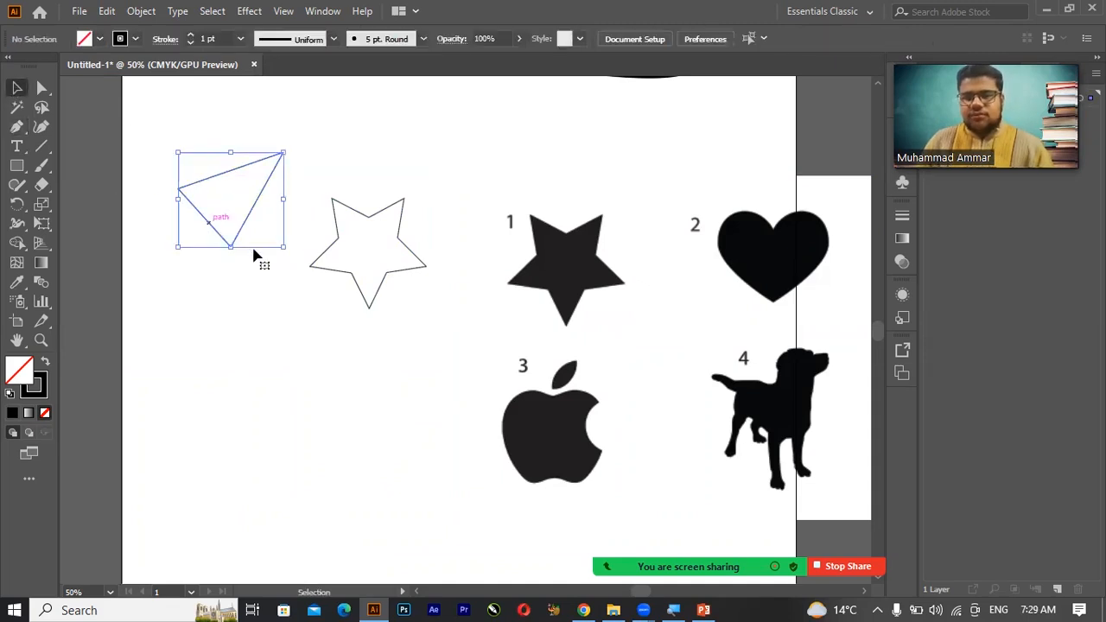
- Move the practice image left so that it overlaps the traced star outline and lies within the artboard
left_click(865, 592)
left_click(865, 592)
left_click(866, 592)
left_click(865, 592)
left_click_drag(633, 392, 519, 379)
left_click_drag(351, 436, 285, 436)
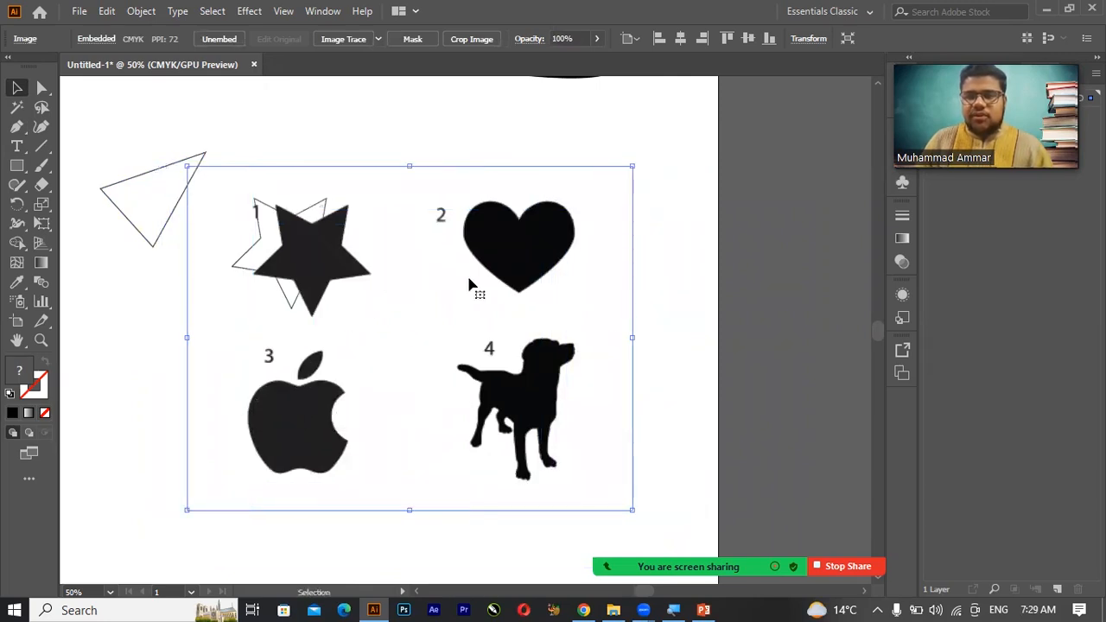
- Start tracing the dog silhouette with the Pen tool around the tail tip, along its underside and straight down the rump
key("ctrl+equal")
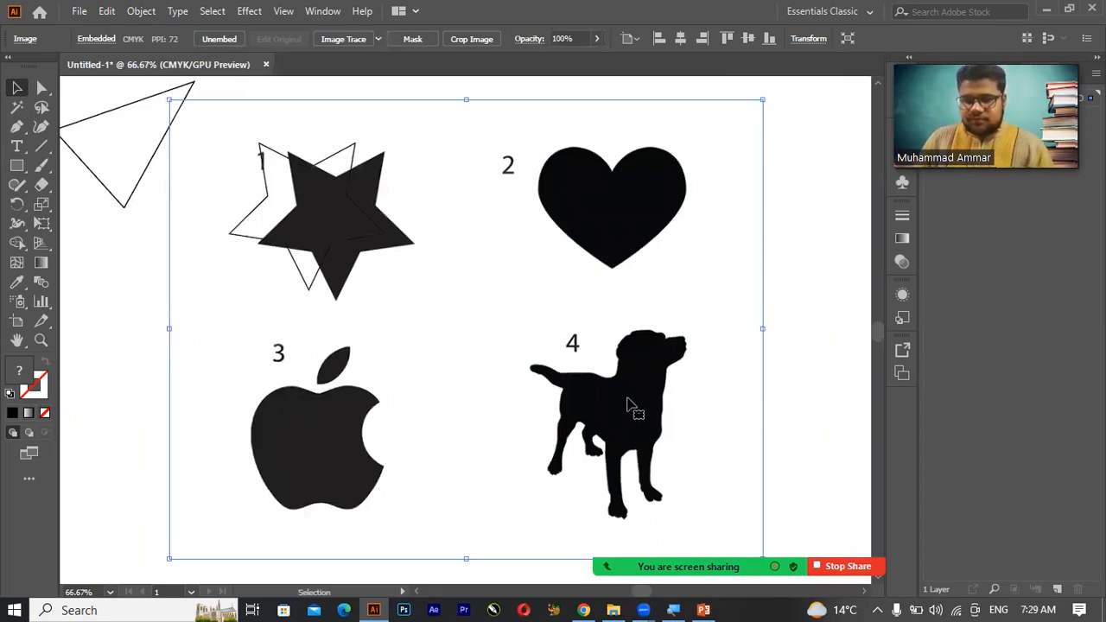
key("ctrl+equal")
key("ctrl+equal")
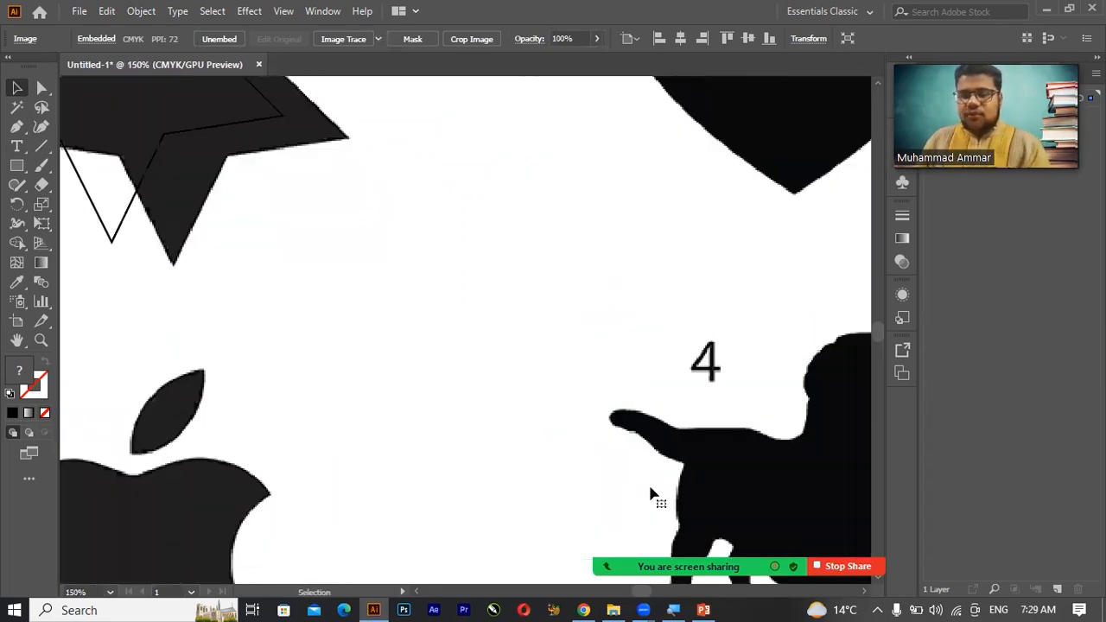
left_click(862, 591)
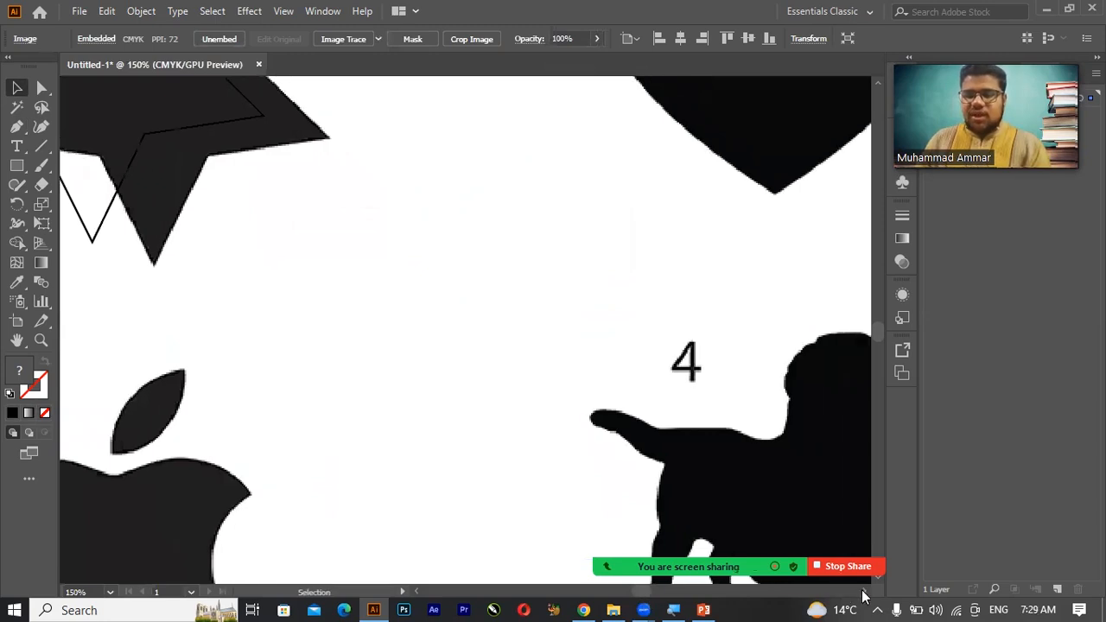
left_click(863, 593)
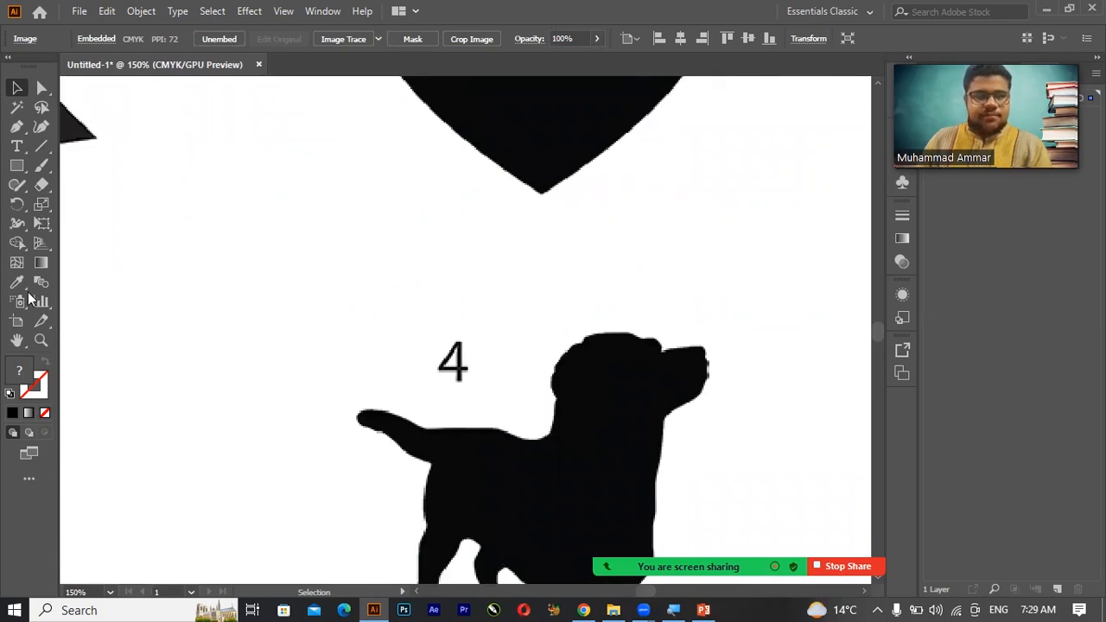
left_click(17, 127)
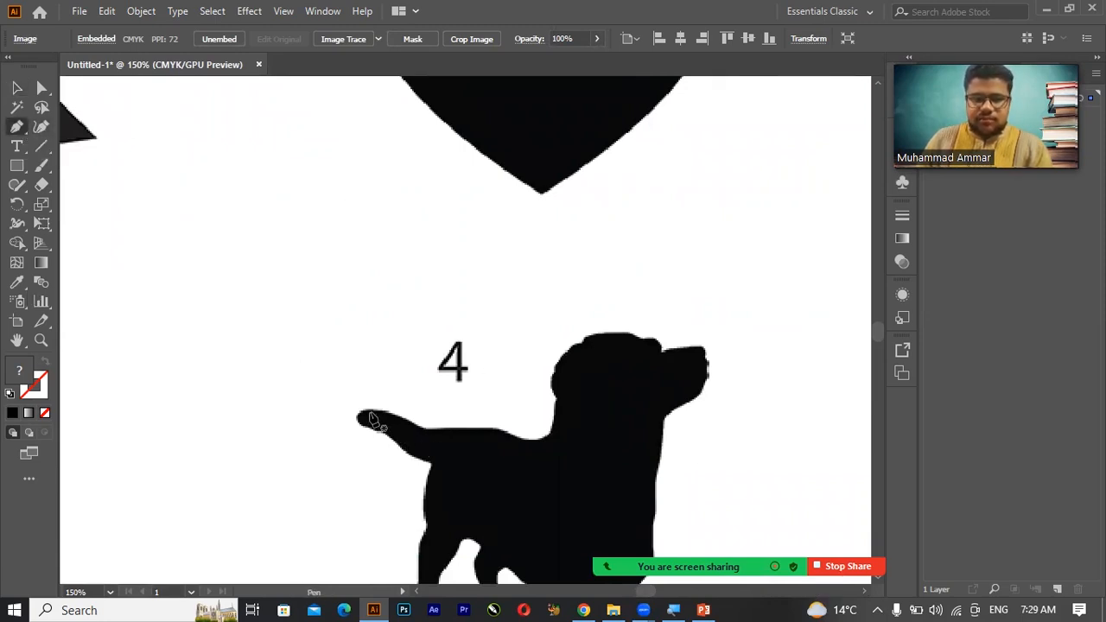
left_click_drag(375, 416, 434, 471)
left_click(431, 528)
mouse_move(423, 567)
left_mouse_down()
mouse_move(406, 546)
mouse_move(428, 605)
mouse_move(426, 587)
left_mouse_up()
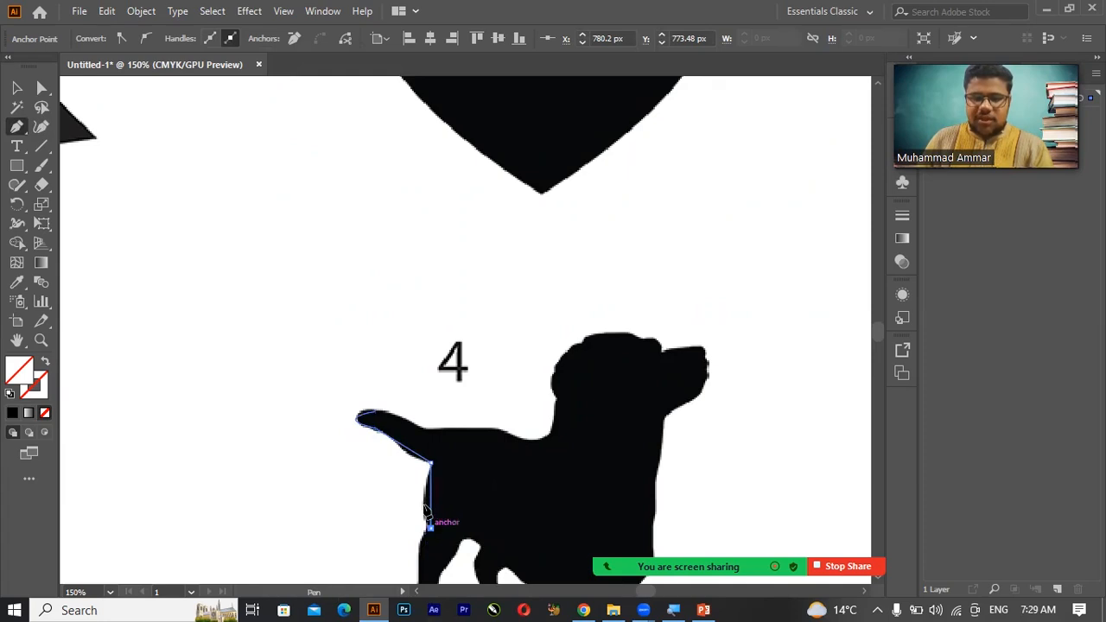
- Curve the path segment under the dog's tail to match the silhouette using the Anchor Point tool
left_click(44, 89)
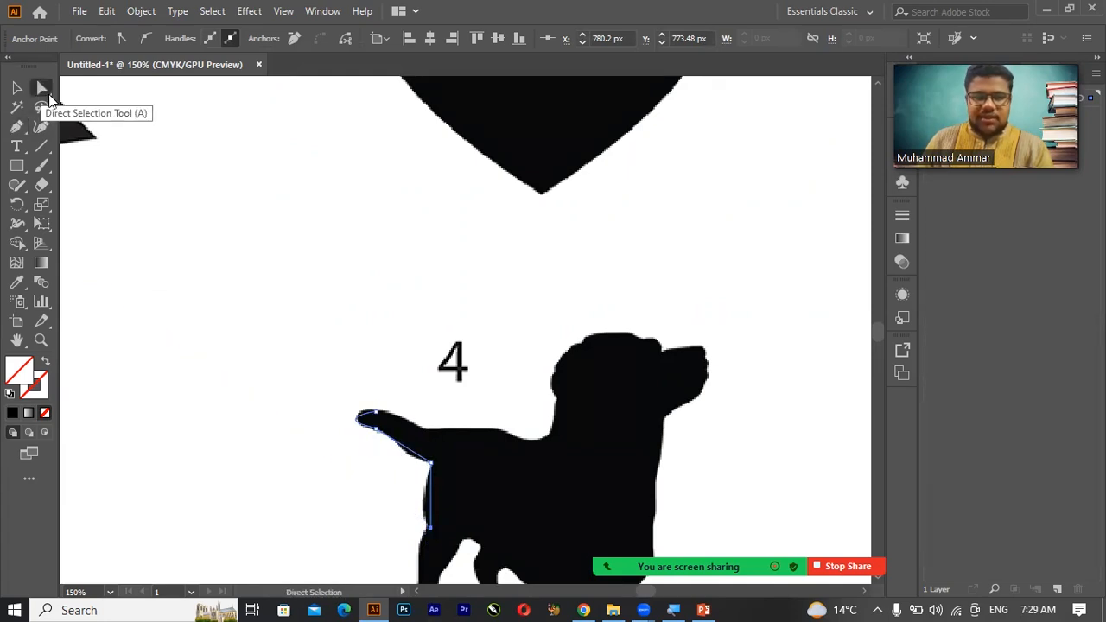
left_click(48, 97)
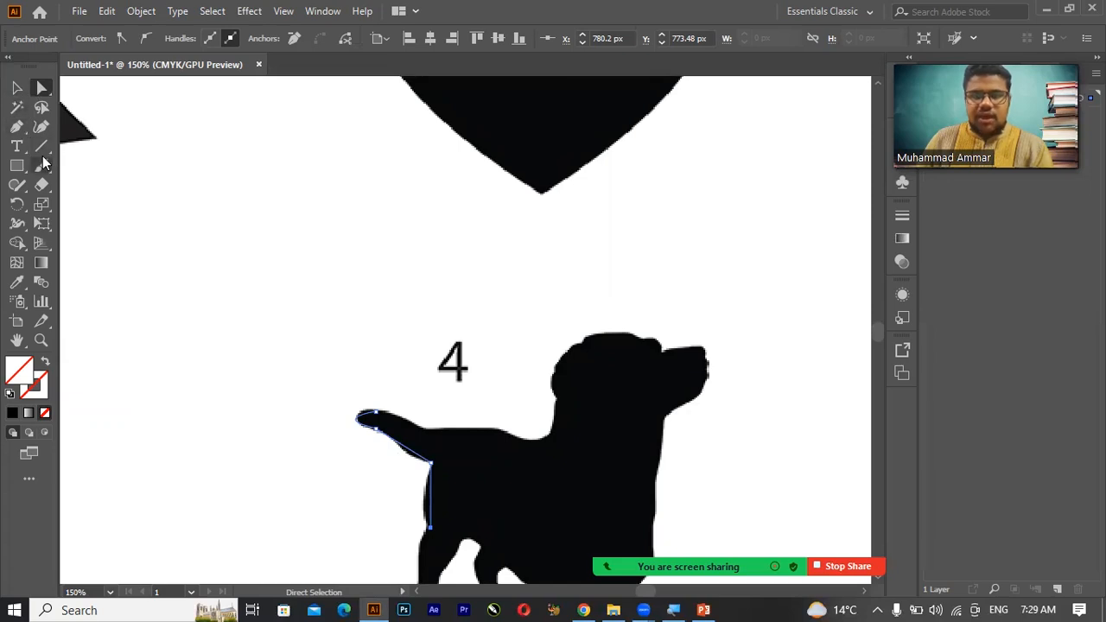
left_click(19, 130)
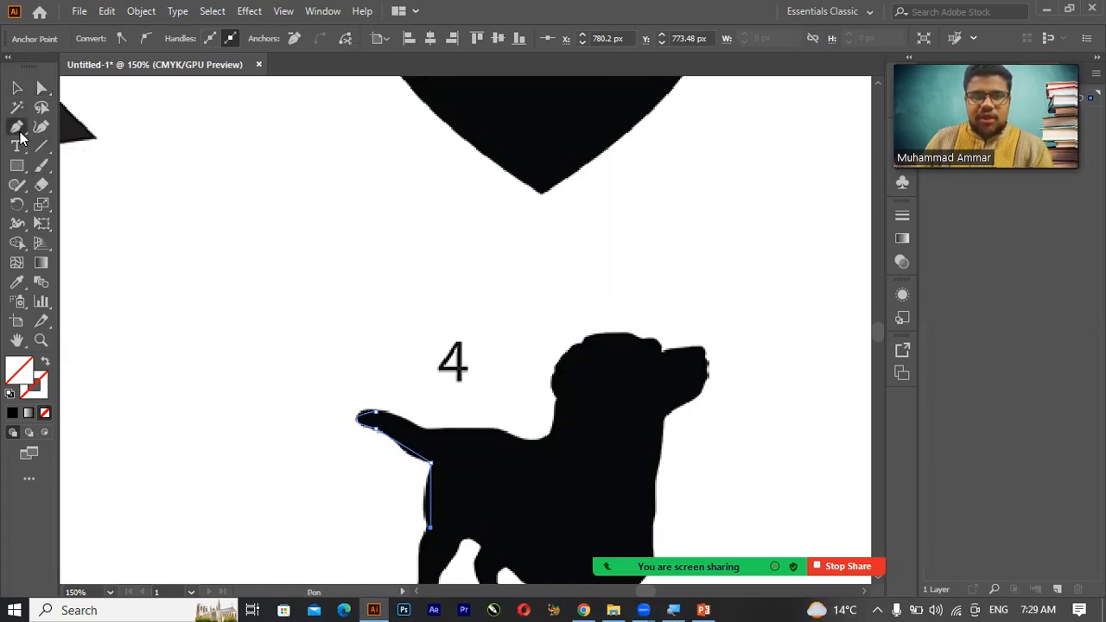
left_click(102, 187)
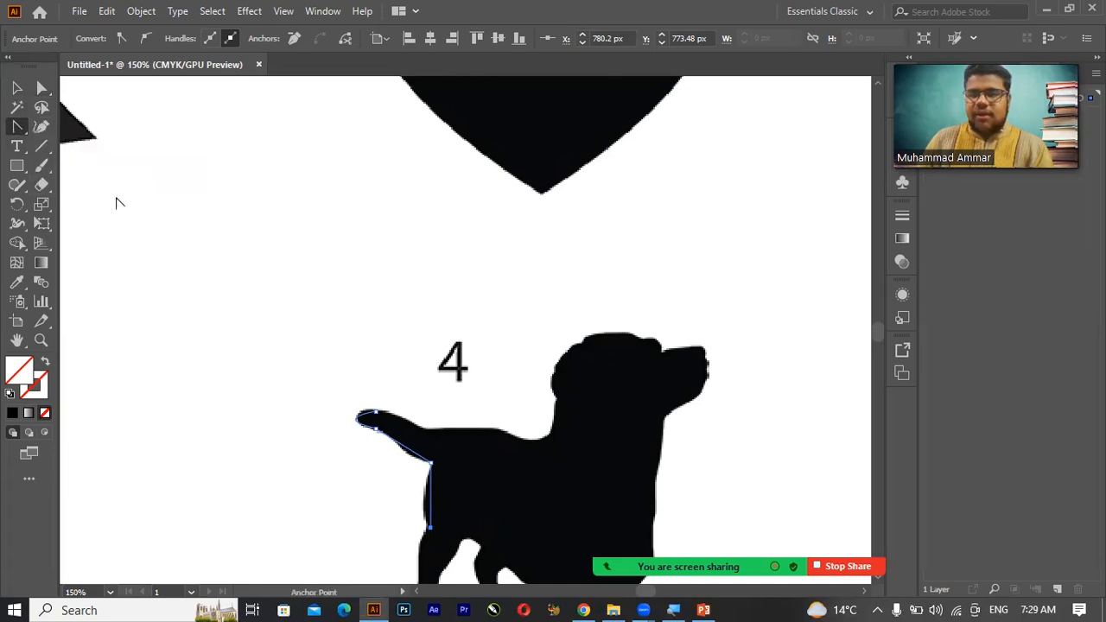
key("ctrl+=")
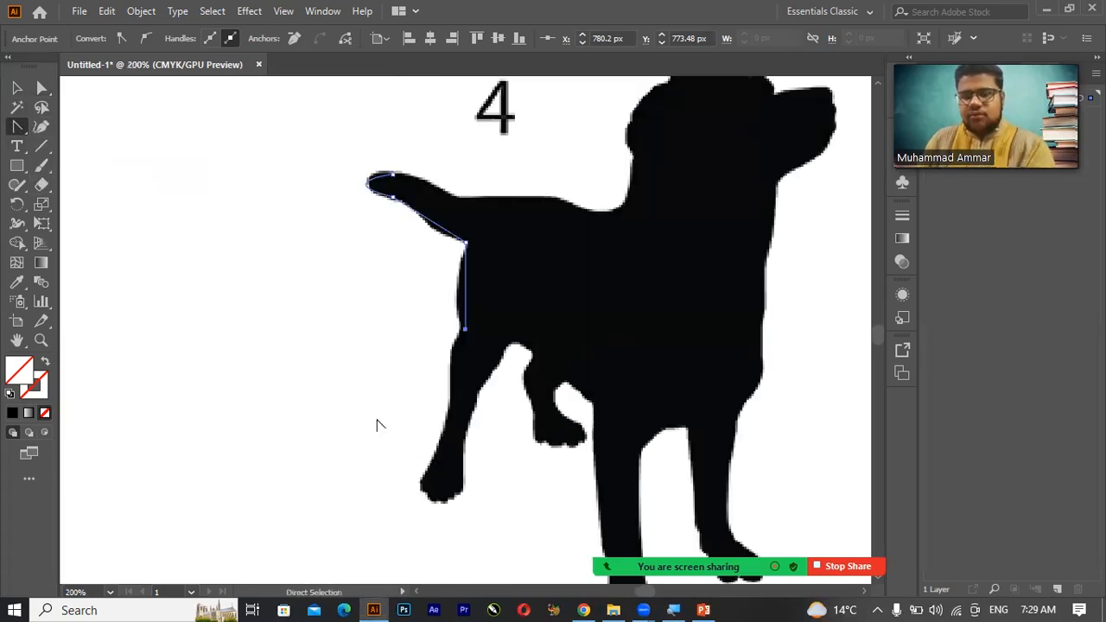
left_click(466, 246)
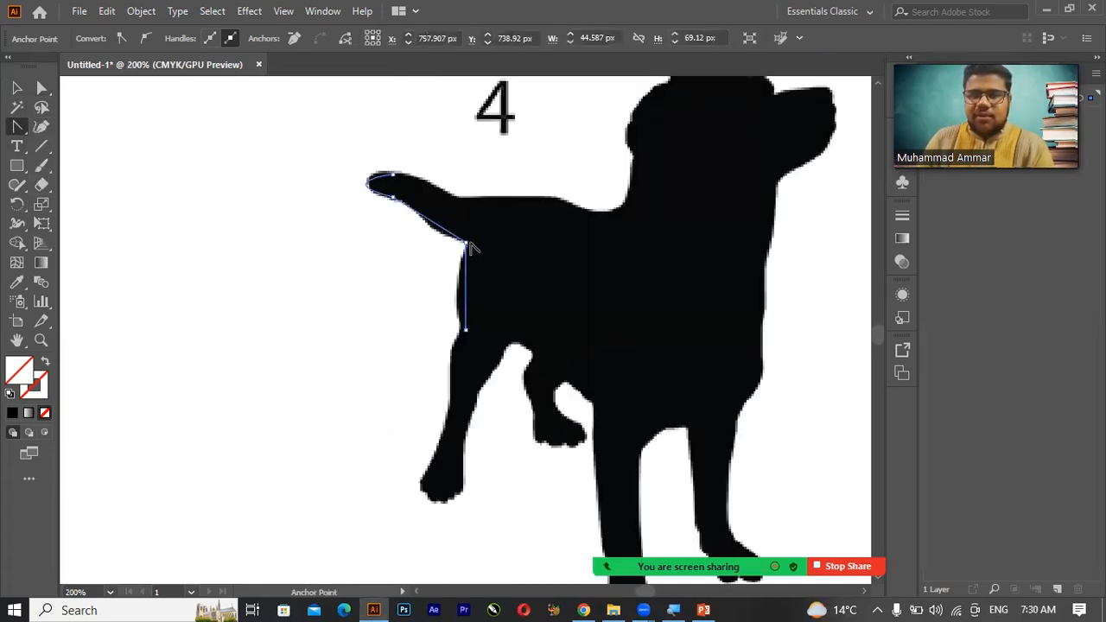
left_click(466, 245)
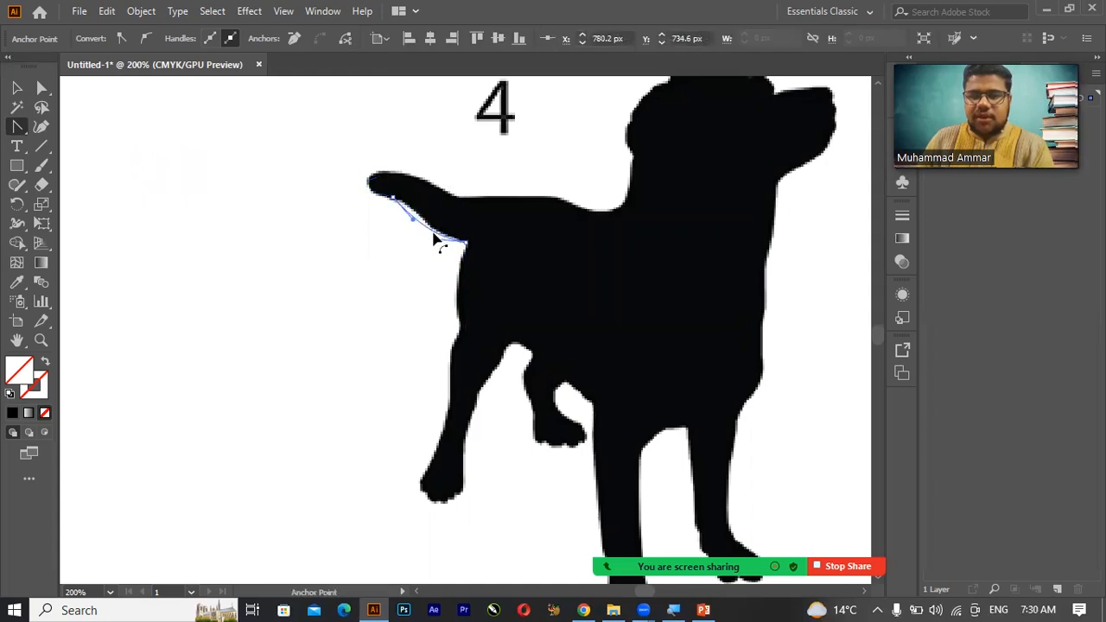
left_click(420, 239)
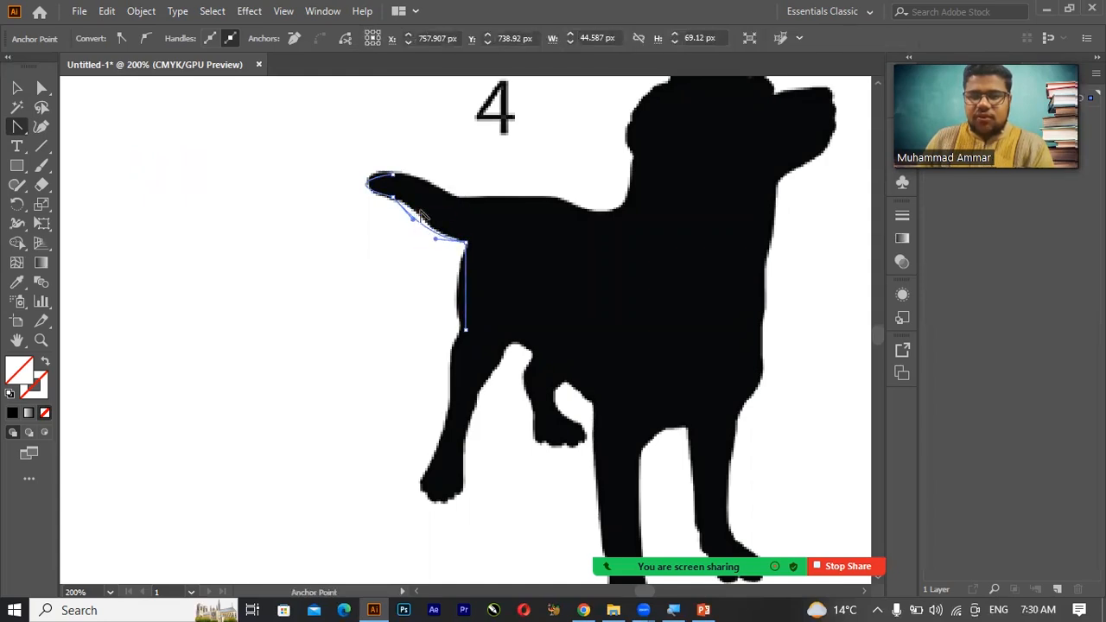
mouse_move(414, 225)
left_mouse_down()
mouse_move(424, 214)
mouse_move(443, 221)
mouse_move(423, 236)
mouse_move(400, 221)
left_mouse_up()
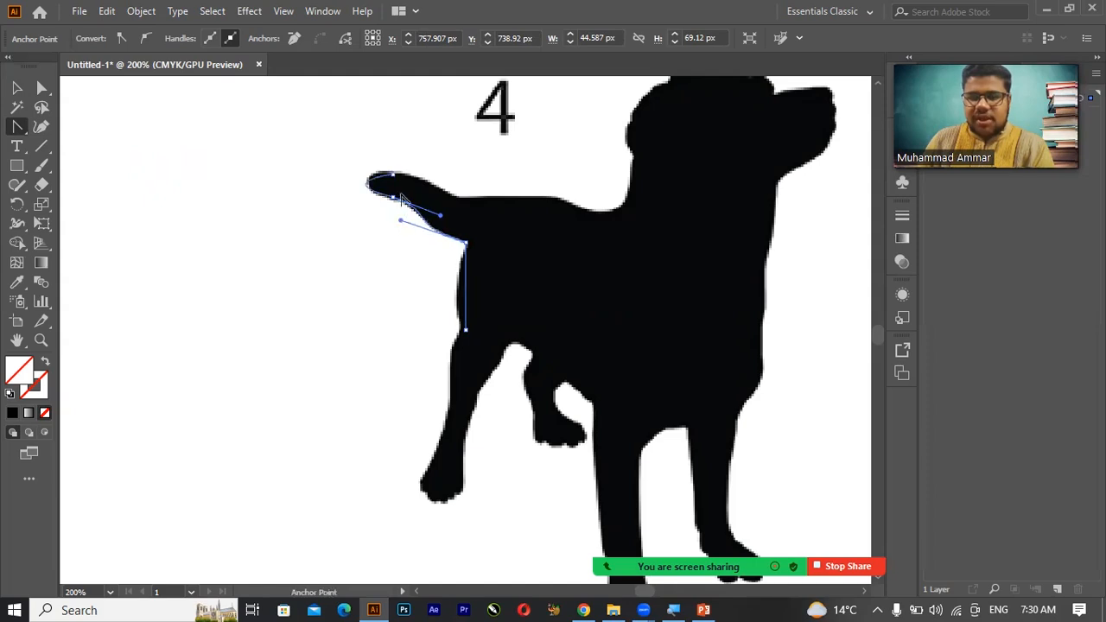
- Refine the curve at the tail tip and bend the straight rump segment outward along the dog's outline
mouse_move(393, 176)
left_mouse_down()
mouse_move(336, 188)
mouse_move(387, 164)
left_mouse_up()
left_click_drag(466, 286, 458, 294)
left_click(466, 330)
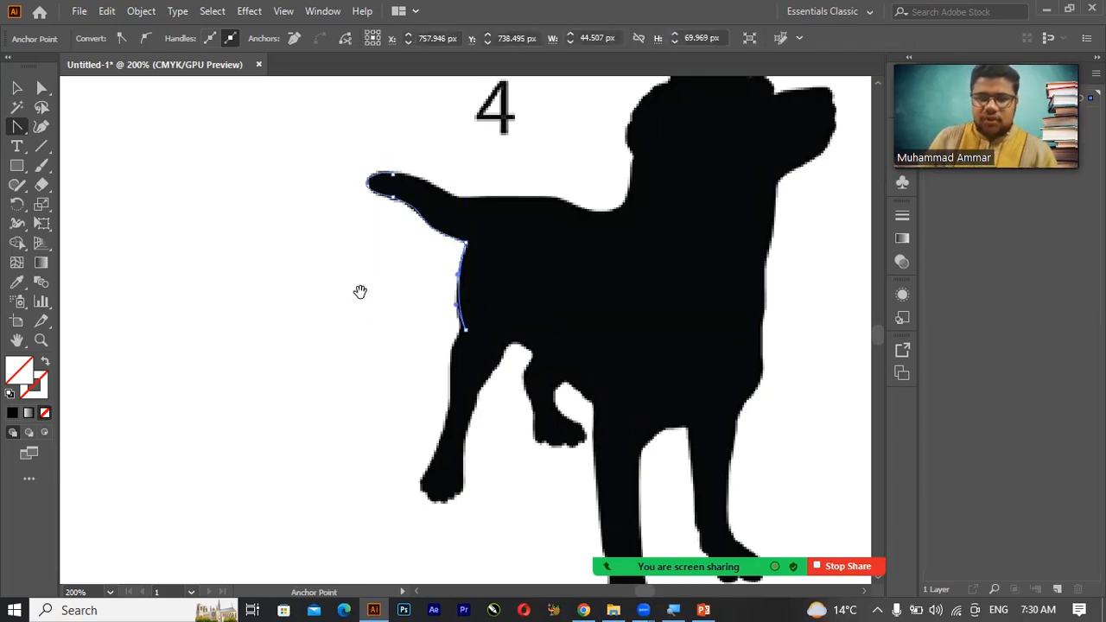
- Select the partial dog path, give it a red stroke, and deselect it, leaving isolation mode
left_click(16, 87)
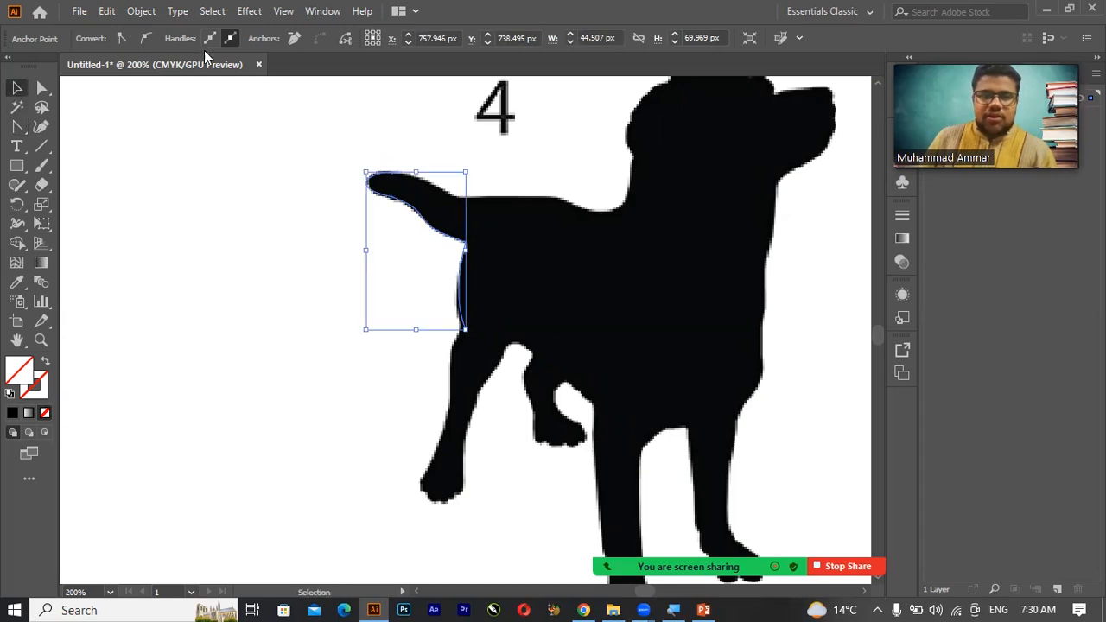
left_click(301, 173)
left_click(395, 198)
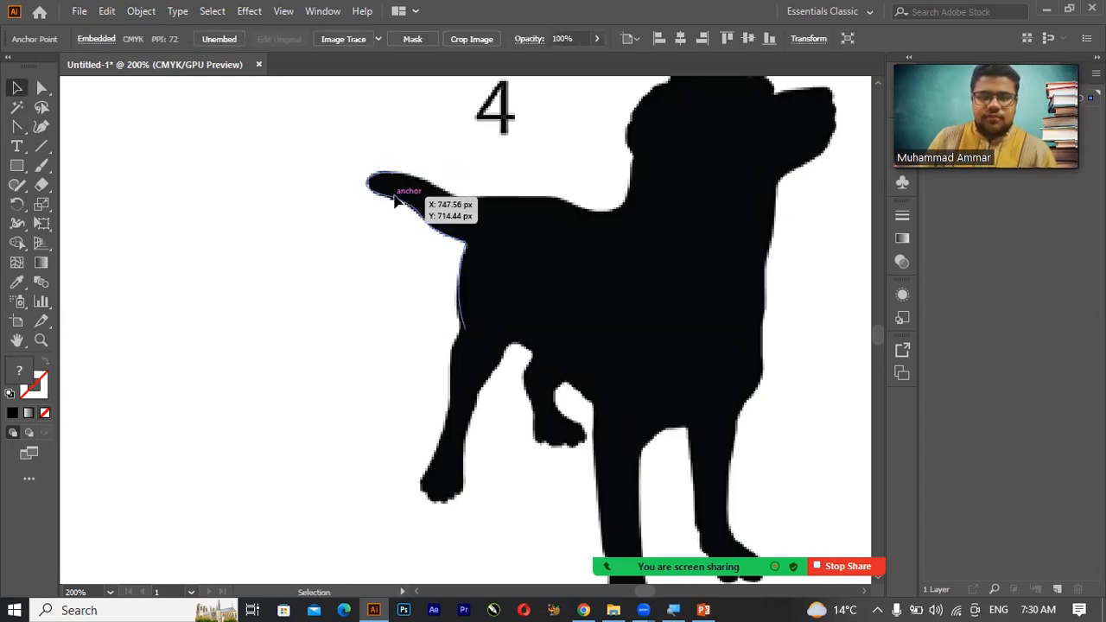
left_click(395, 193)
left_click(135, 39)
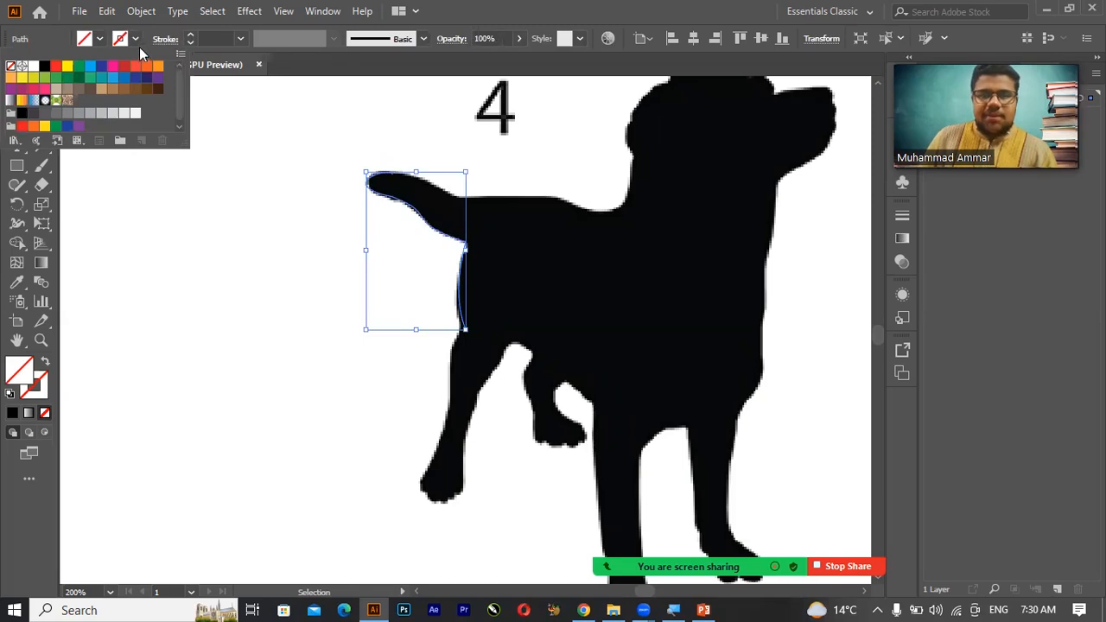
left_click(57, 67)
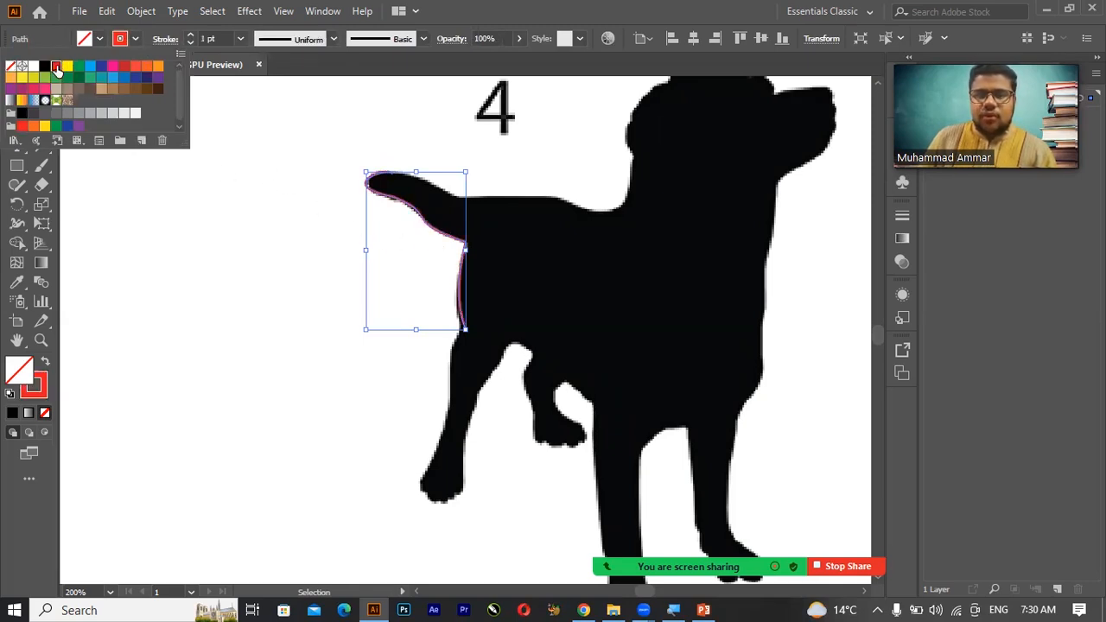
left_click(251, 242)
double_click(253, 243)
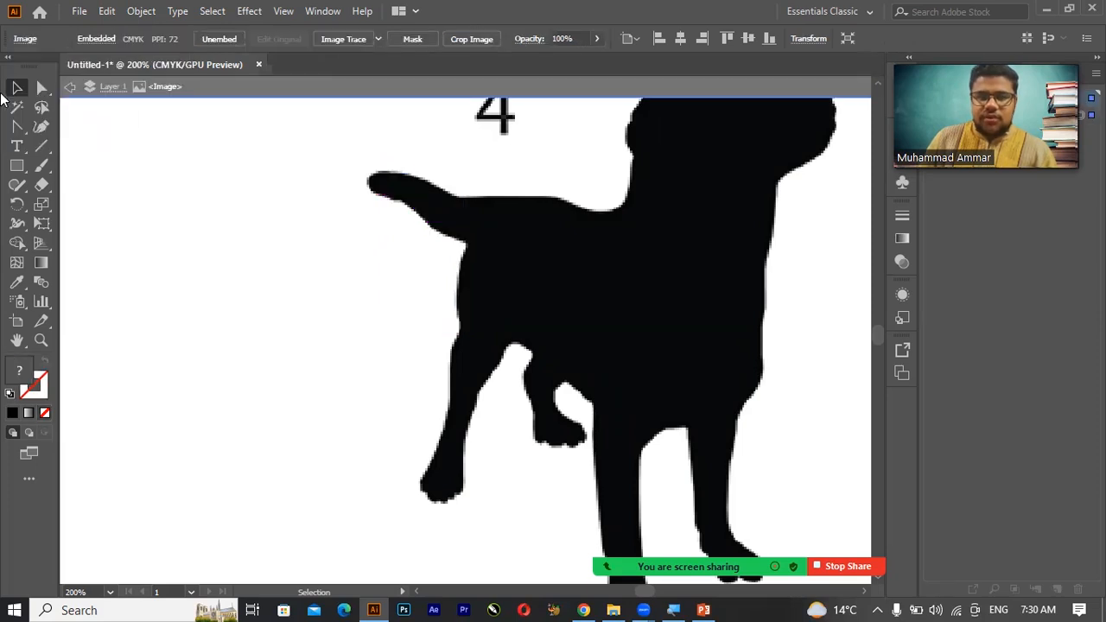
left_click(70, 86)
left_click(70, 86)
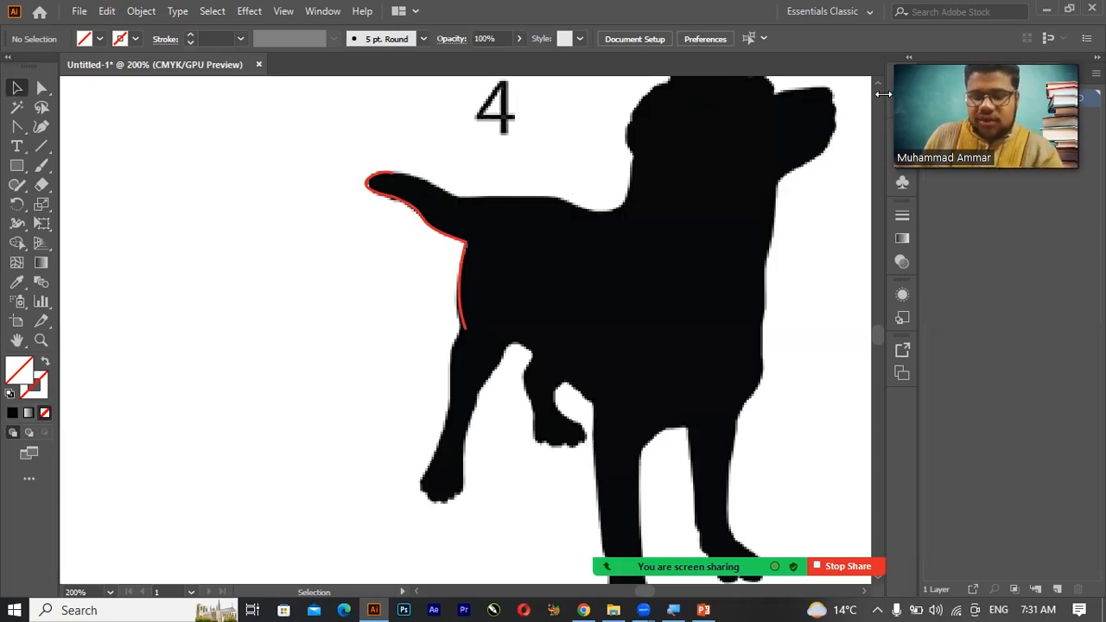
- Resume the open dog path with the Pen tool at the rump's lower end and extend it down the back of the hind leg
key("ctrl+minus")
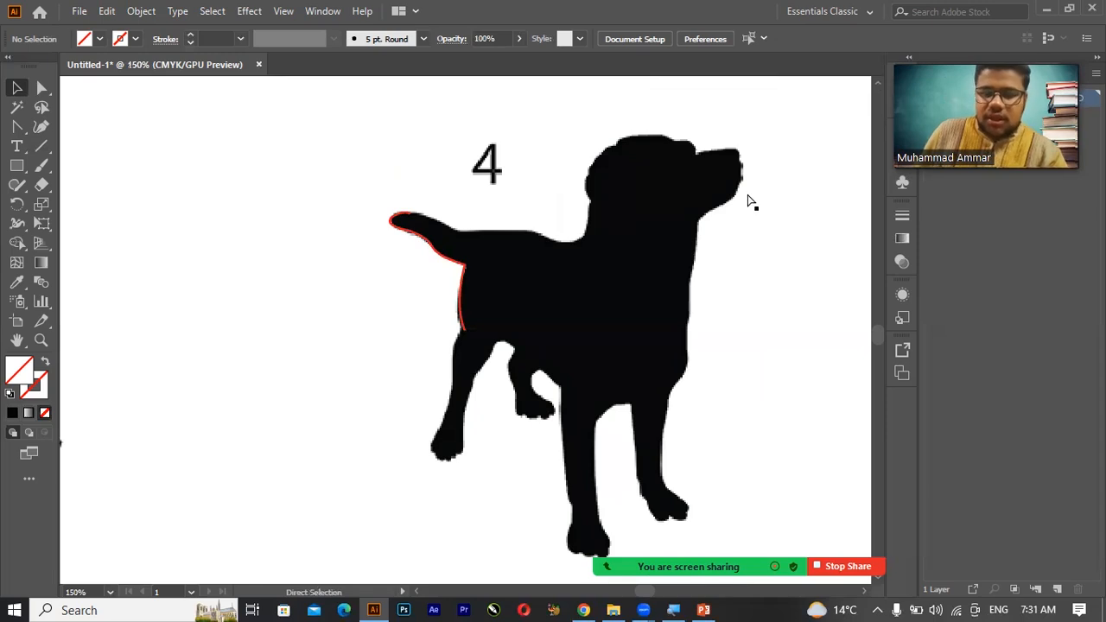
key("ctrl+plus")
key("ctrl+plus")
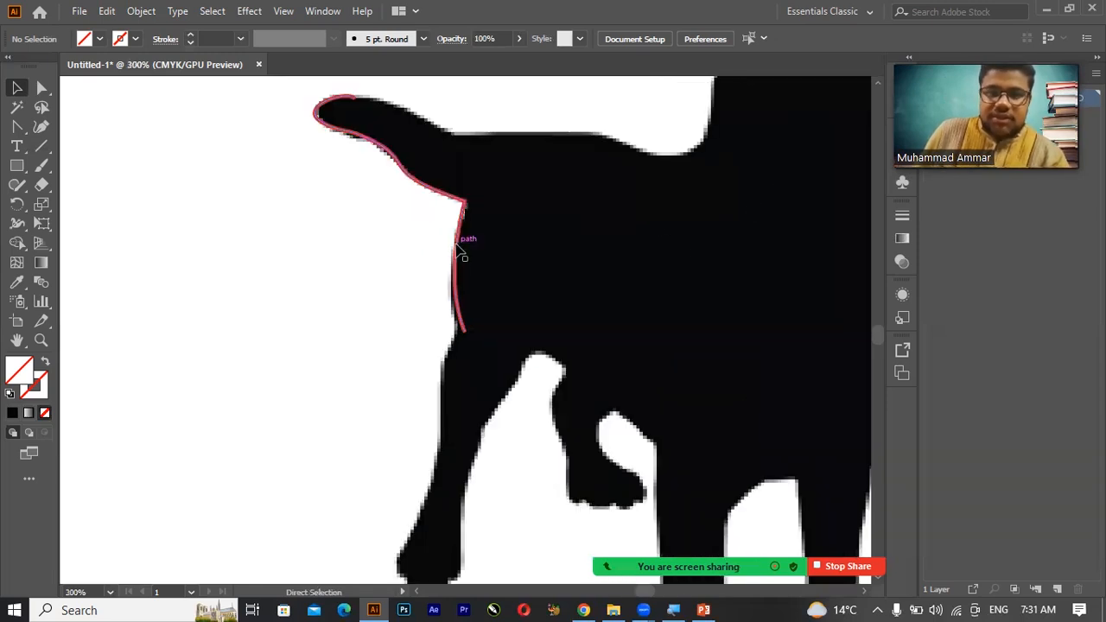
left_click(14, 128)
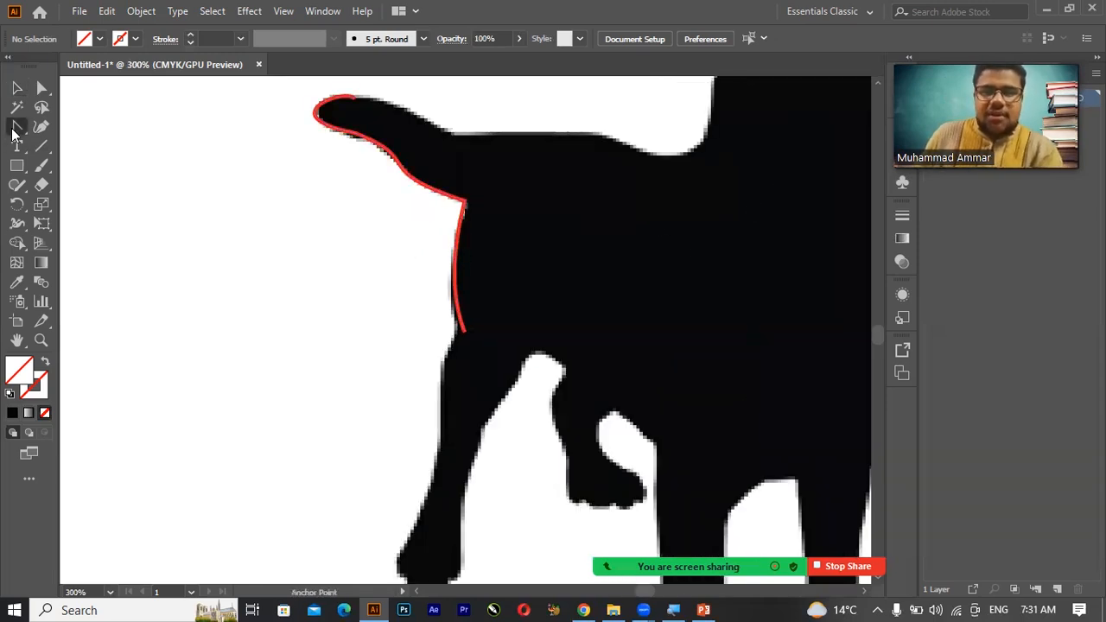
left_click(14, 128)
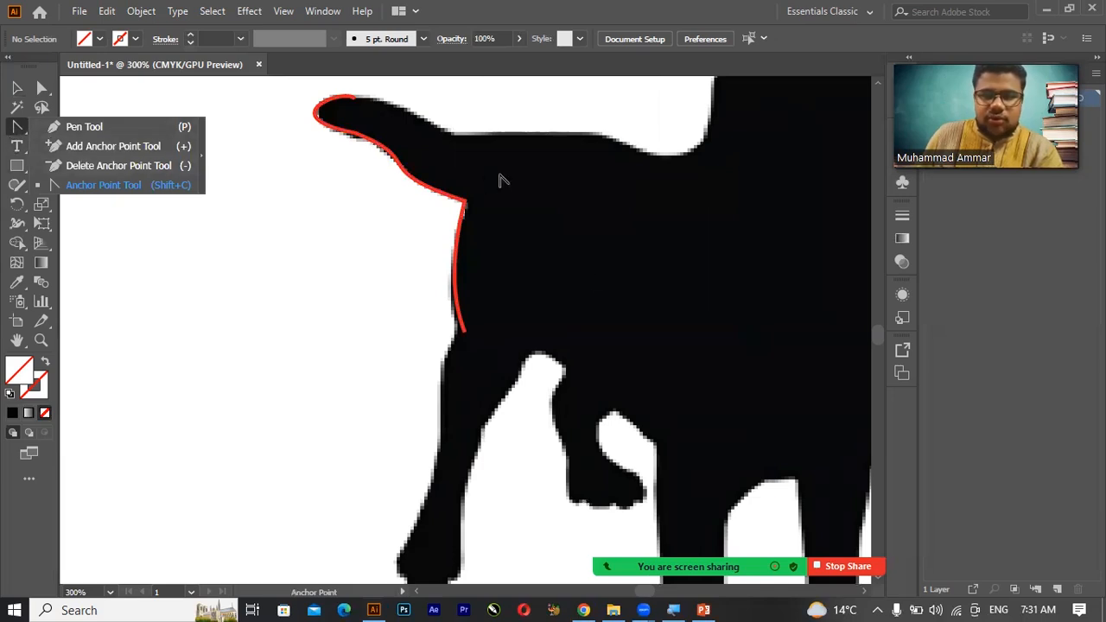
left_click(84, 126)
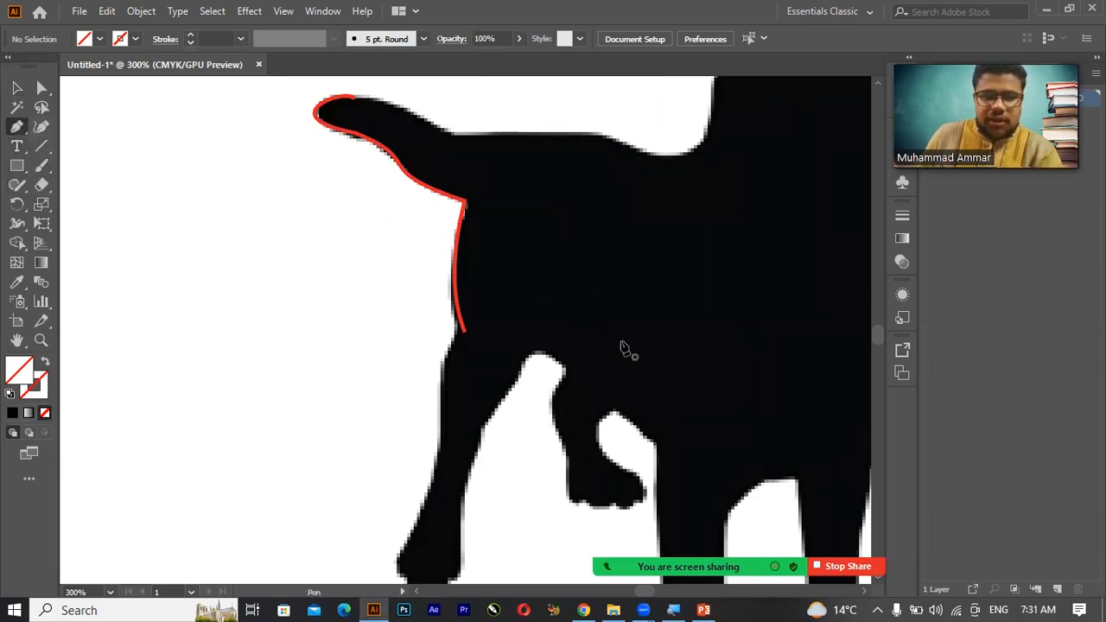
left_click(465, 331)
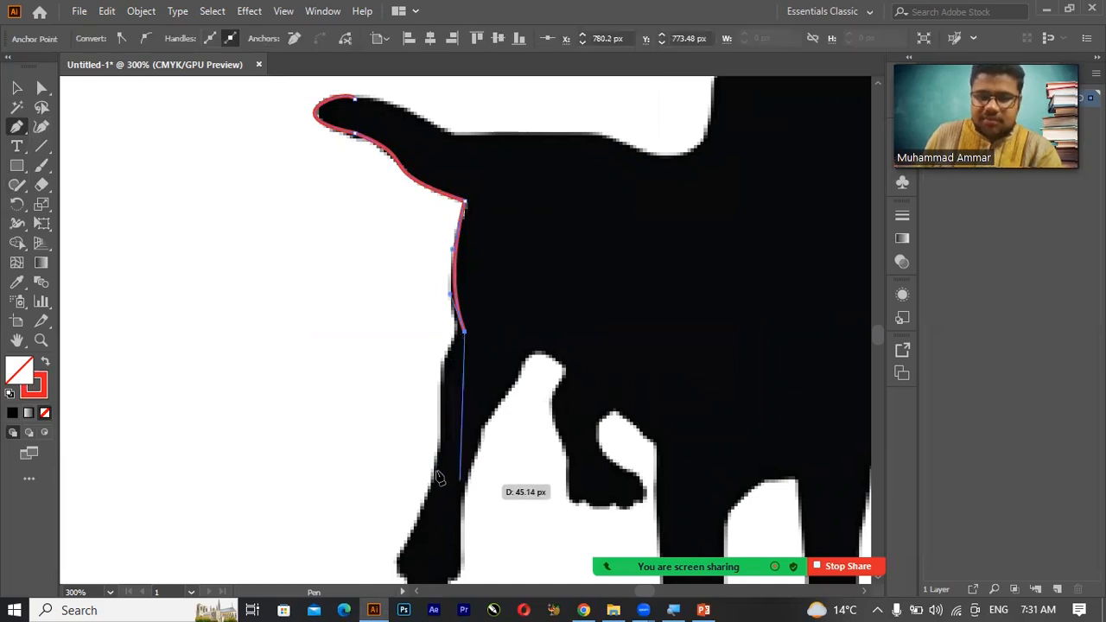
scroll(735, 553, "down", 5)
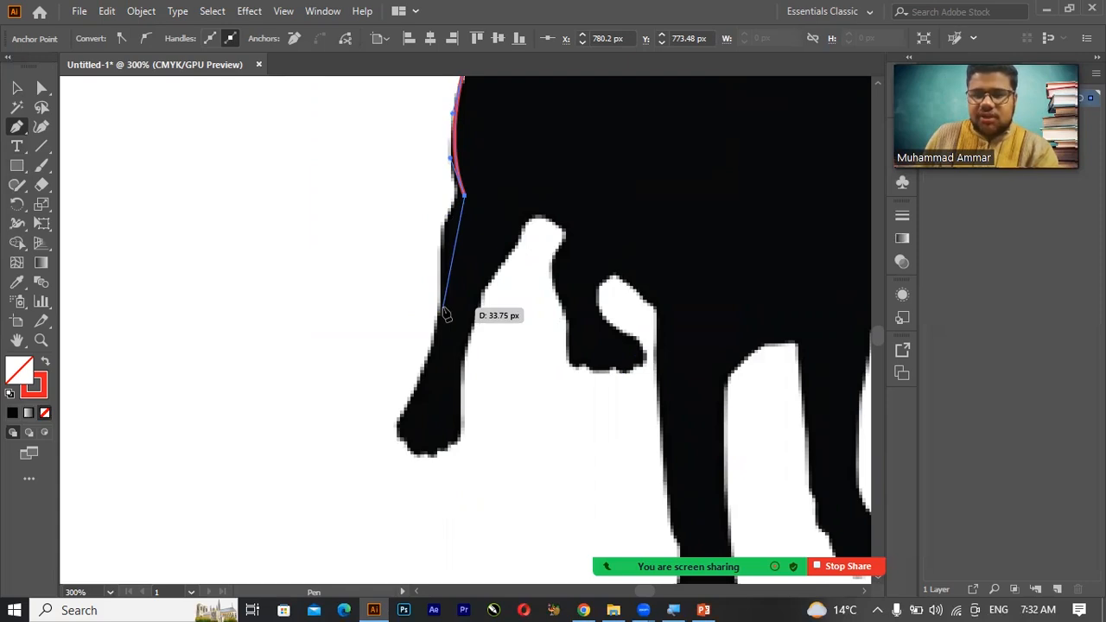
left_click(443, 309)
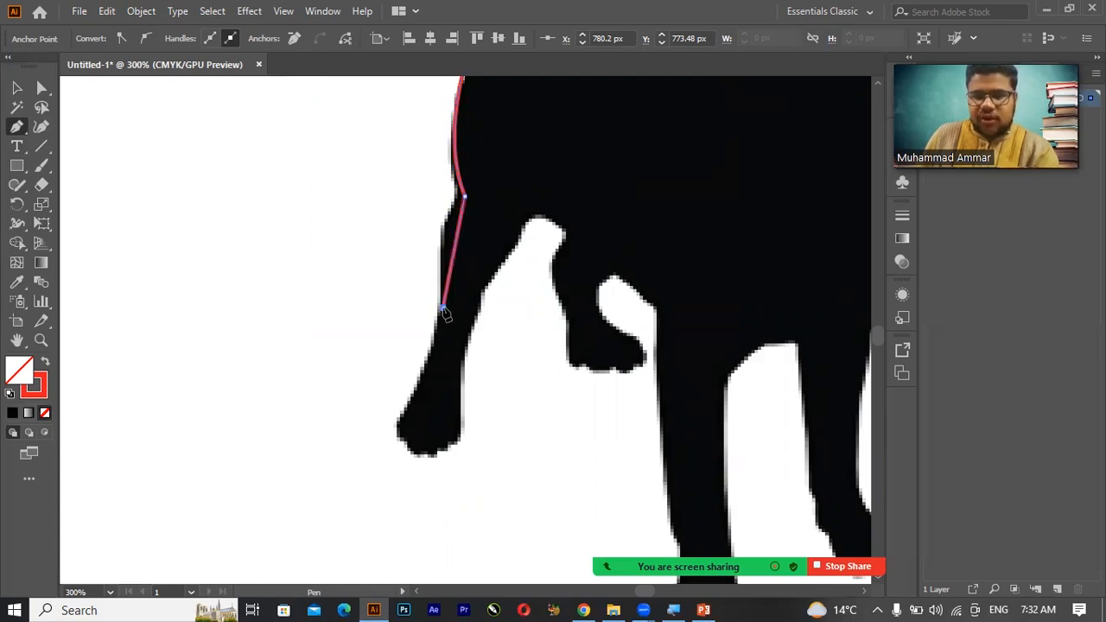
- Trace straight segments around the rear hind paw, up the leg's inner edge and across the gap between the hind legs
left_click(401, 416)
left_click(405, 439)
left_click_drag(432, 451, 463, 429)
left_click(460, 424)
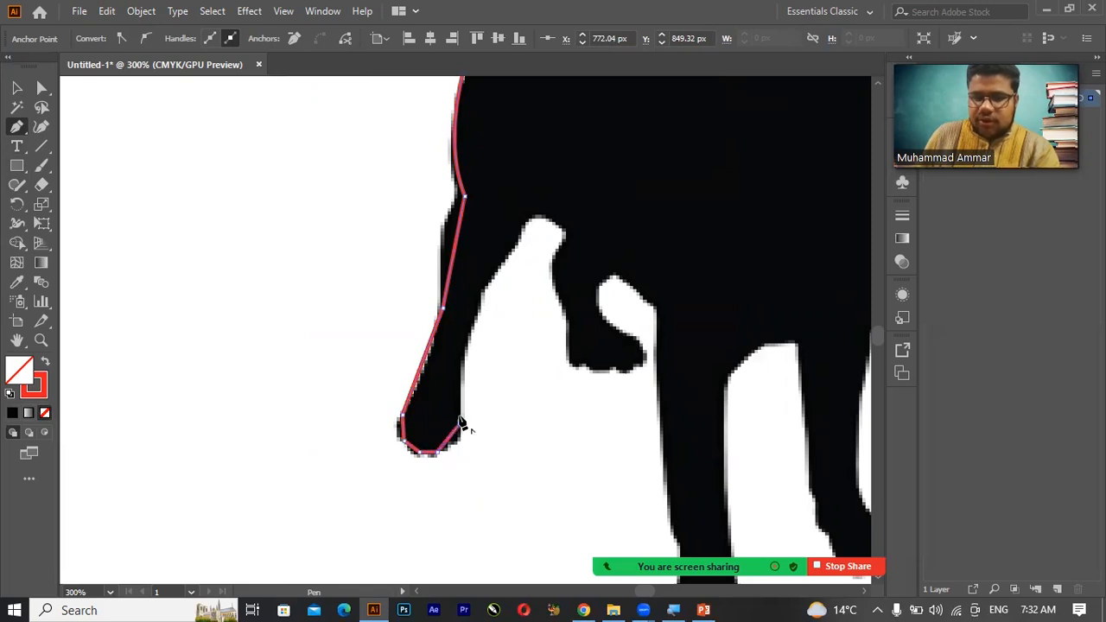
left_click(482, 290)
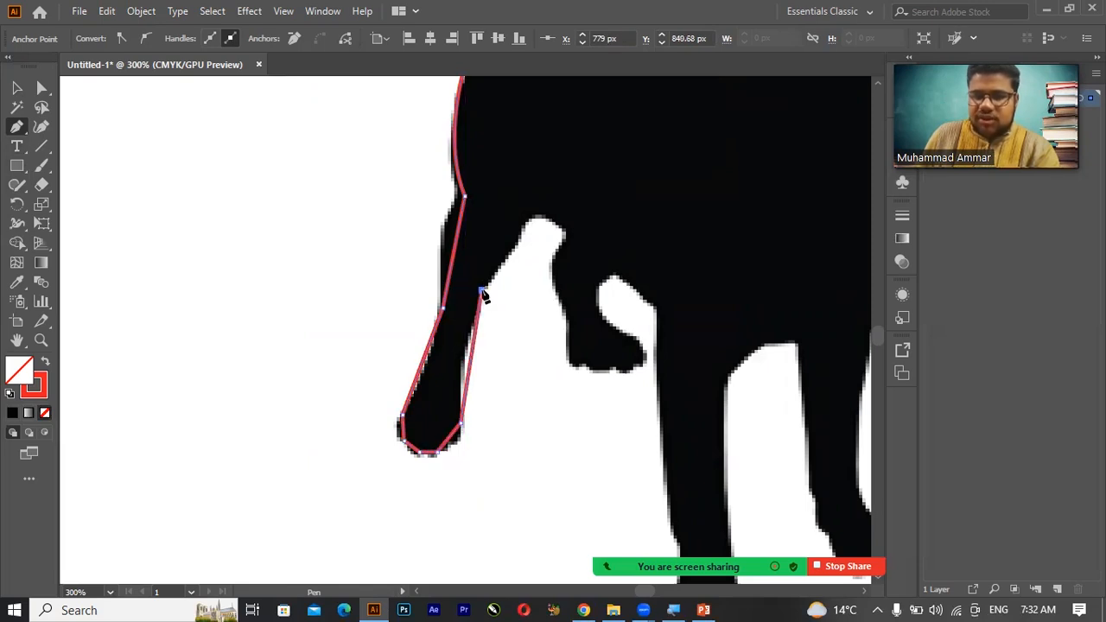
left_click(522, 236)
left_click(568, 236)
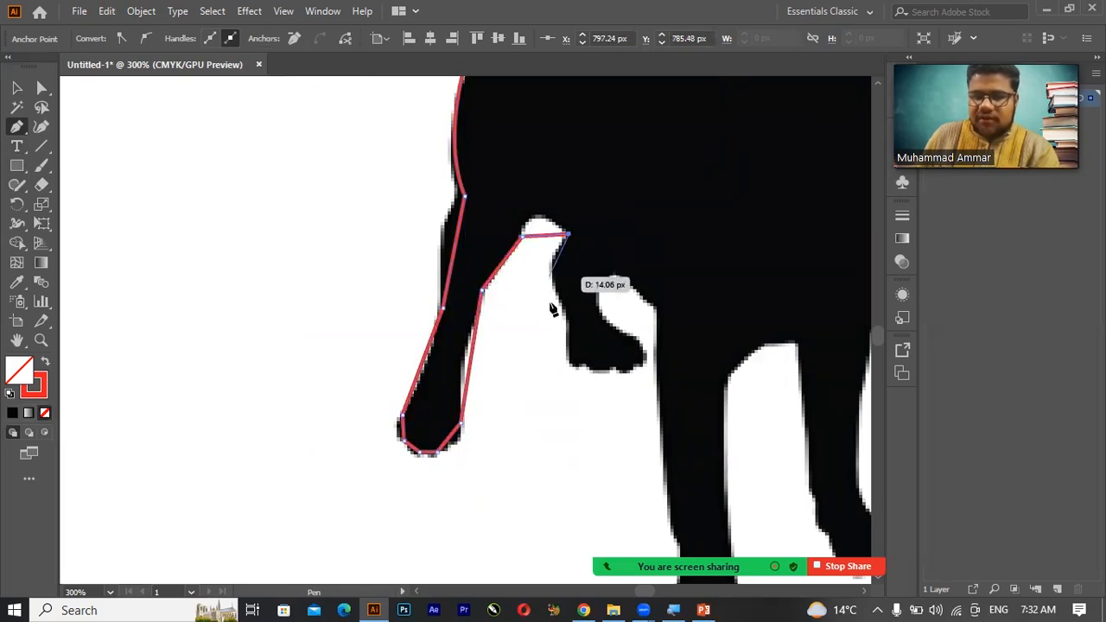
- Trace the second hind leg down to its paw, around the toes and back up to the belly notch
left_click(564, 309)
left_click(583, 359)
left_click(614, 365)
left_click(636, 364)
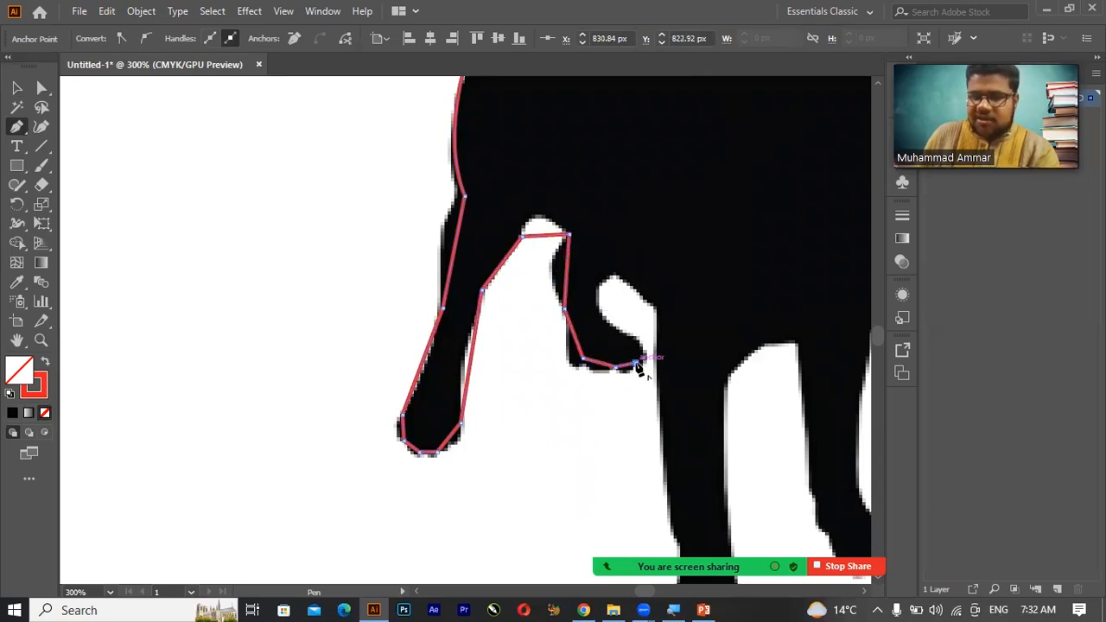
left_click(597, 308)
left_click(611, 275)
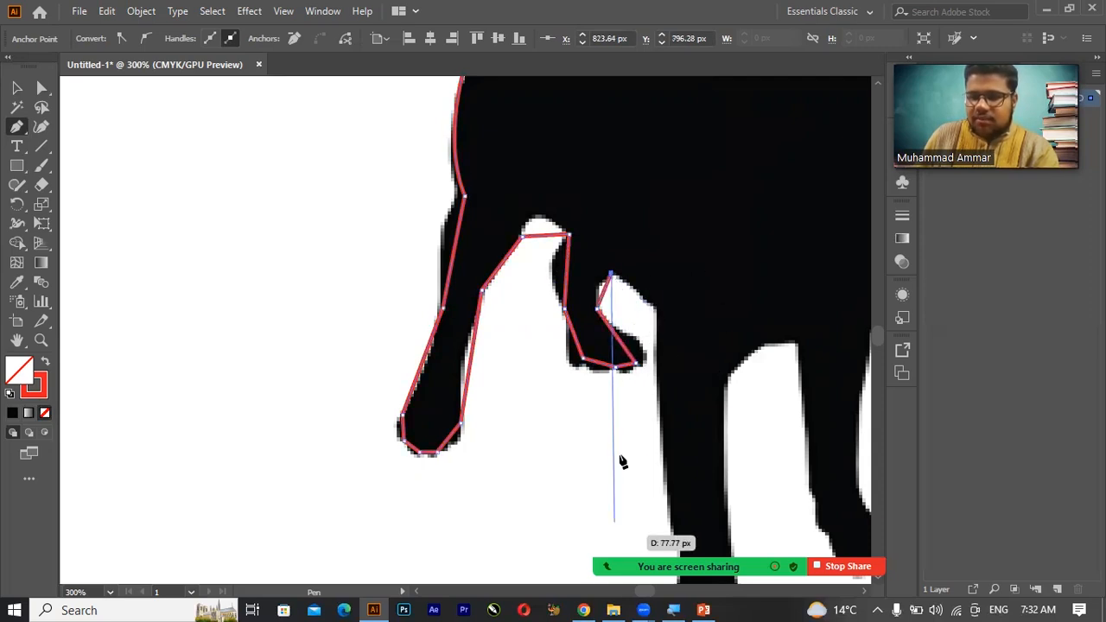
- Trace the nearer front leg down, around its paw and back up, then across the gap to the other front leg
scroll(623, 463, "down", 4)
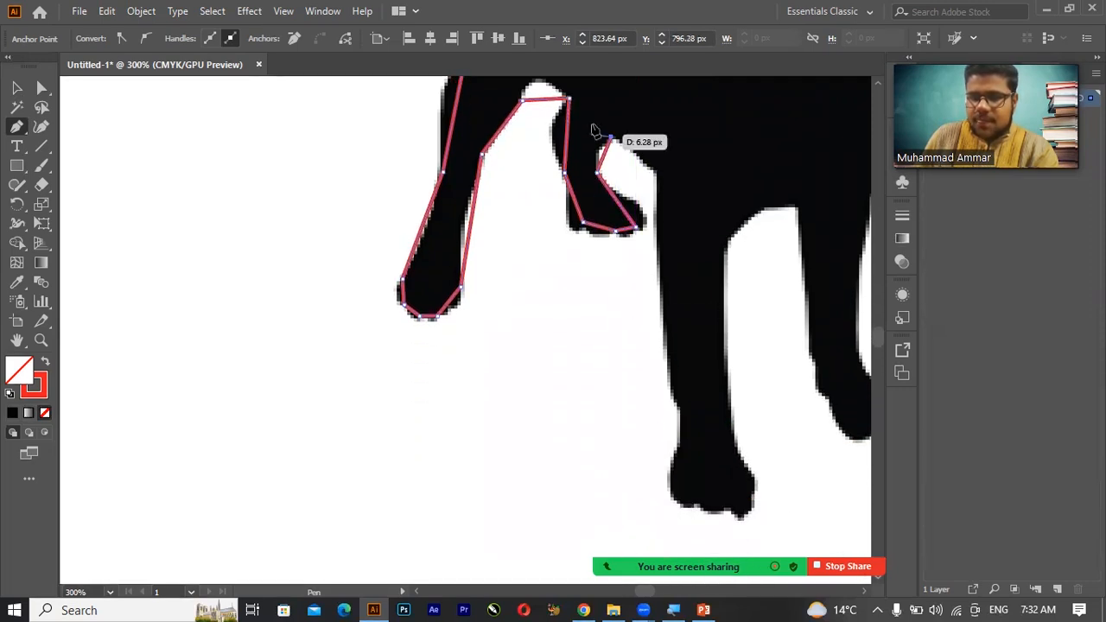
left_click(654, 170)
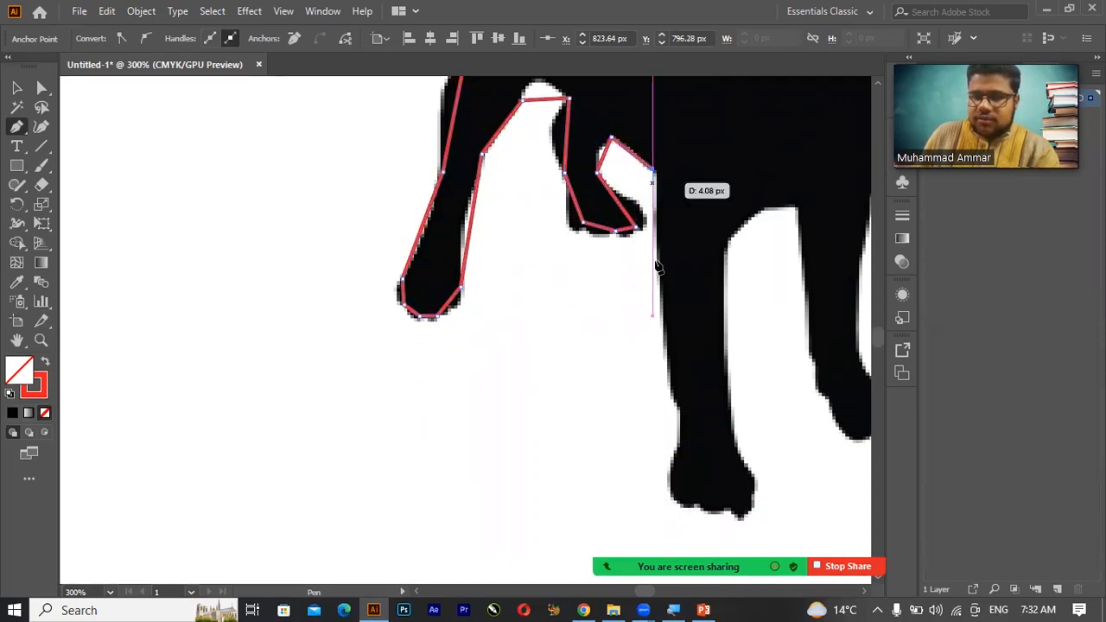
left_click(669, 391)
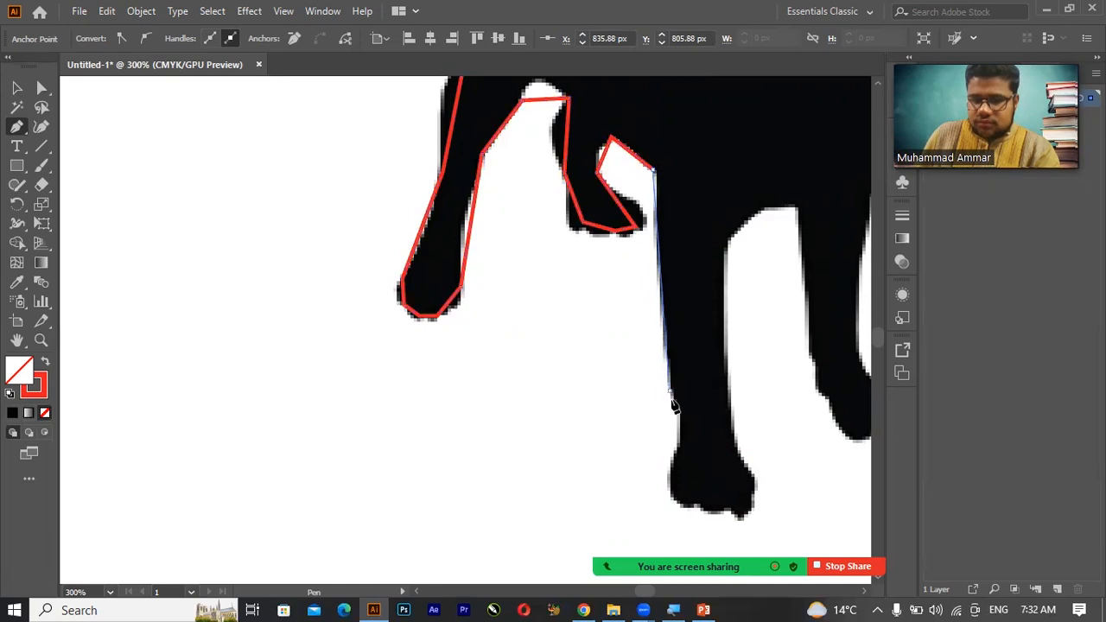
left_click(670, 467)
left_click(696, 499)
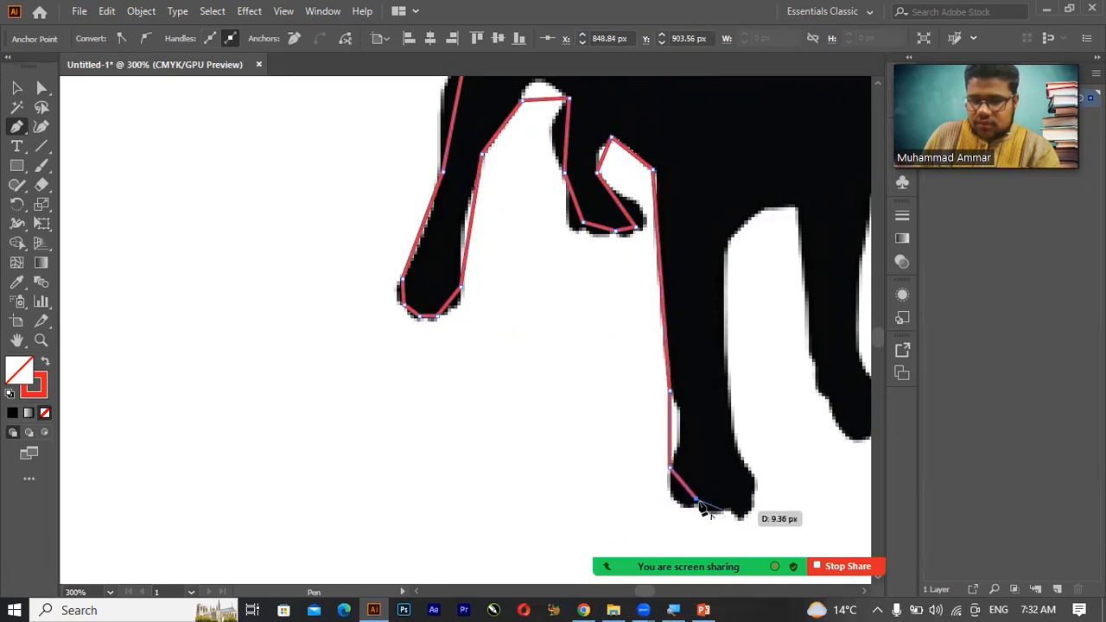
left_click(730, 511)
left_click(756, 482)
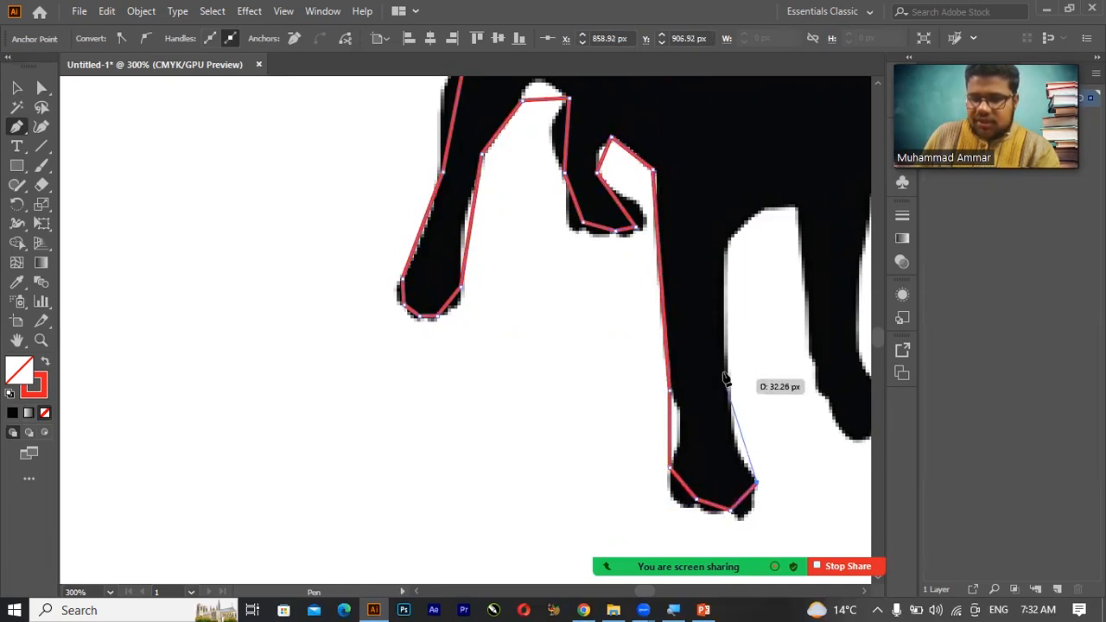
left_click(730, 406)
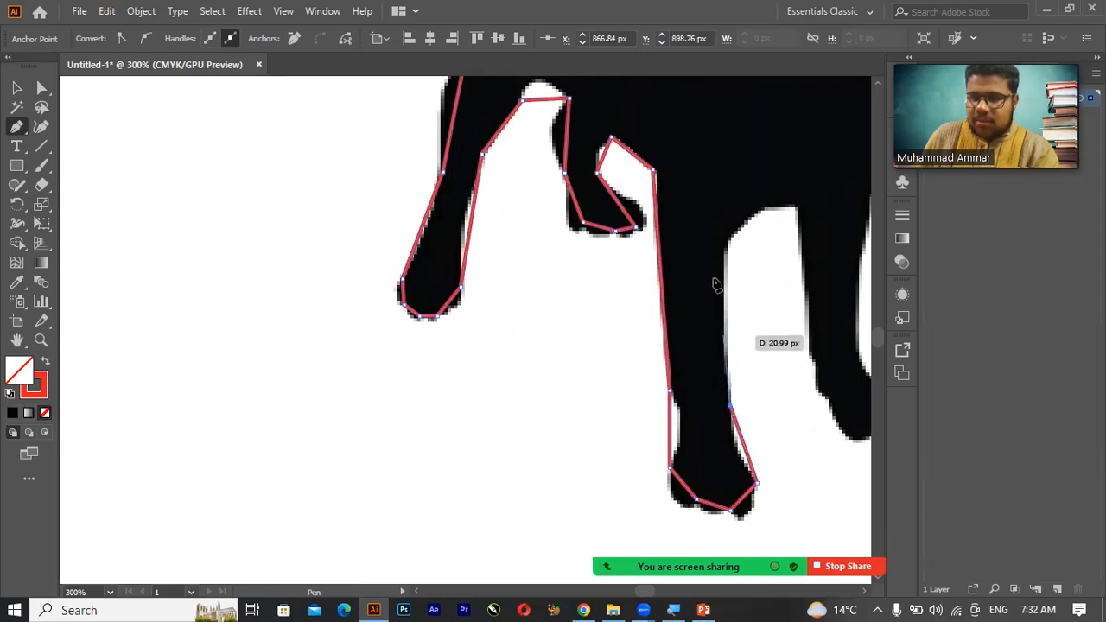
left_click(725, 245)
left_click(797, 209)
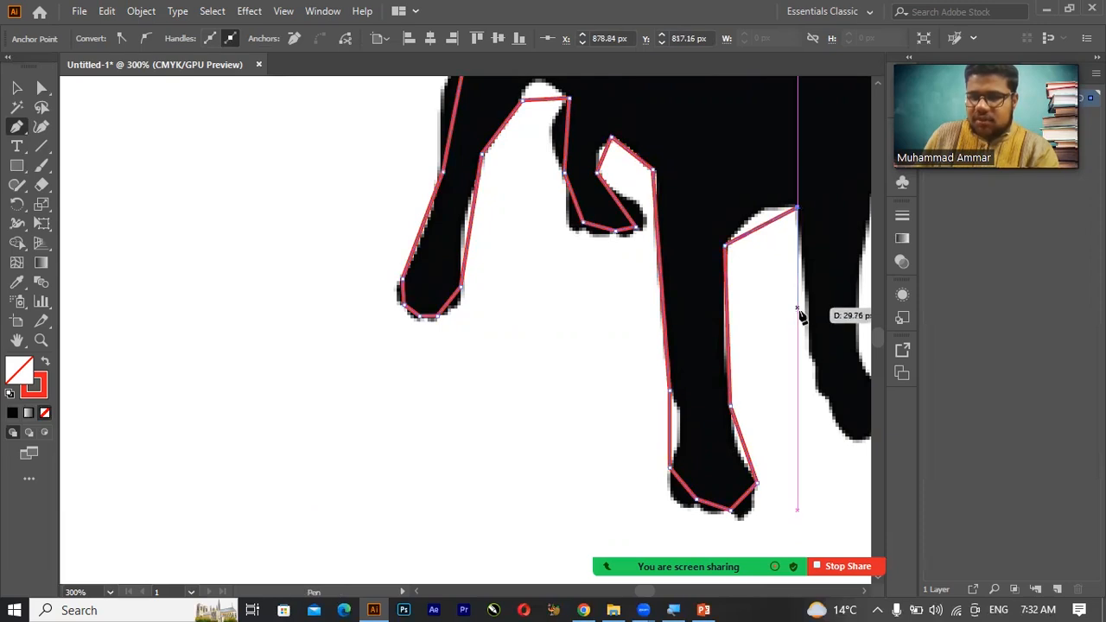
- Trace the other front leg down its inner edge, around the paw and up its outer edge
left_click(865, 593)
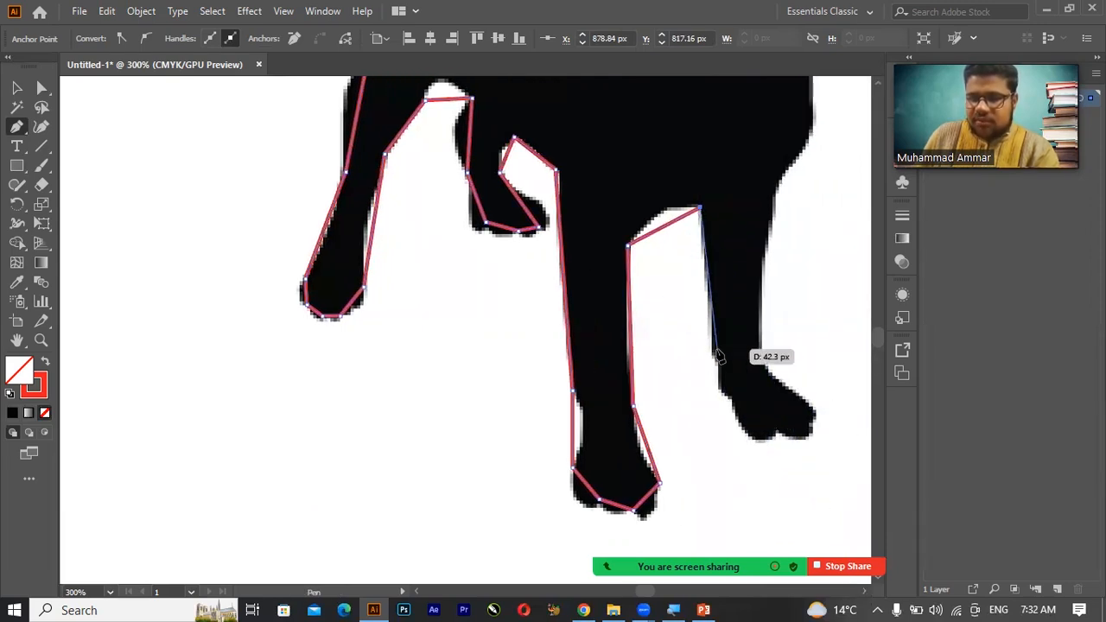
left_click(711, 322)
left_click(718, 363)
left_click(780, 430)
left_click(811, 423)
left_click(775, 377)
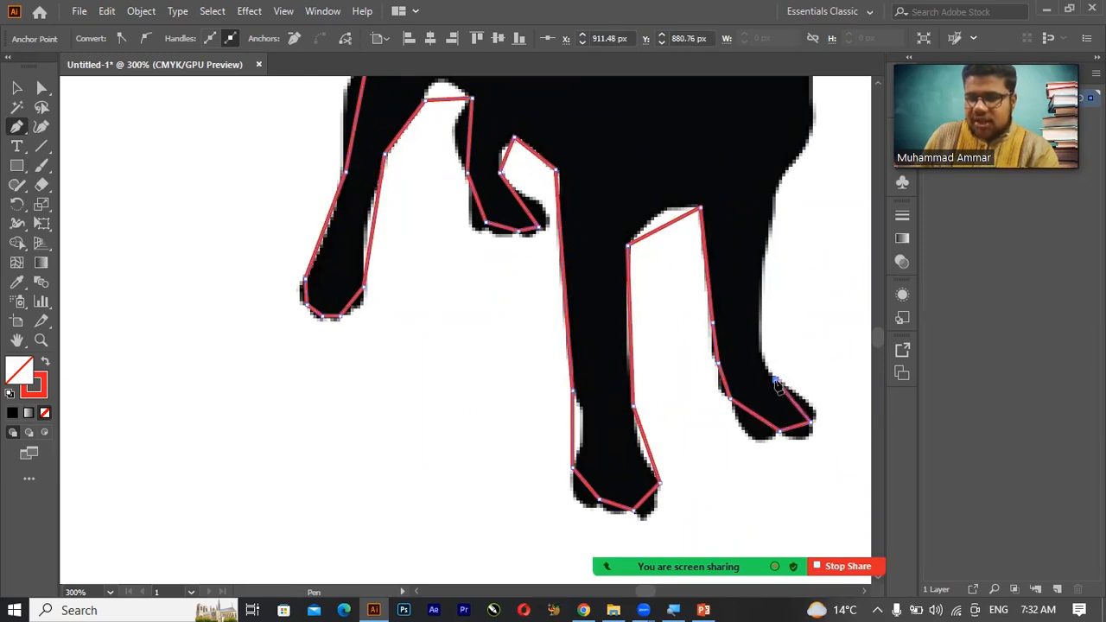
left_click(765, 235)
- Continue the dog path with straight segments up the chest and neck to the throat
left_click(811, 91)
scroll(882, 87, "up", 6)
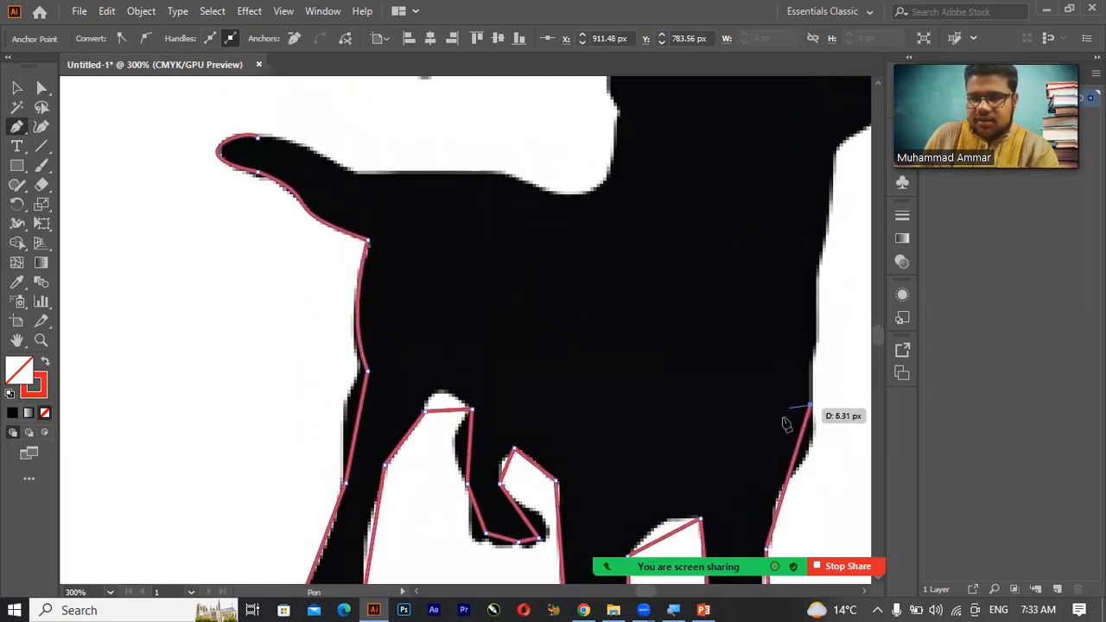
left_click(816, 275)
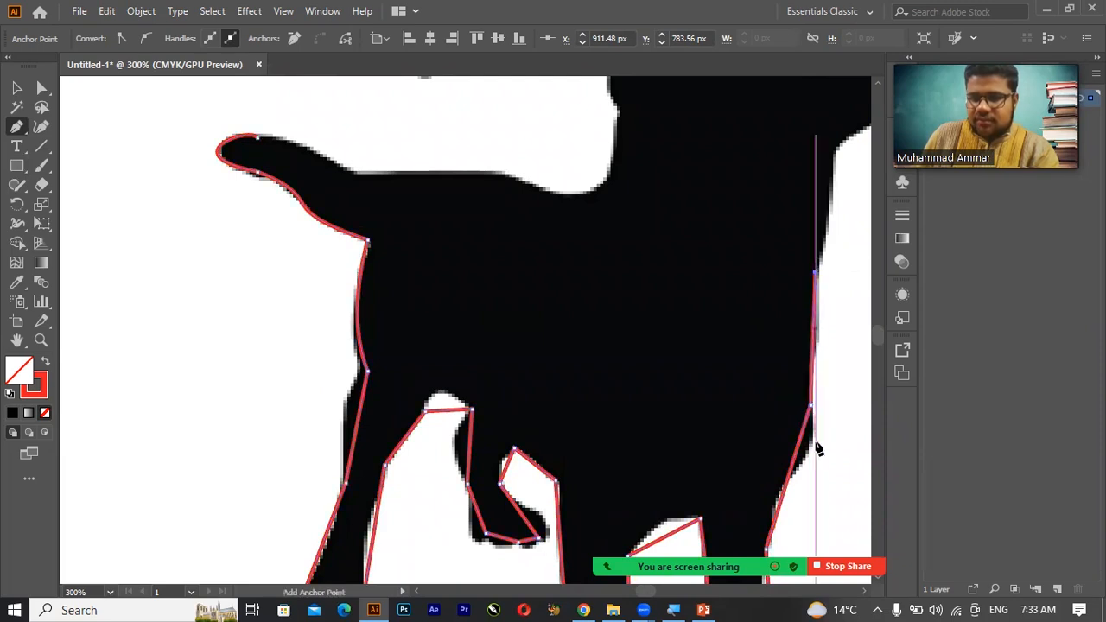
scroll(864, 596, "right", 3)
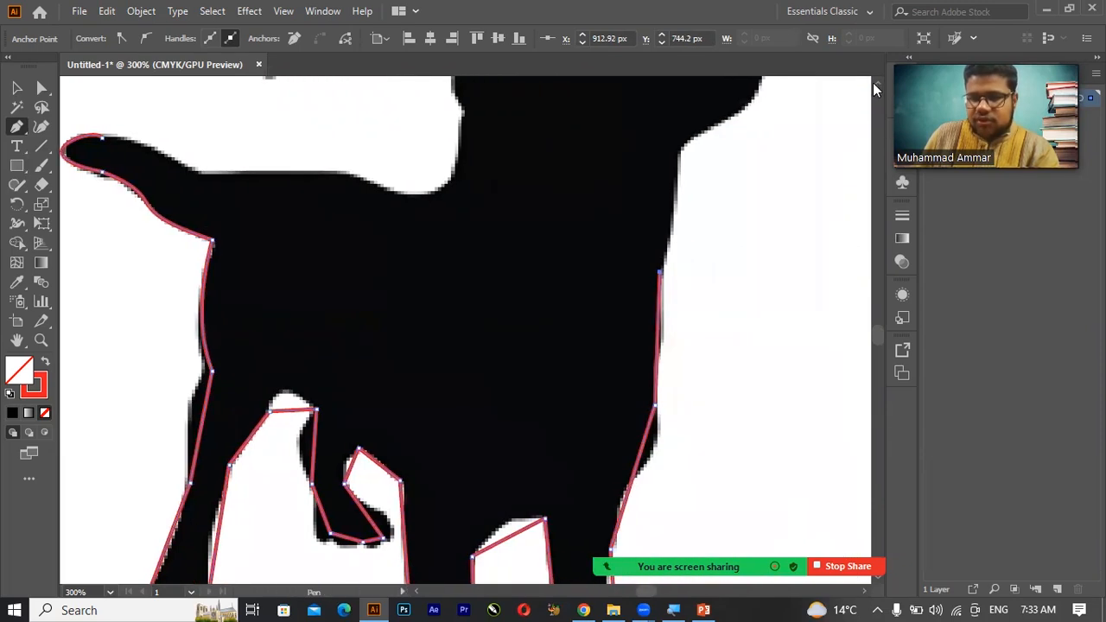
scroll(880, 82, "up", 3)
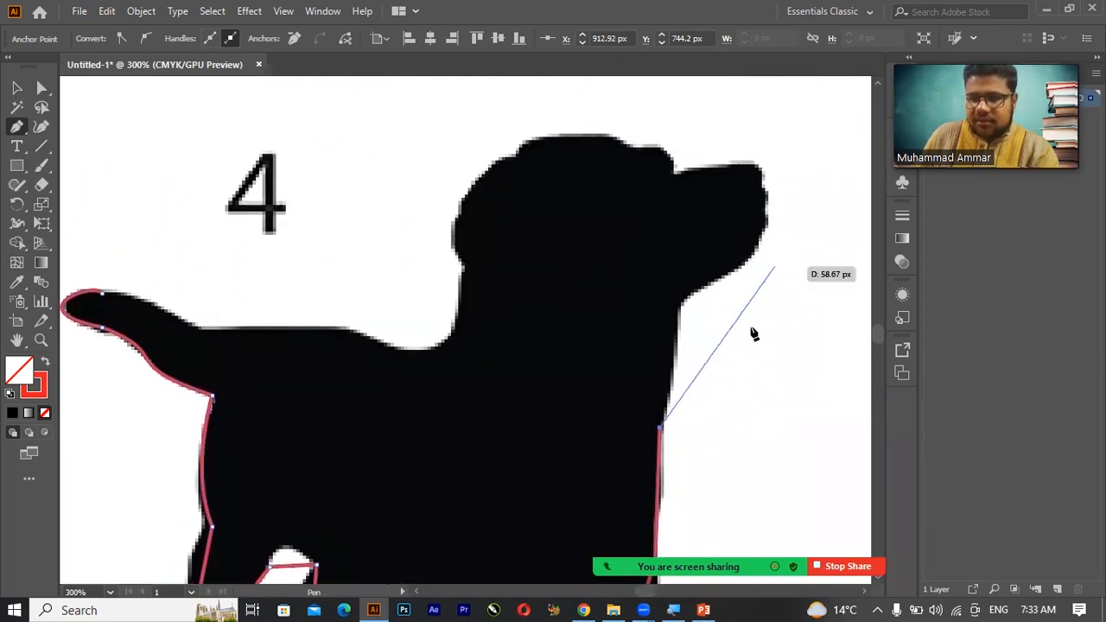
left_click(679, 308)
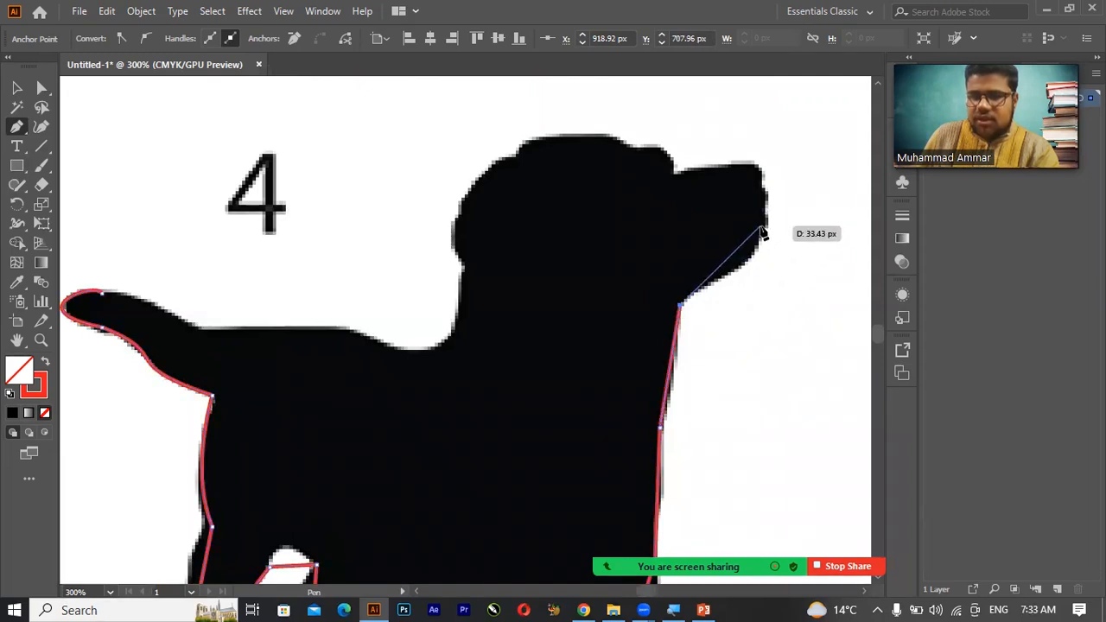
- Trace the dog's head from the jaw and muzzle over the forehead and crown to the nape
left_click(761, 232)
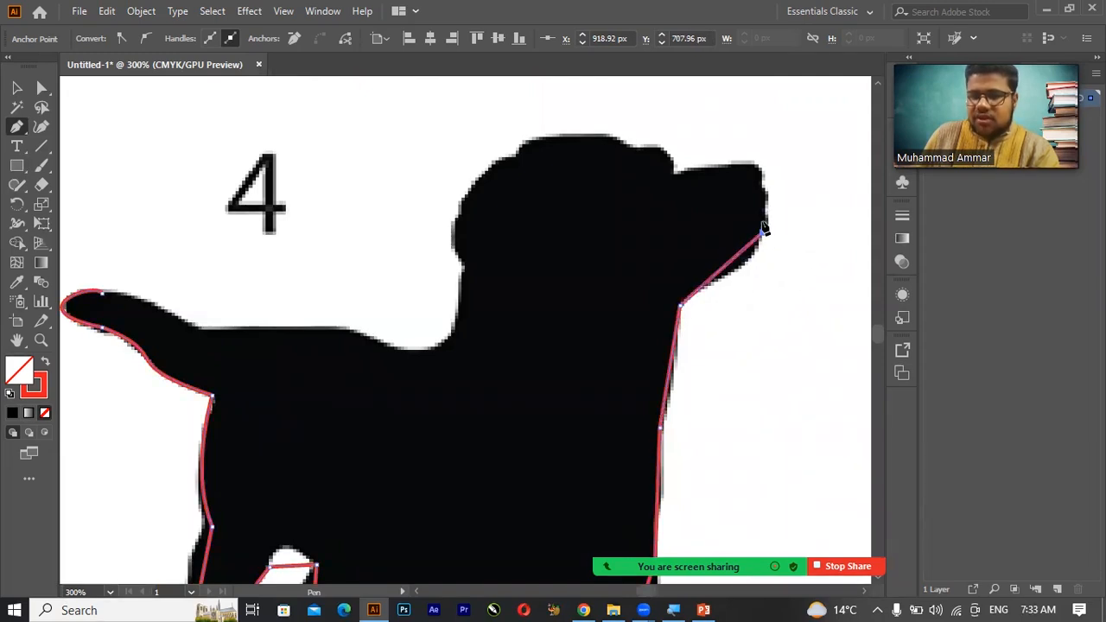
left_click(729, 171)
left_click(671, 178)
left_click(634, 152)
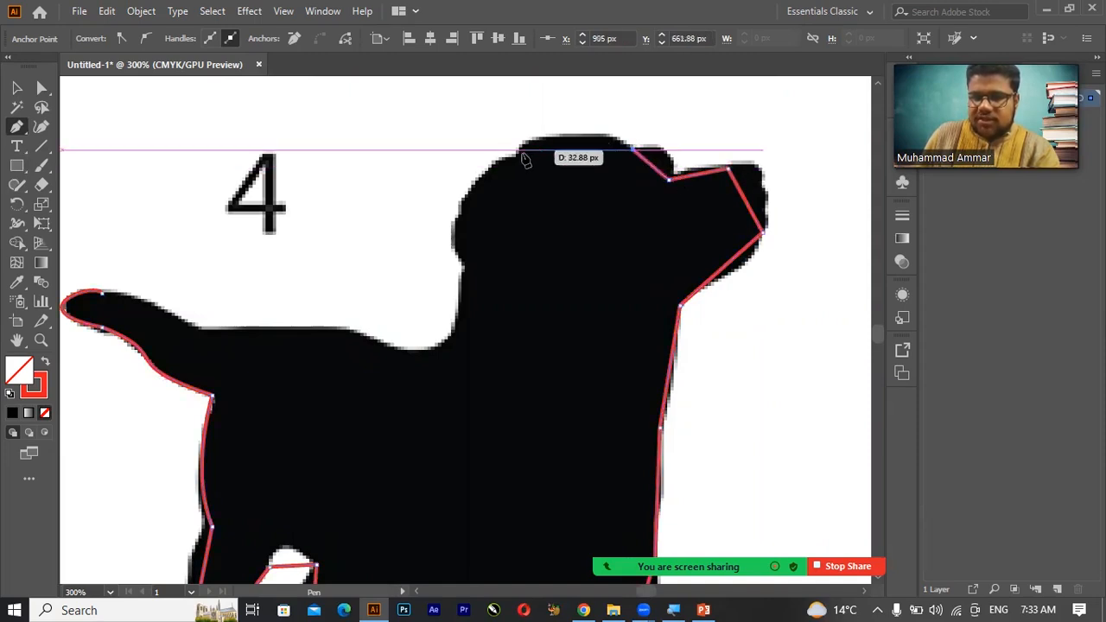
left_click(516, 159)
left_click(460, 213)
left_click(467, 270)
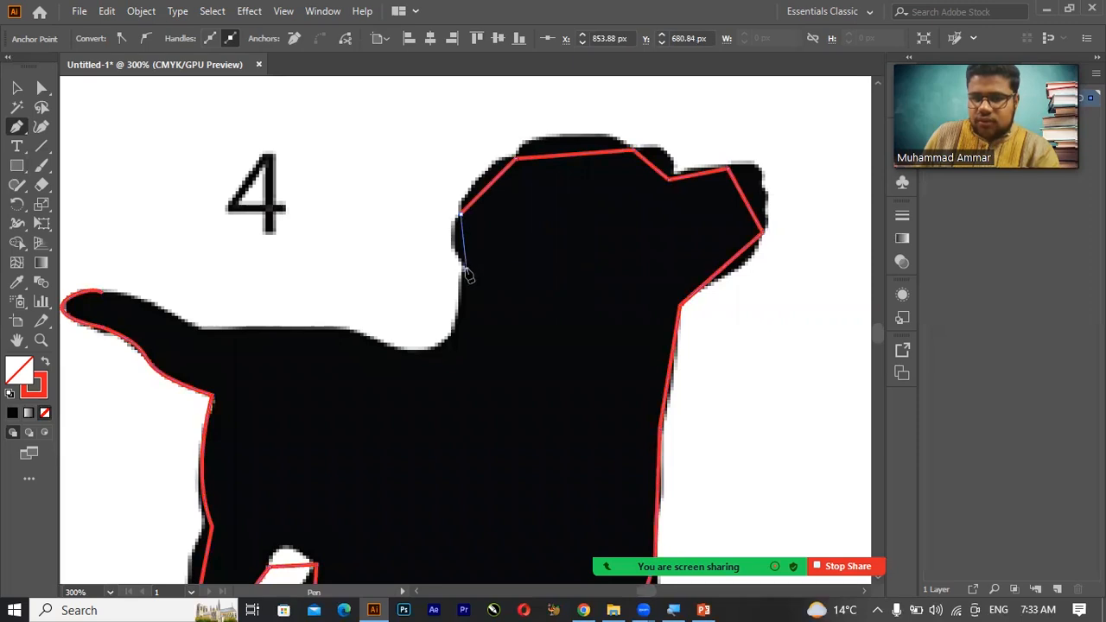
- Extend the path along the dog's back and the tail's upper edge, closing it at the starting anchor
left_click(359, 334)
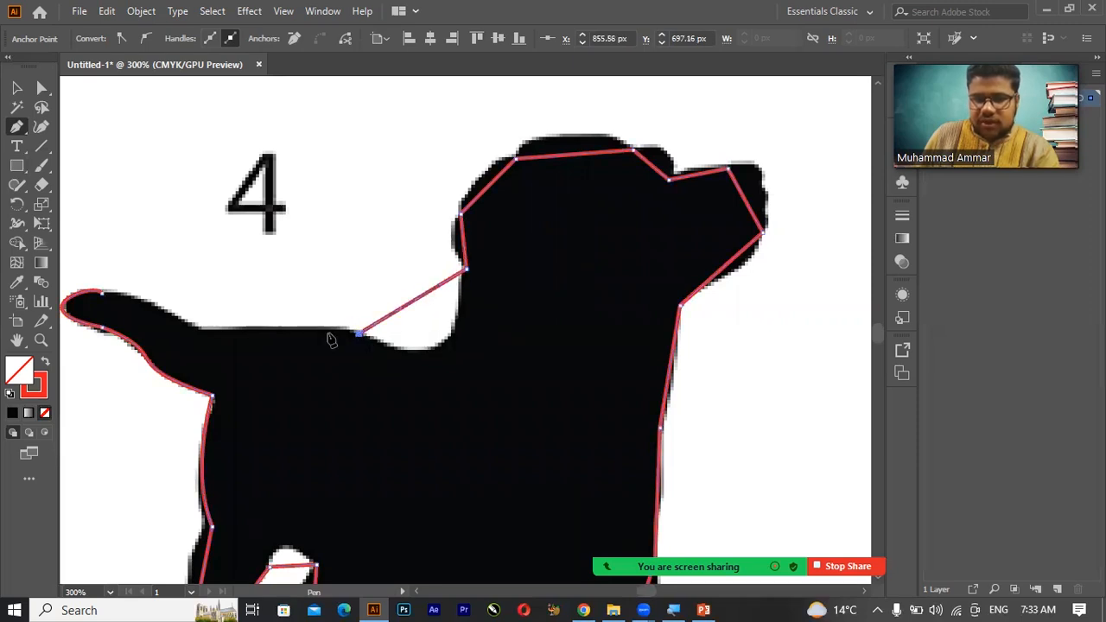
left_click(197, 329)
left_click(103, 295)
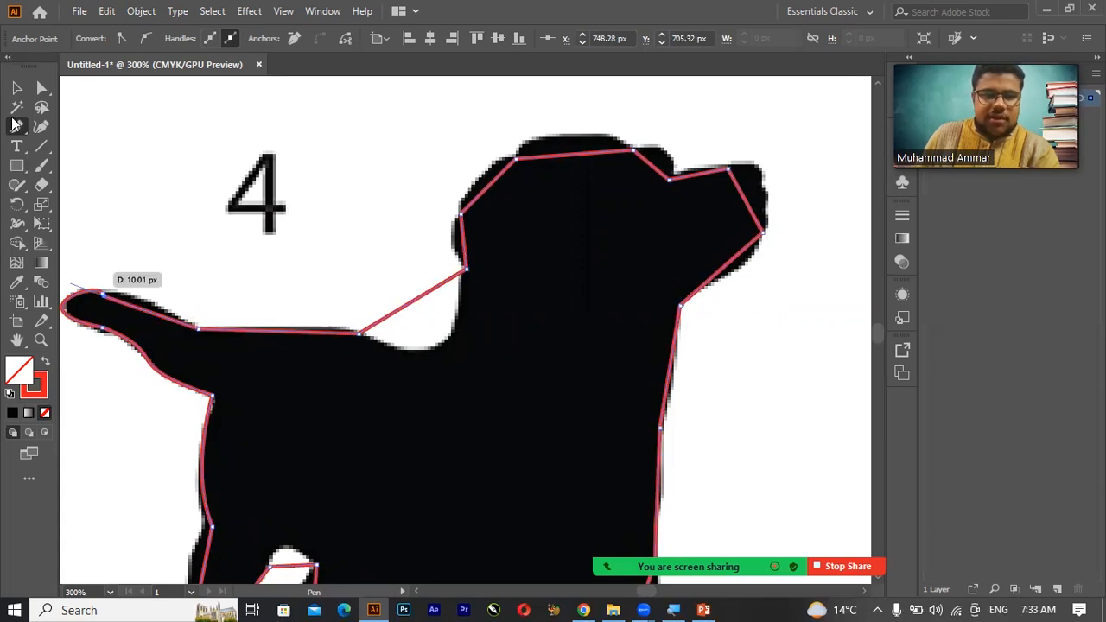
- Bend the segments on the tail's upper edge, the back and the nape to fit the silhouette using the Anchor Point tool
left_click_drag(21, 127, 90, 185)
left_click_drag(156, 317, 140, 303)
left_click_drag(410, 304, 439, 350)
left_click_drag(327, 337, 330, 332)
left_click_drag(464, 242, 451, 240)
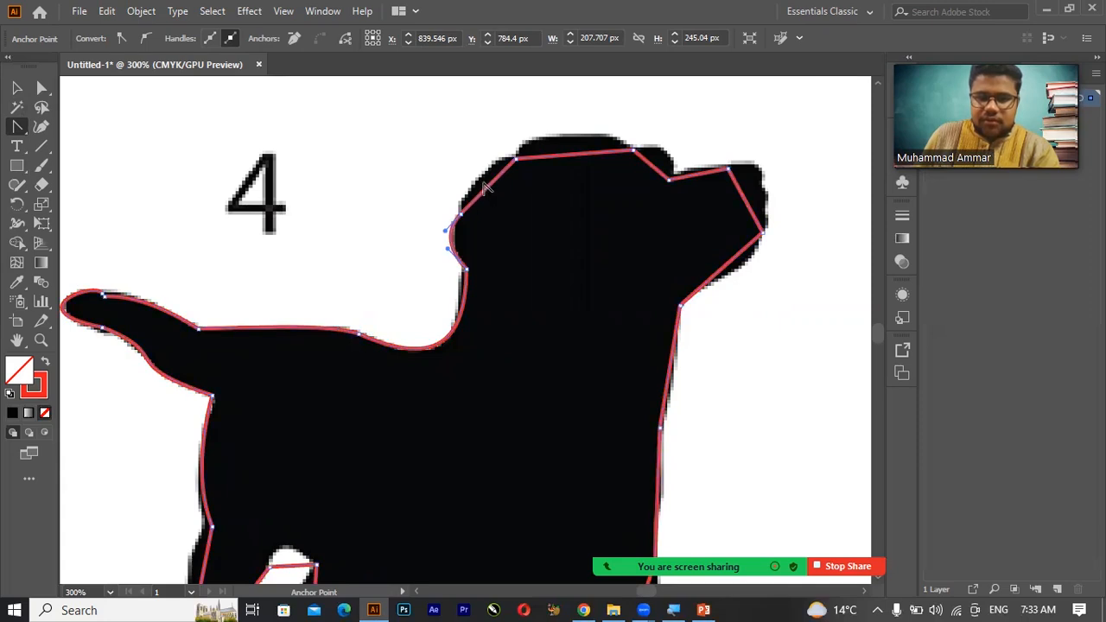
- Curve the segments around the back of the head, crown, forehead, muzzle, jaw and throat to match the silhouette
left_click_drag(486, 197, 480, 180)
left_click_drag(563, 157, 566, 136)
left_click_drag(657, 173, 766, 183)
left_click_drag(742, 257, 696, 283)
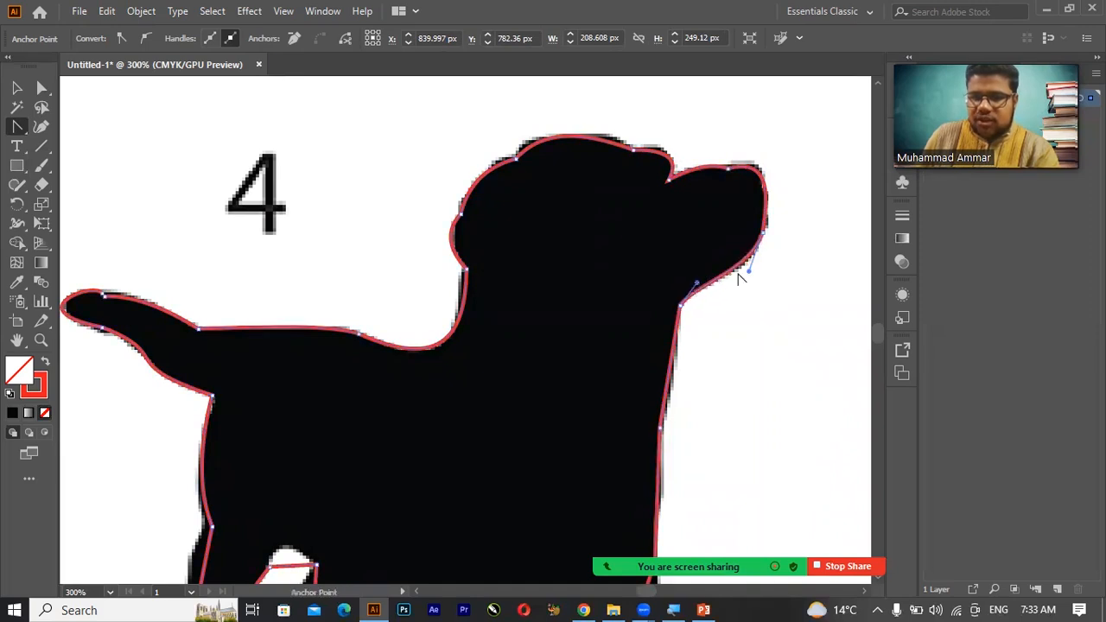
mouse_move(668, 384)
left_mouse_down()
mouse_move(674, 378)
mouse_move(680, 393)
left_mouse_up()
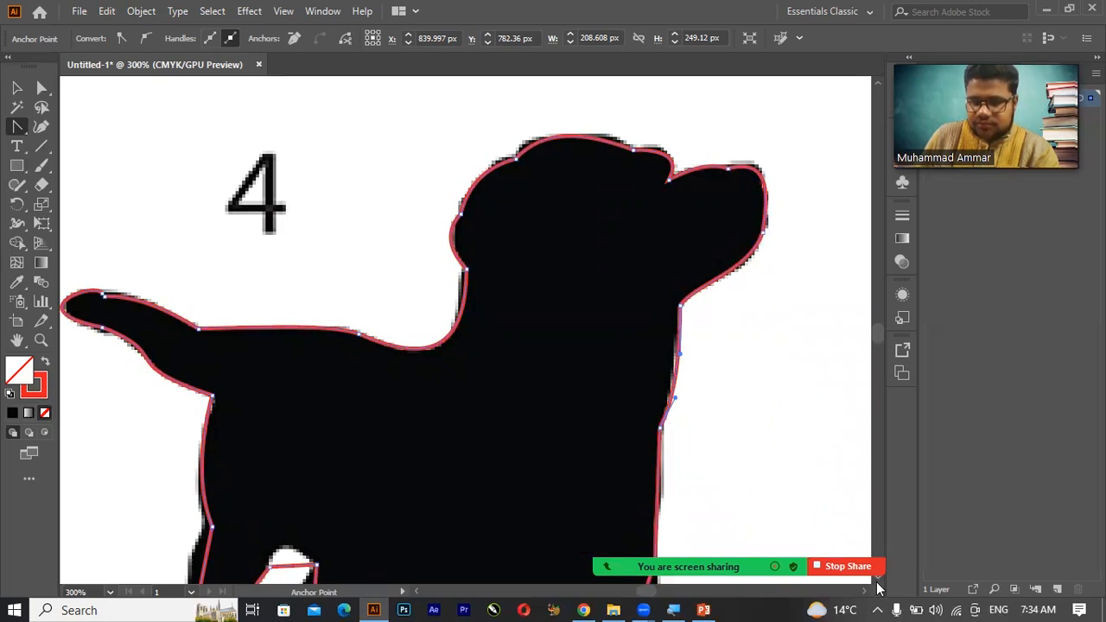
- Bend the segments down the dog's chest to the top of the foremost leg and adjust their handles to fit the silhouette
scroll(878, 588, "down", 5)
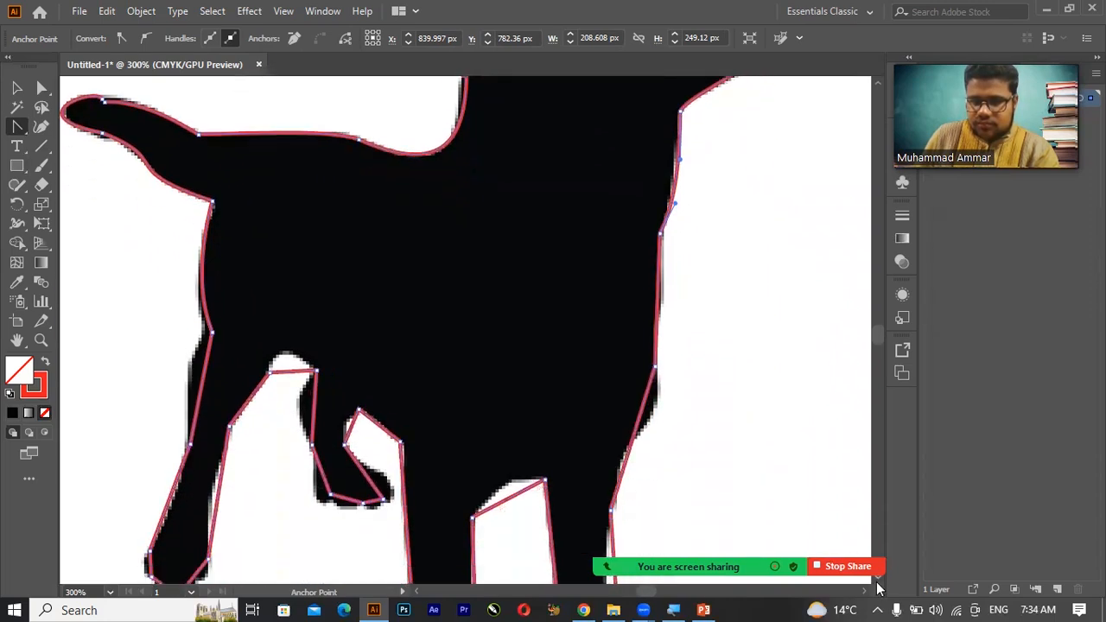
scroll(878, 588, "down", 1)
left_click_drag(662, 229, 655, 286)
left_click(646, 320)
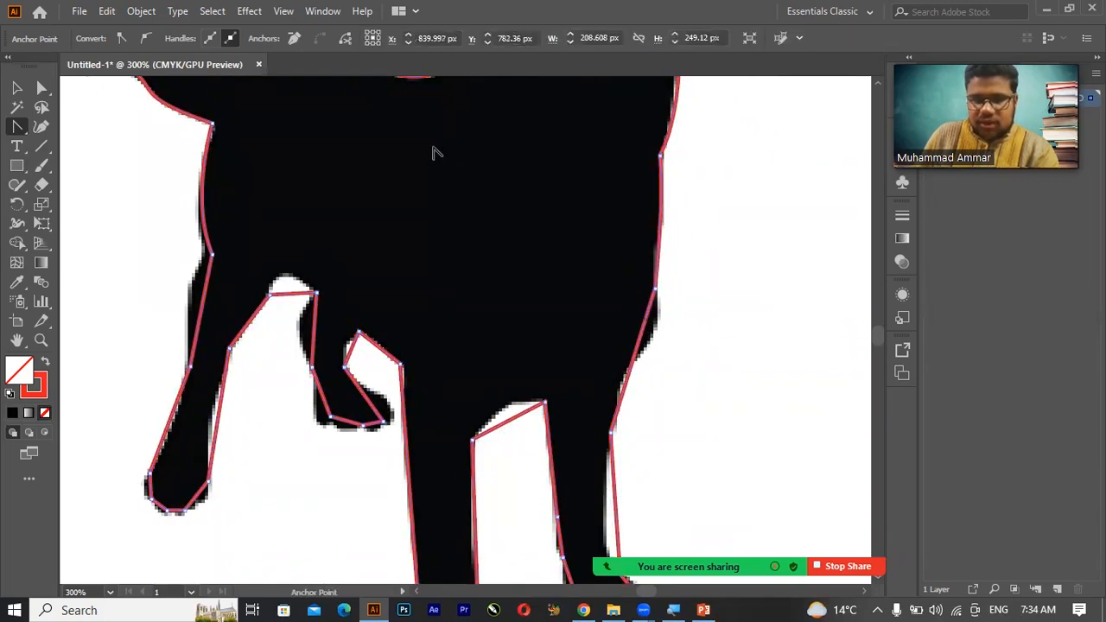
left_click_drag(635, 372, 629, 344)
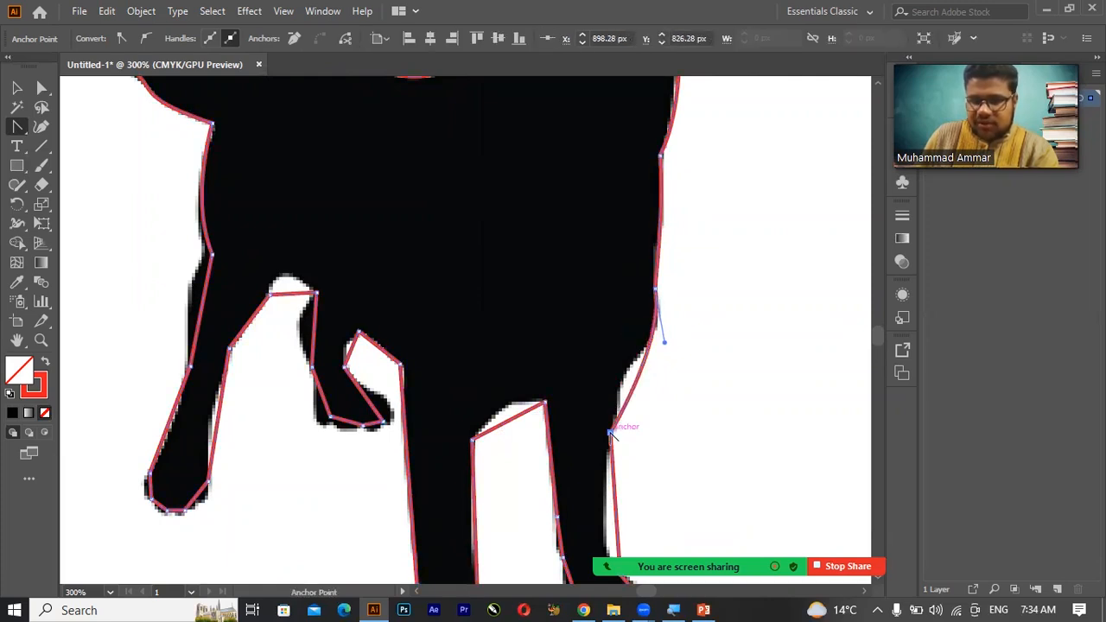
left_click(638, 382)
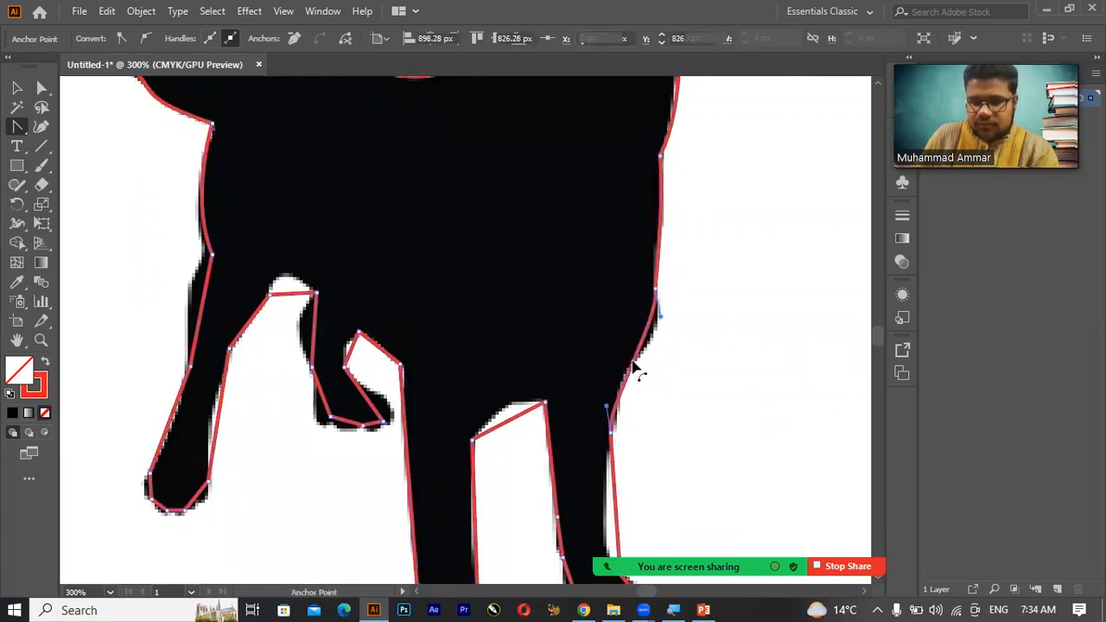
left_click_drag(608, 406, 613, 371)
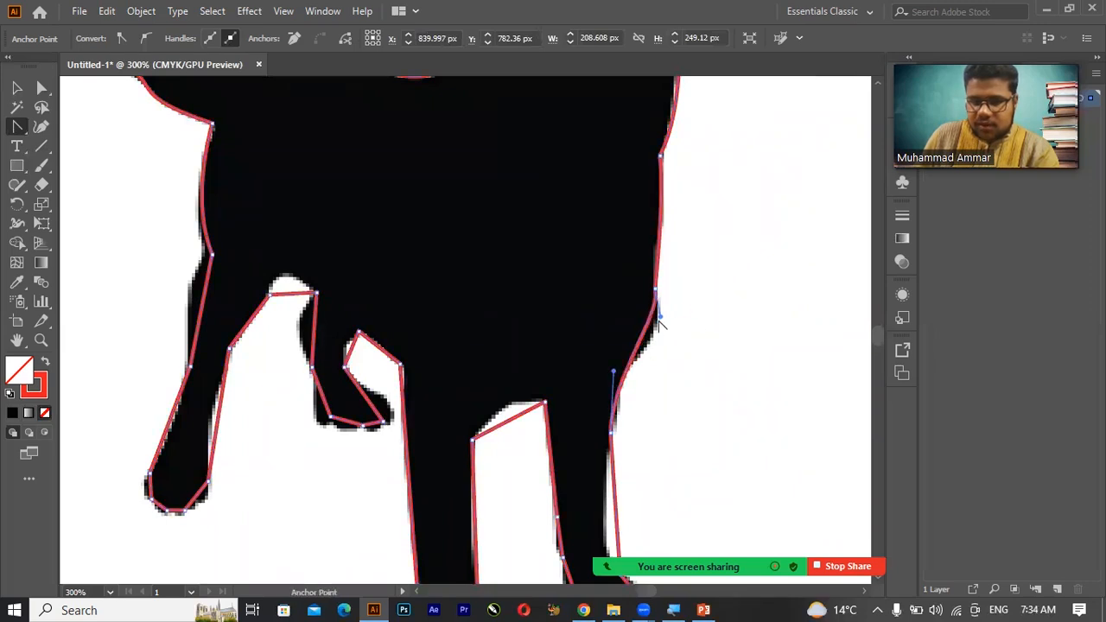
left_click_drag(660, 318, 619, 349)
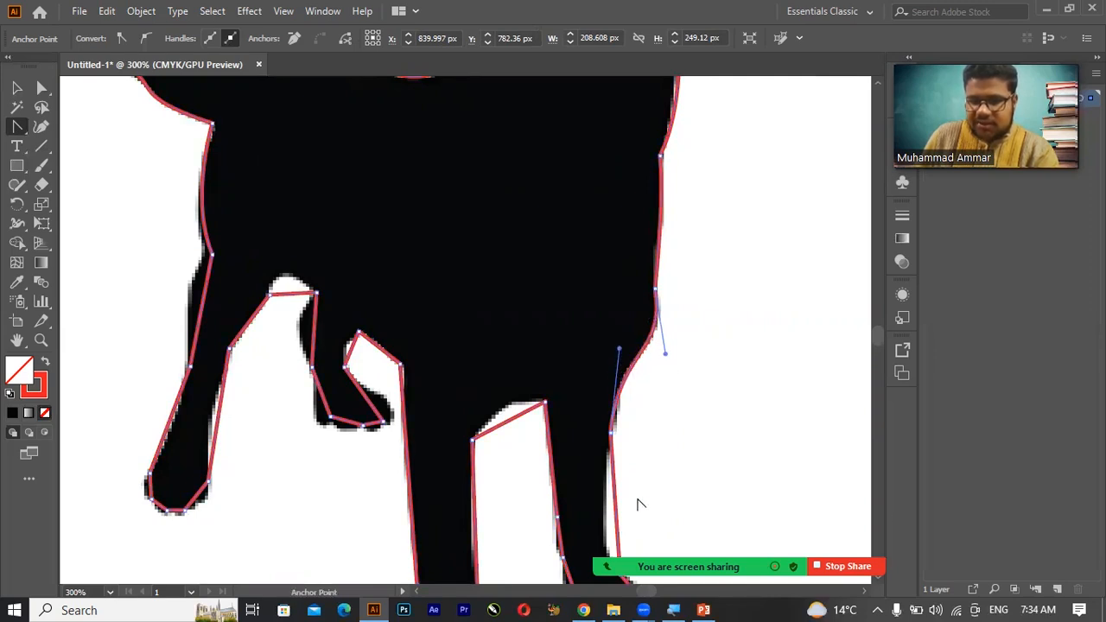
- Curve the foremost leg's front edge, its paw and the back of its ankle to match the silhouette
scroll(638, 505, "down", 4)
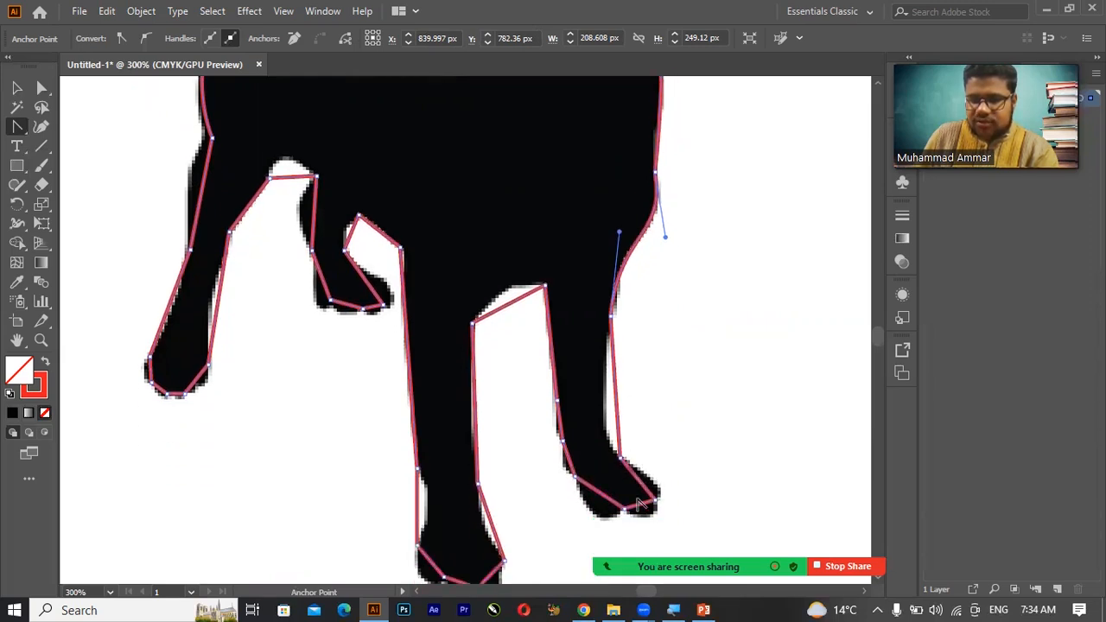
left_click_drag(617, 320, 603, 321)
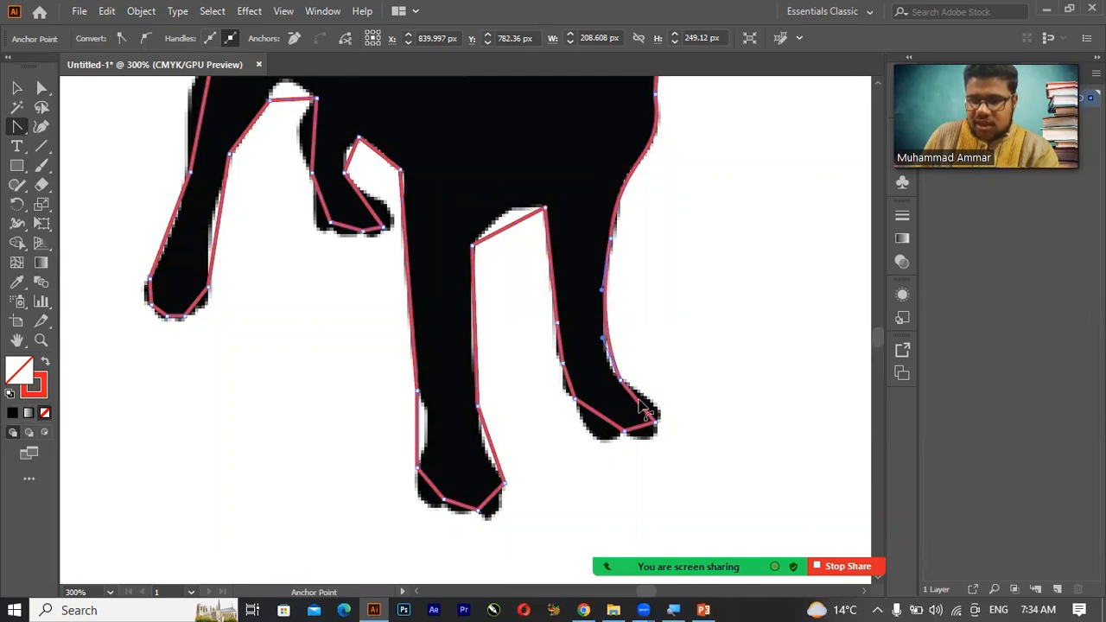
left_click_drag(647, 398, 595, 439)
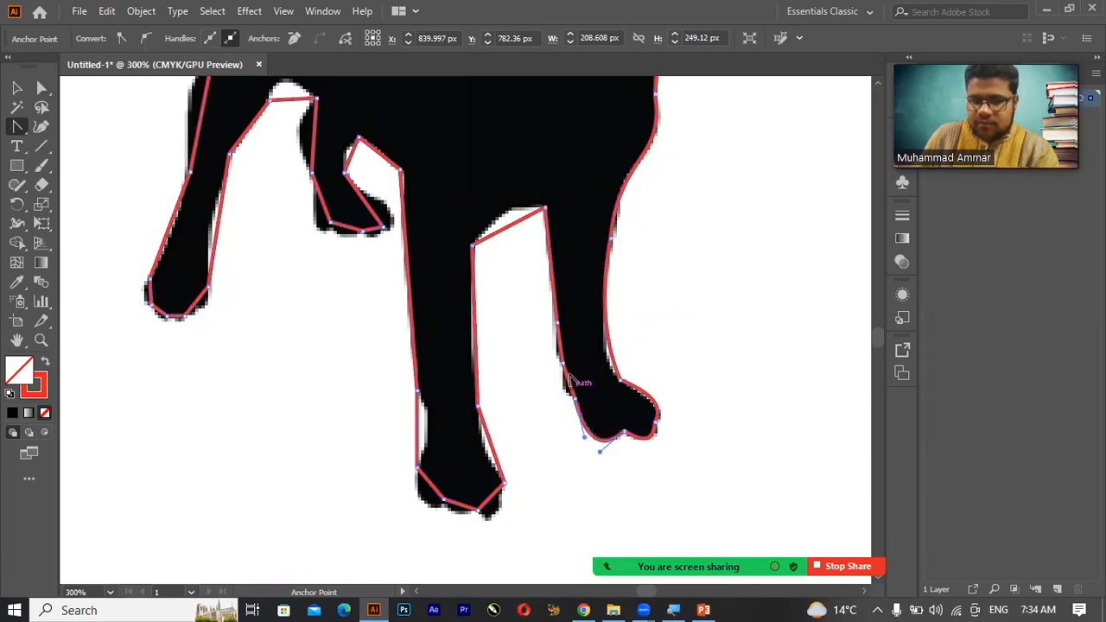
left_click_drag(567, 381, 564, 395)
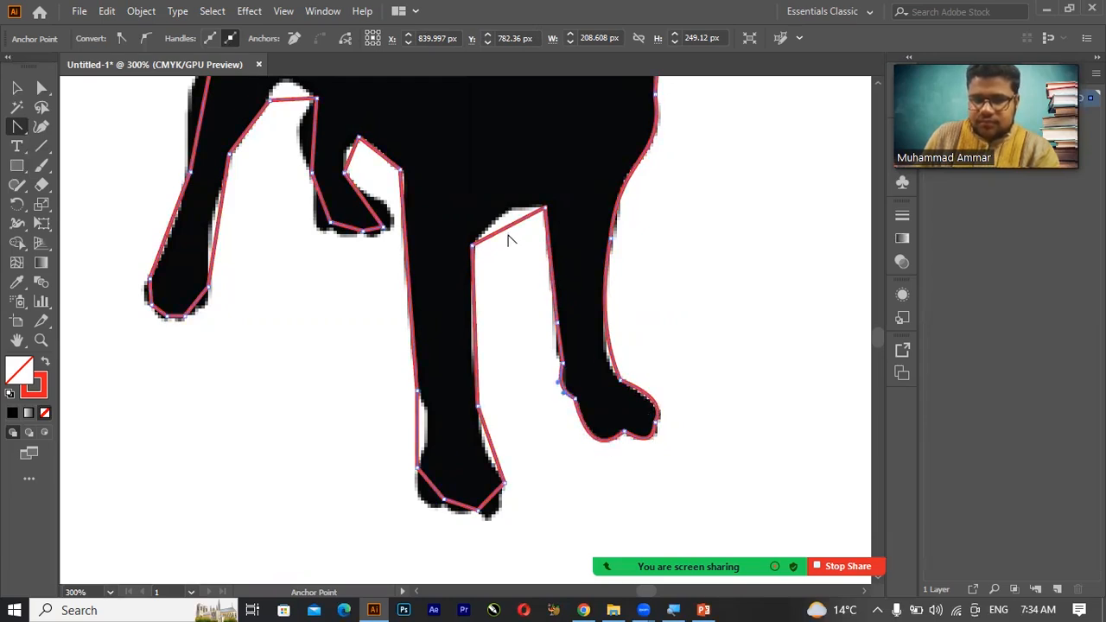
- Curve the arch between the front legs and the second front leg's inner edge, paw and ankle, and refine the foremost leg's front edge
left_click_drag(509, 236, 506, 223)
left_click_drag(474, 339, 470, 338)
left_click_drag(494, 449, 486, 457)
left_click_drag(490, 509, 428, 508)
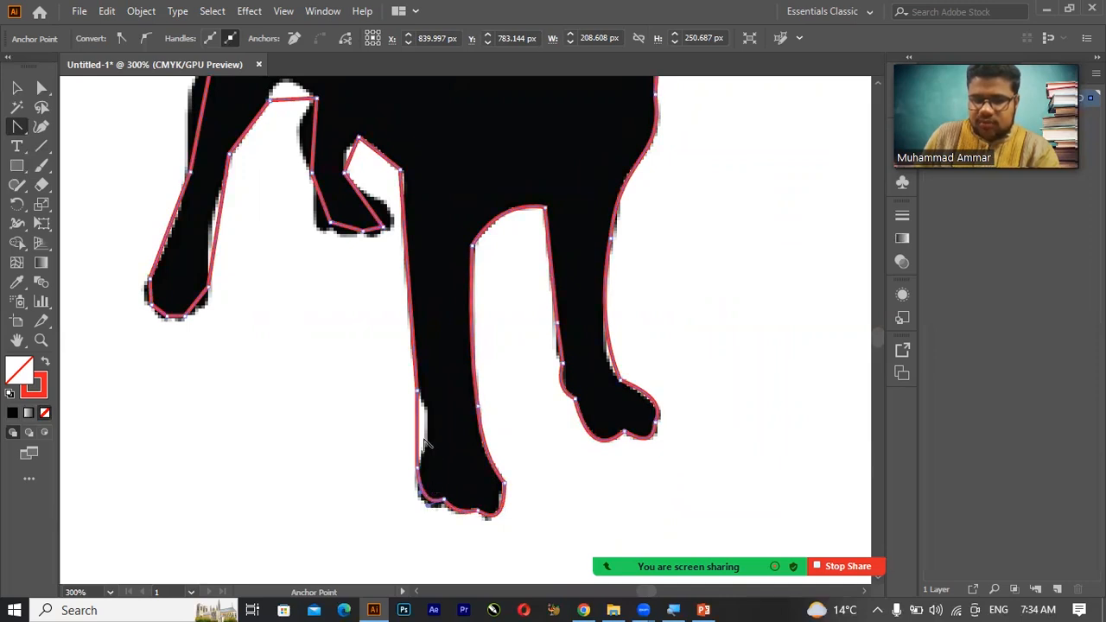
mouse_move(424, 439)
left_mouse_down()
mouse_move(434, 446)
mouse_move(427, 432)
left_mouse_up()
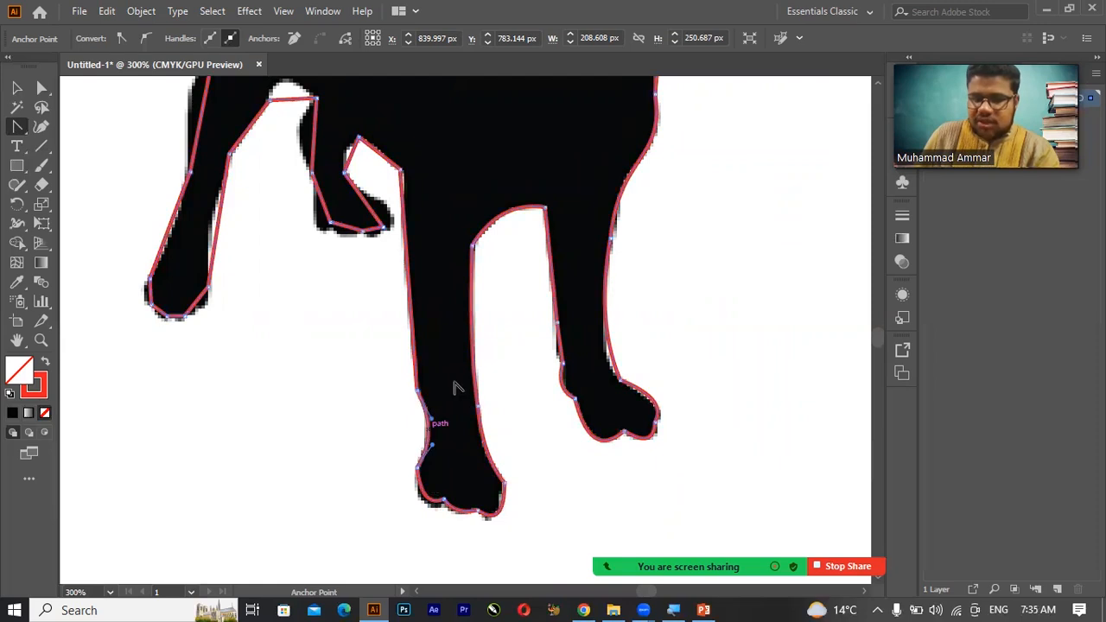
left_click(620, 381)
left_click_drag(614, 348, 605, 350)
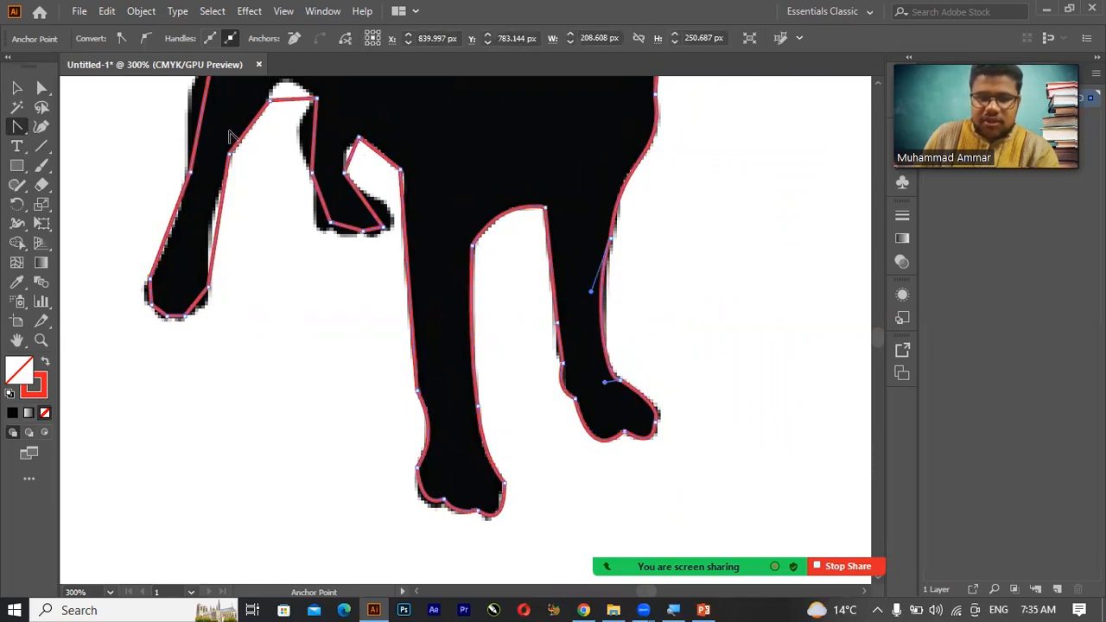
- Curve the rear hind leg's inner edge and paw, plus the raised hind leg's paw and front edge, along the silhouette
left_click_drag(163, 243, 178, 323)
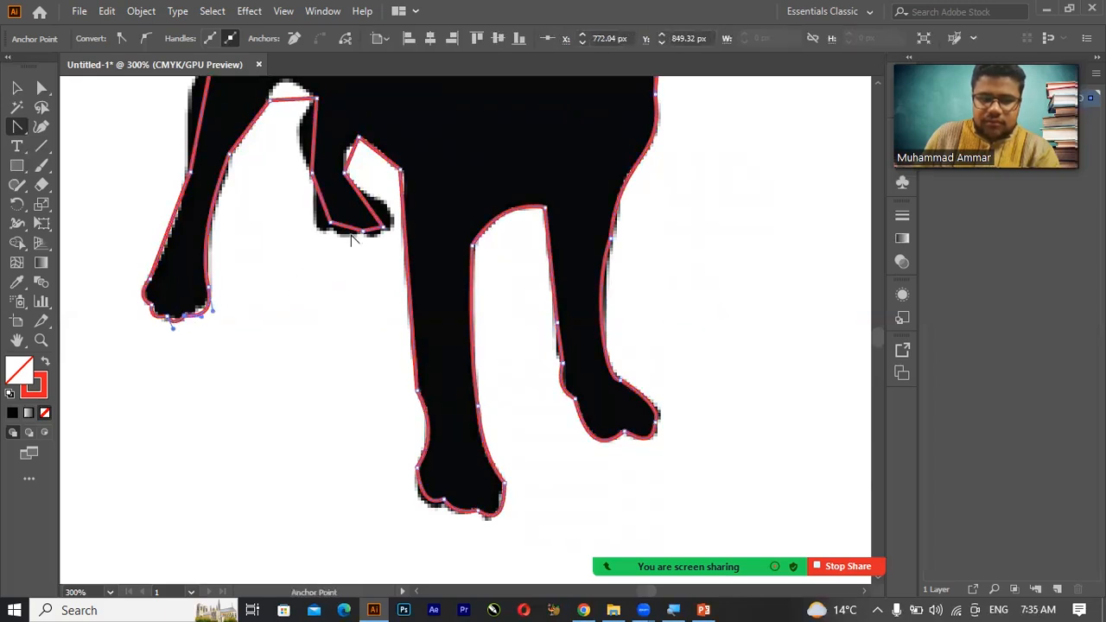
left_click_drag(344, 227, 377, 237)
left_click(344, 173)
left_click_drag(350, 159, 343, 154)
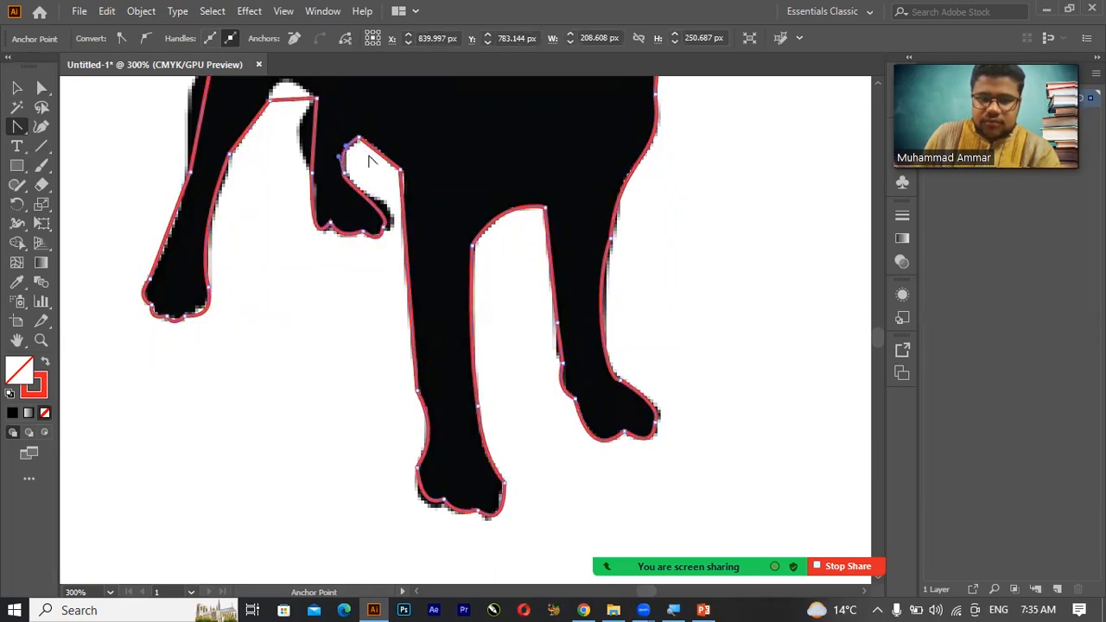
- Round the corner where the belly meets the second front leg and bend that leg's rear edge to the silhouette
left_click(400, 171)
left_click_drag(406, 178, 410, 184)
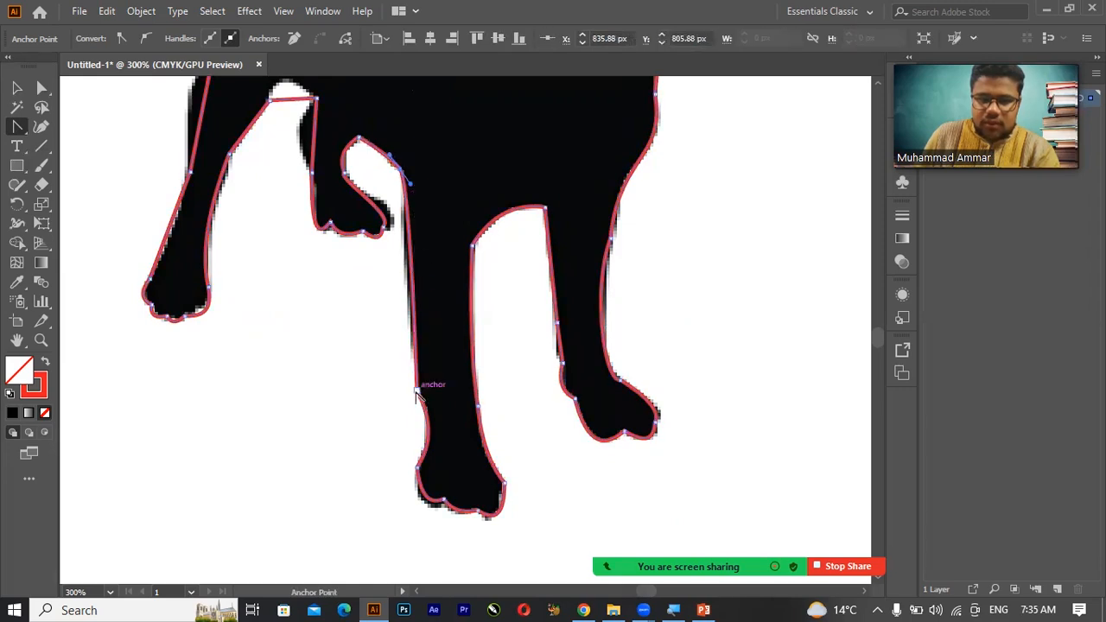
left_click_drag(420, 309, 413, 324)
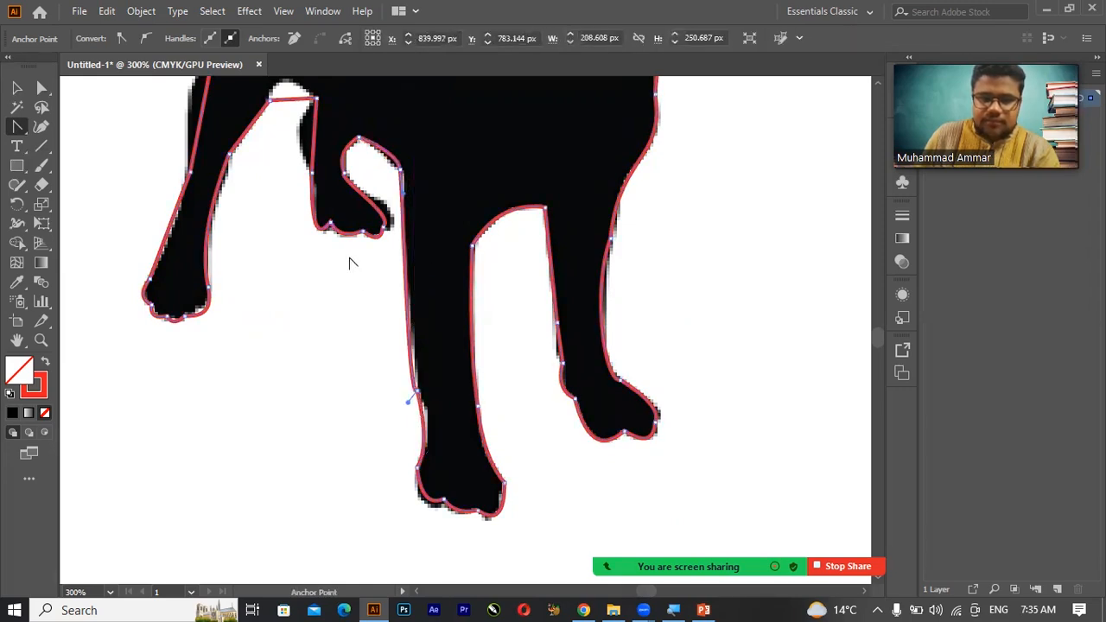
- Curve the arch between the hind legs, the rear hind leg's outer edge and the raised hind leg's rear edge
left_click_drag(298, 102, 292, 85)
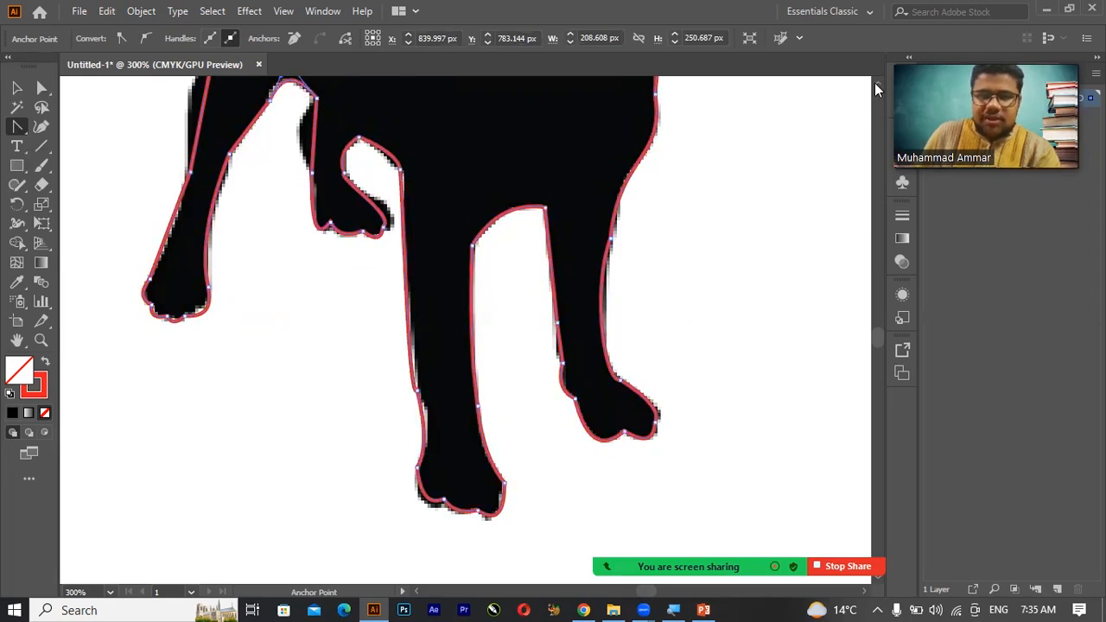
scroll(878, 87, "up", 5)
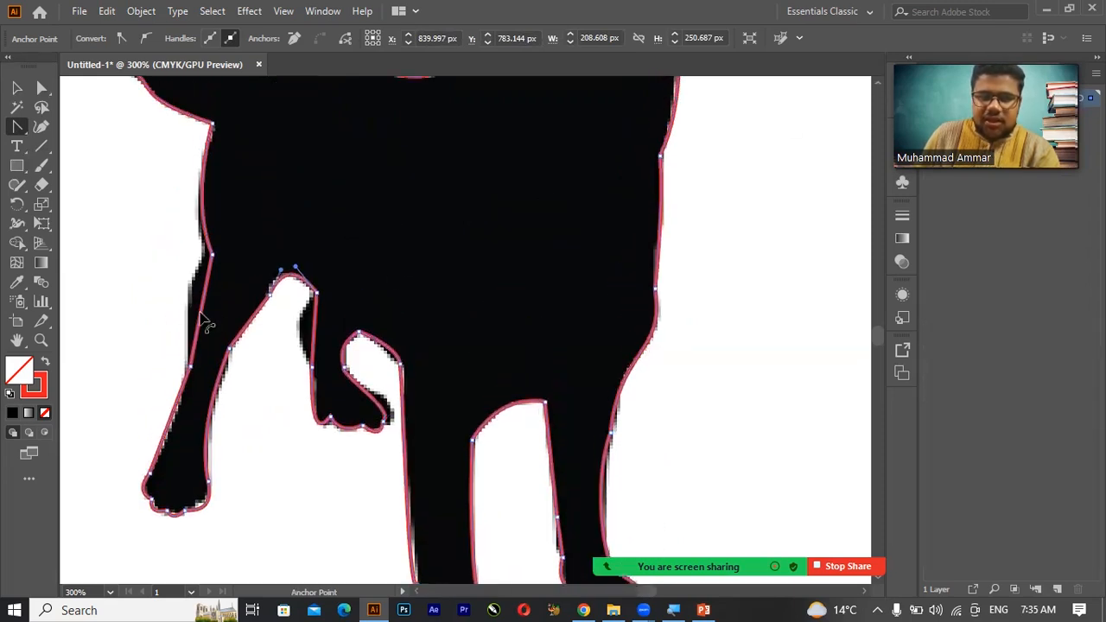
left_click_drag(200, 319, 190, 322)
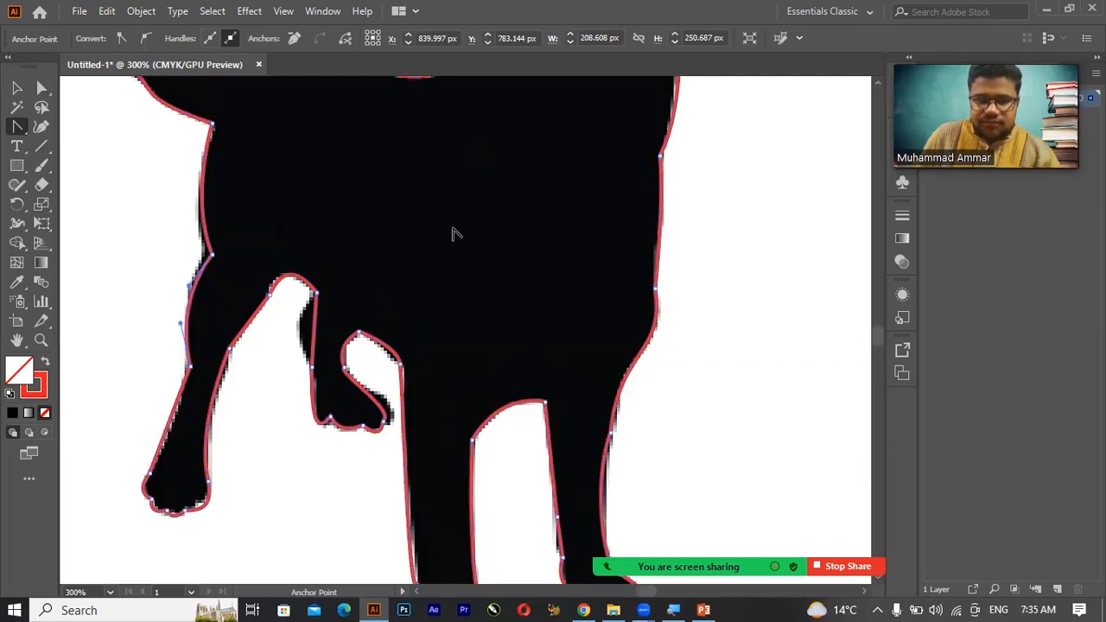
mouse_move(320, 345)
left_mouse_down()
mouse_move(309, 325)
mouse_move(304, 378)
mouse_move(316, 373)
mouse_move(300, 338)
left_mouse_up()
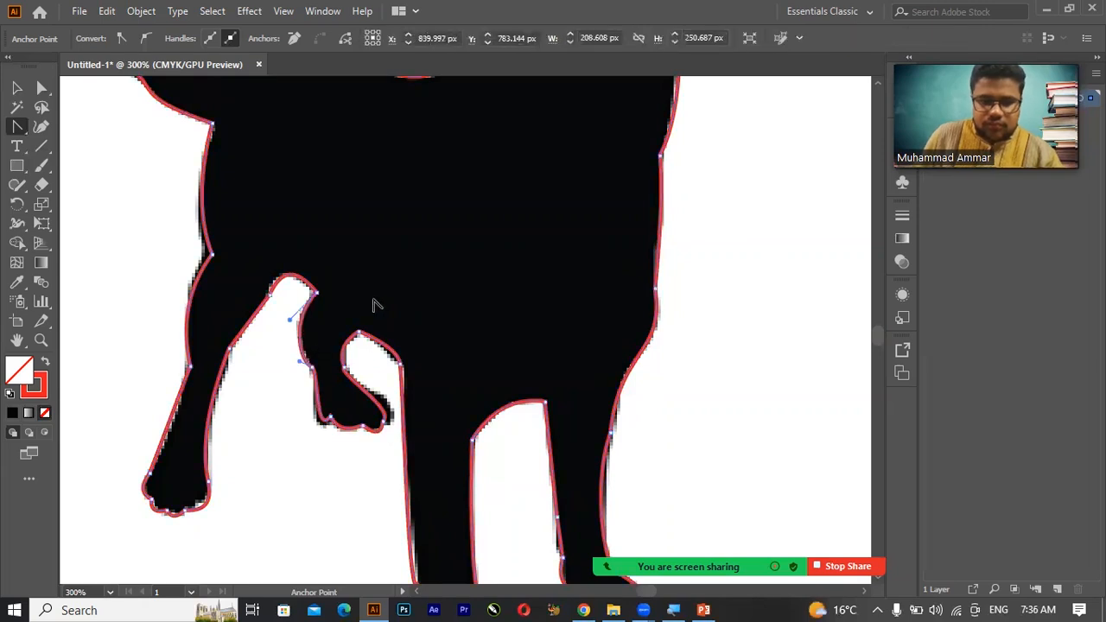
- Deselect the traced path and inspect the whole dog outline against the silhouette
left_click(18, 89)
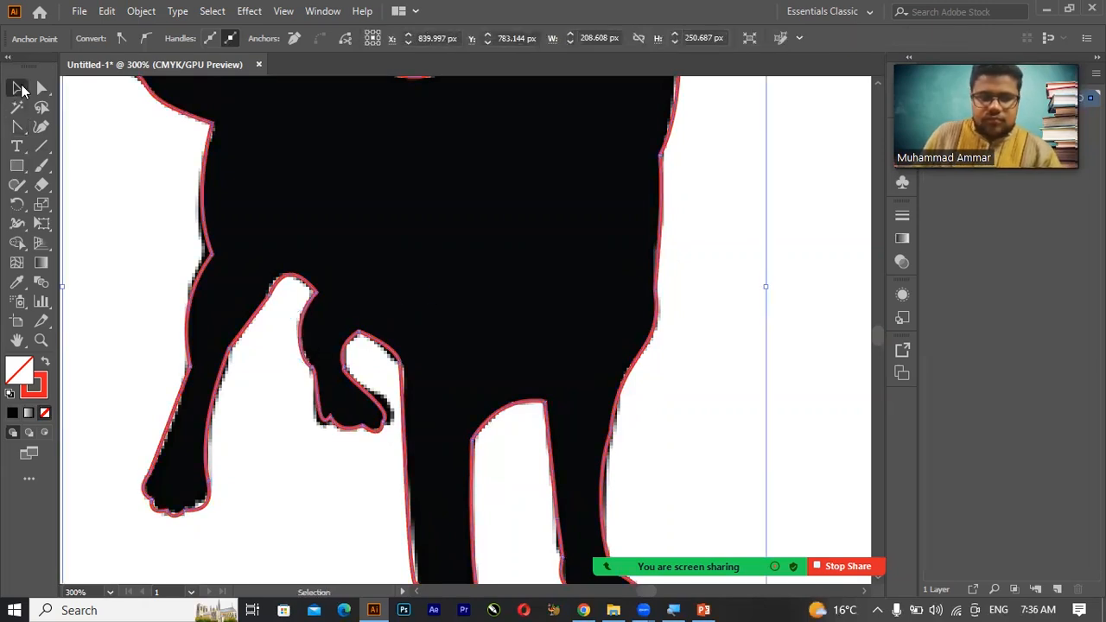
key("ctrl+0")
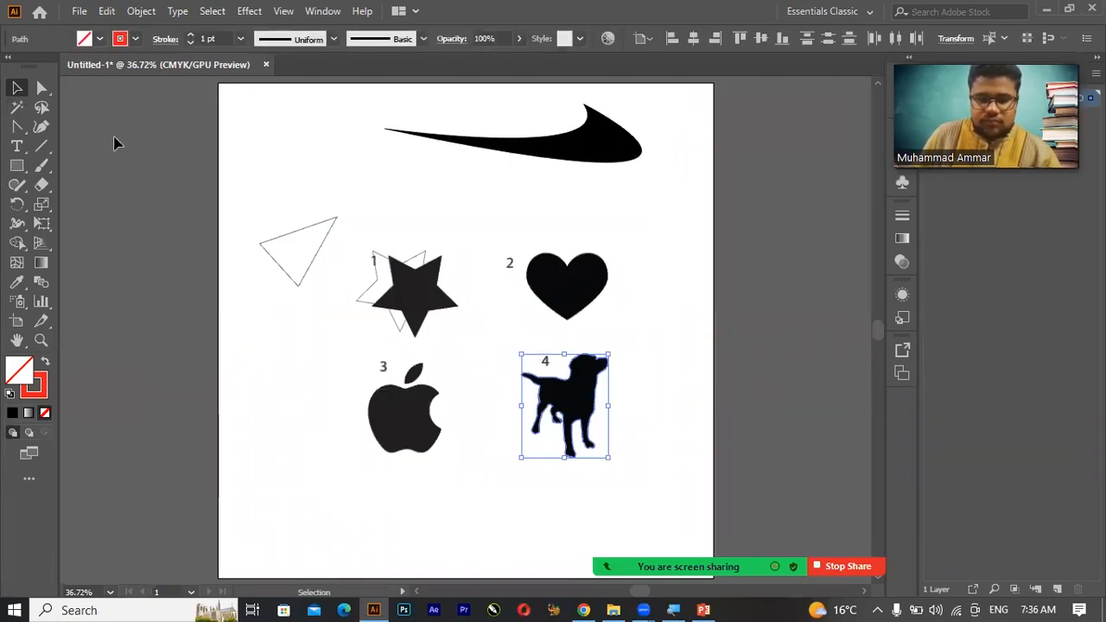
key("ctrl+equal")
key("ctrl+equal")
key("ctrl+equal")
key("ctrl+equal")
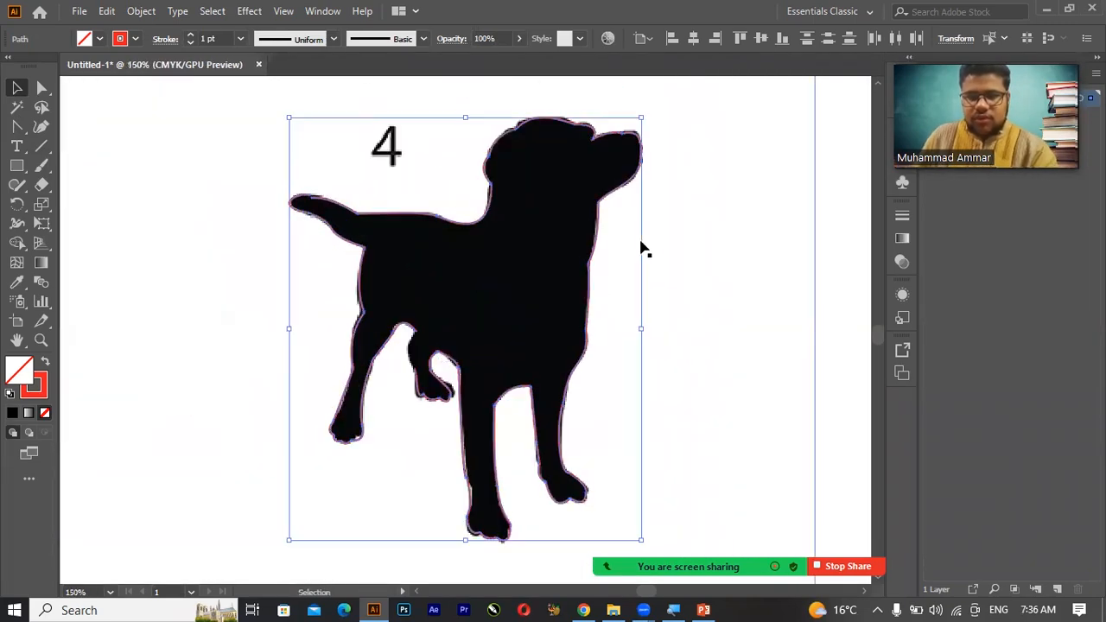
left_click(657, 207)
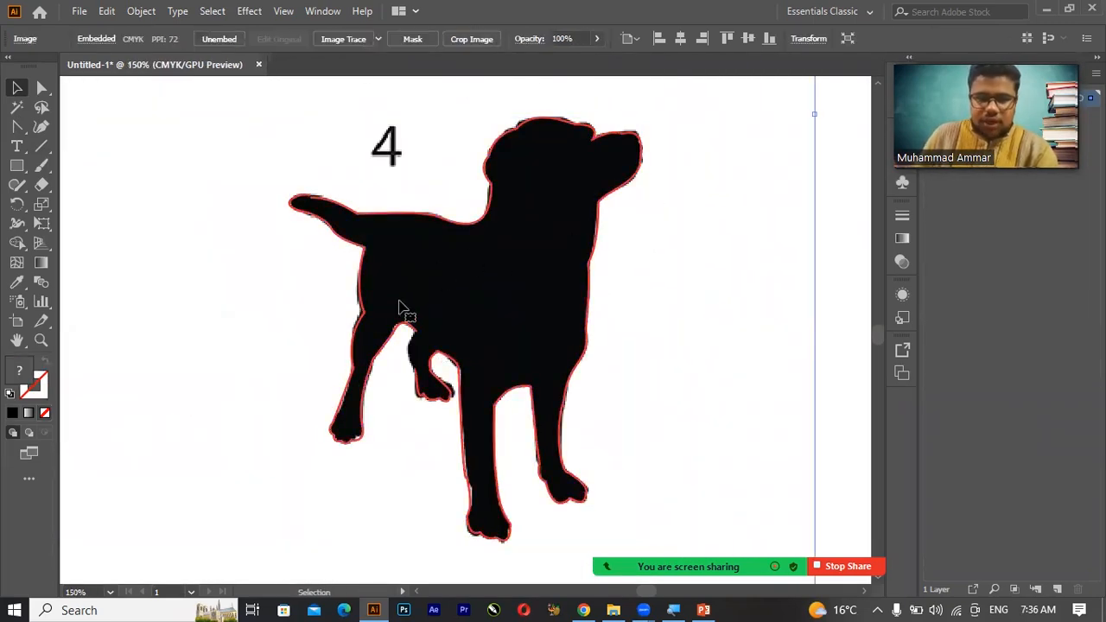
- Reconnect the outline's gap on the raised hind leg's rear edge with the Pen tool and bend the new segment to the silhouette
left_click(412, 329)
left_click(446, 342)
left_click(434, 352)
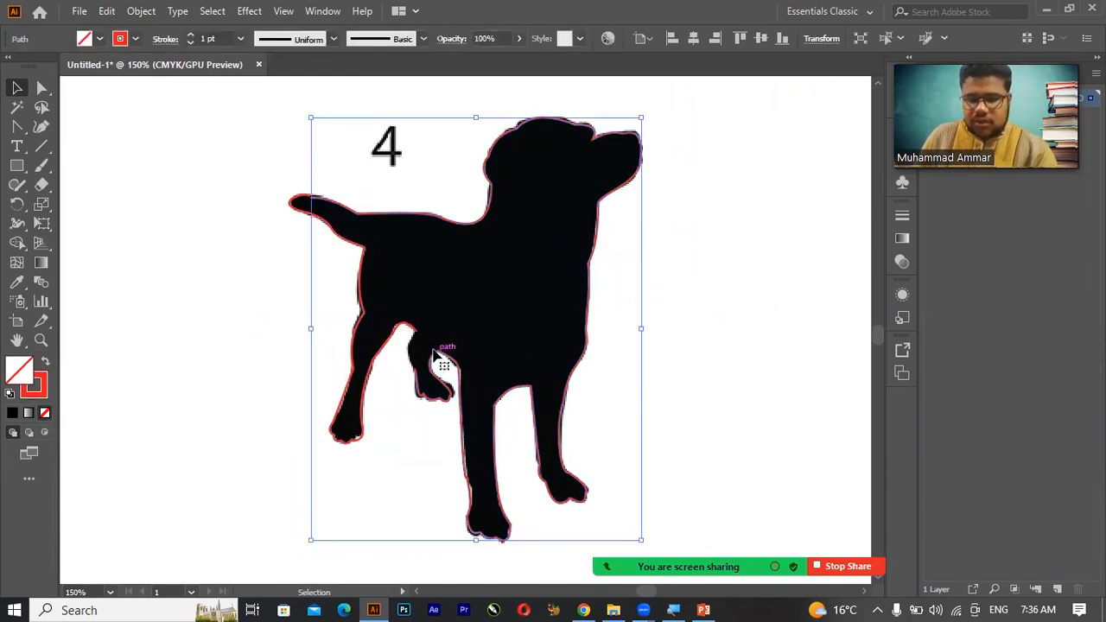
key("ctrl+plus")
key("ctrl+plus")
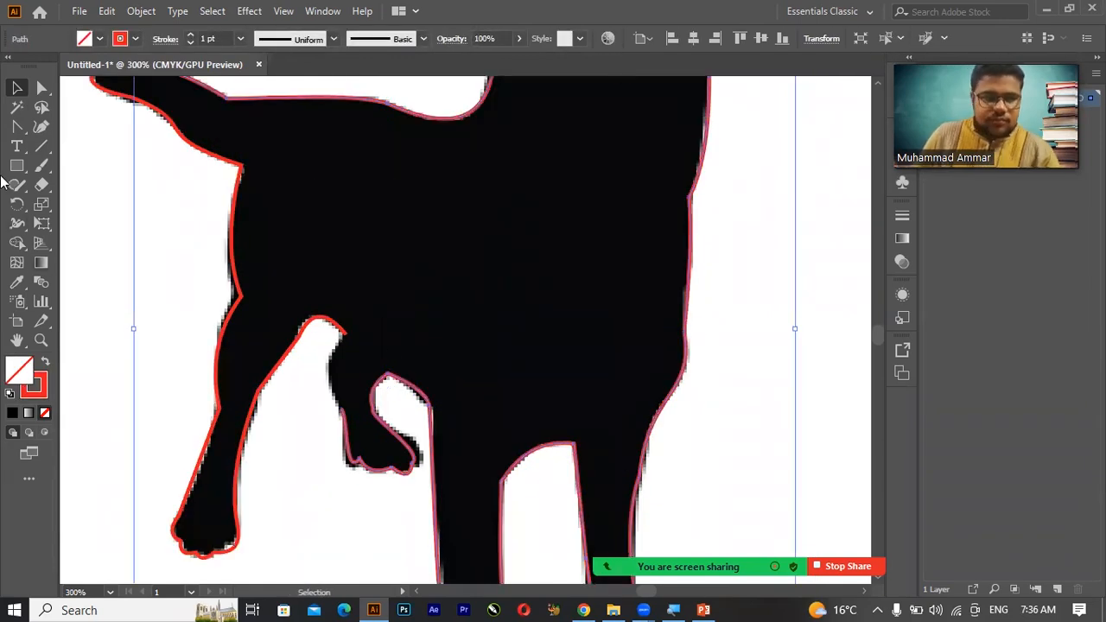
left_click_drag(17, 126, 78, 124)
left_click(345, 334)
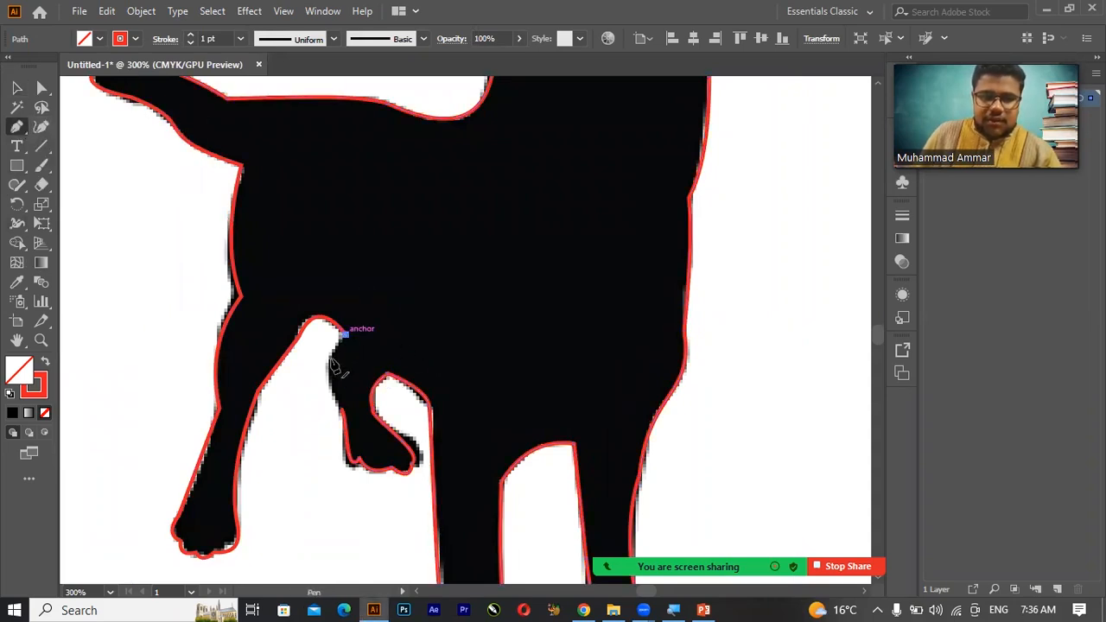
left_click(341, 409)
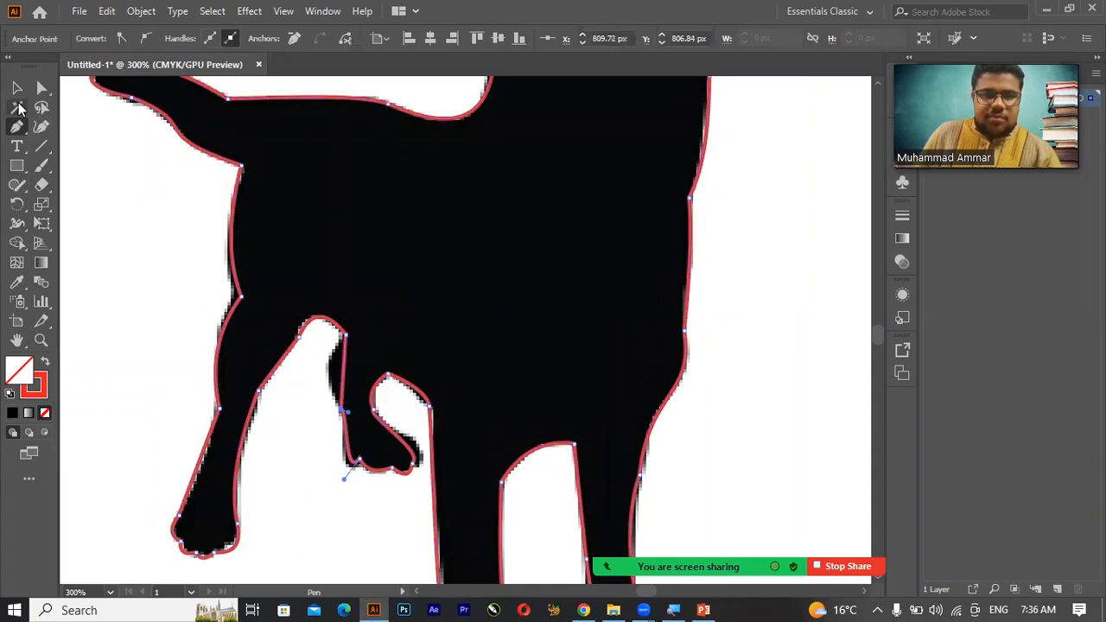
left_click_drag(25, 134, 89, 184)
left_click_drag(340, 373, 321, 381)
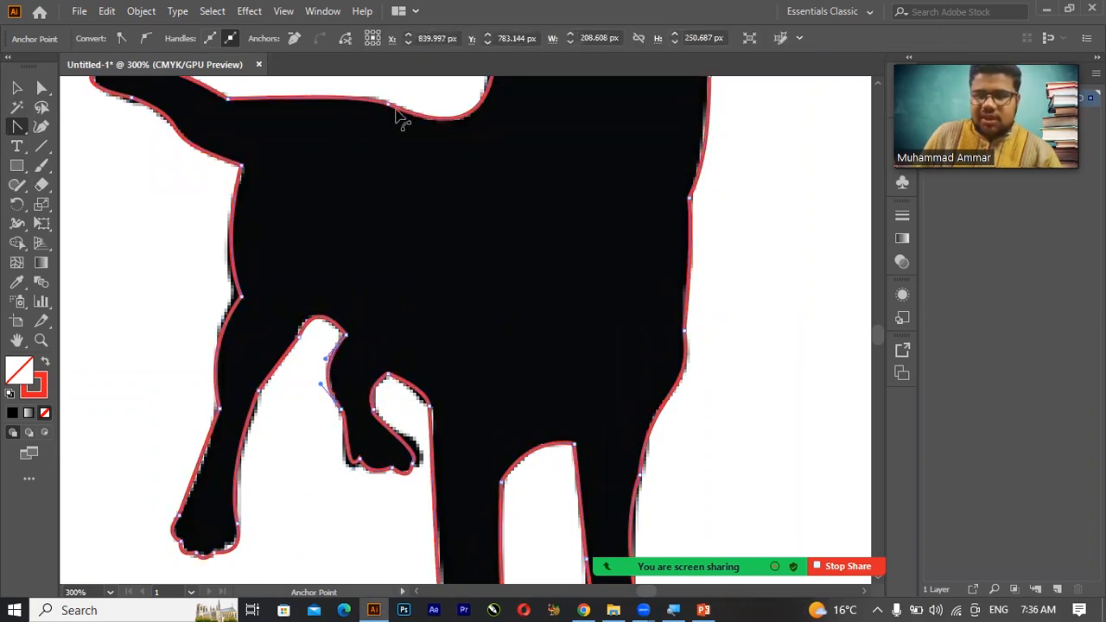
left_click_drag(406, 110, 407, 112)
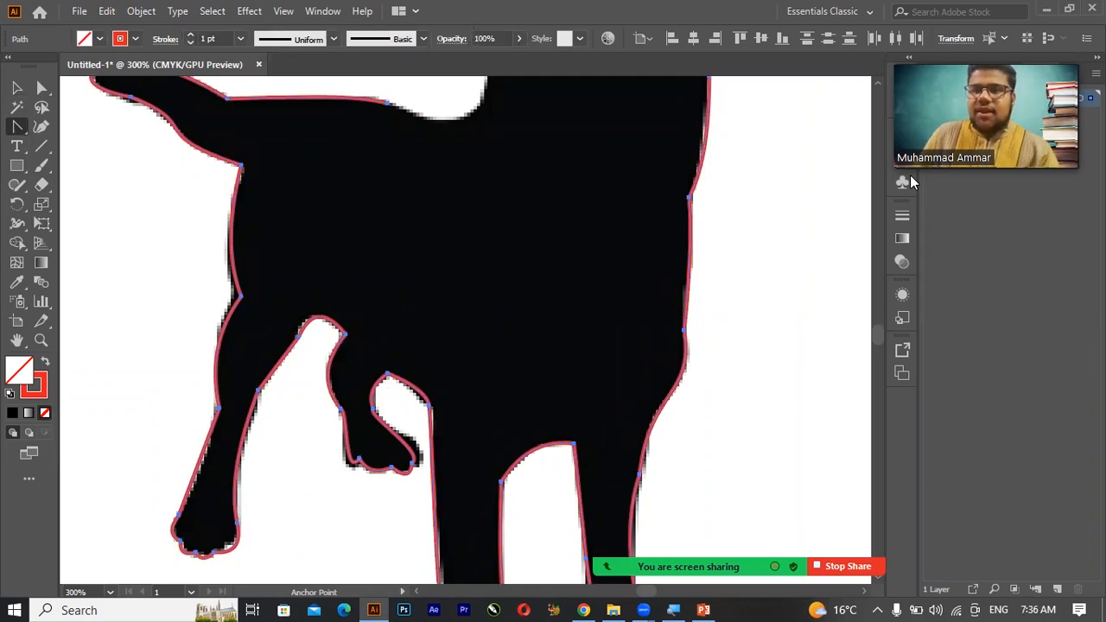
left_click(882, 83)
key("ctrl+z")
- Add an anchor point midway along the dog's back using the Add Anchor Point tool
left_click_drag(19, 130, 62, 145)
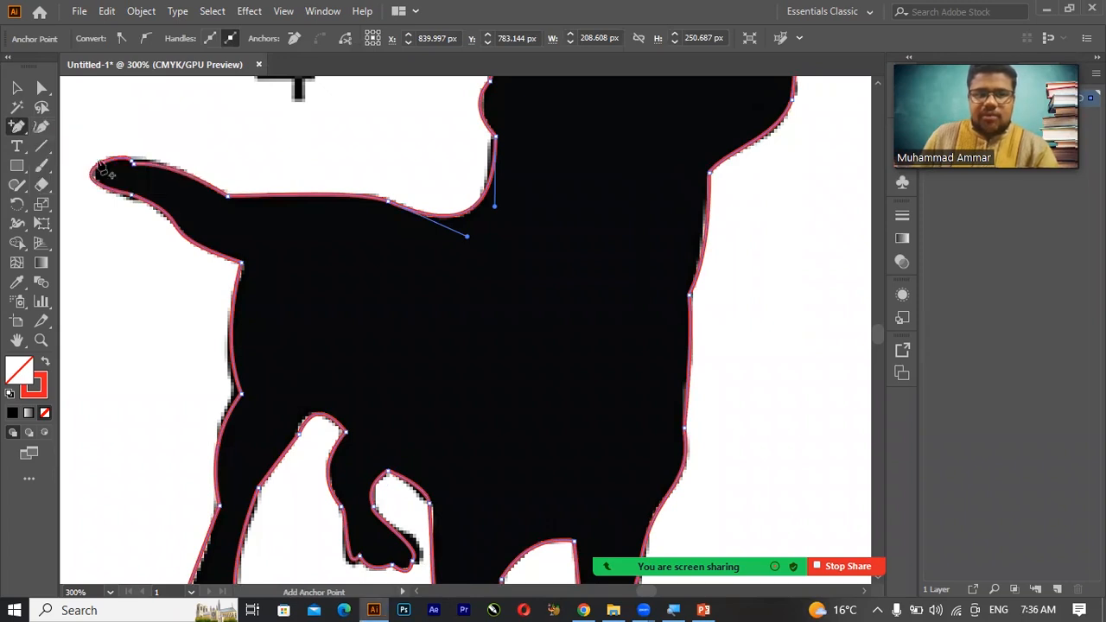
left_click(308, 197)
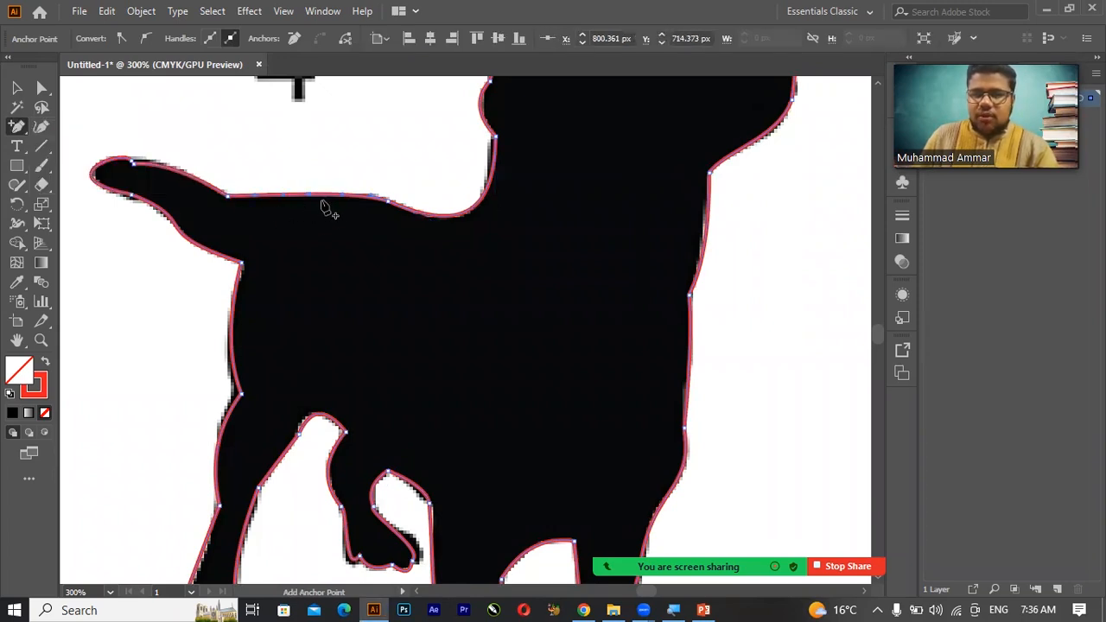
left_click(322, 204)
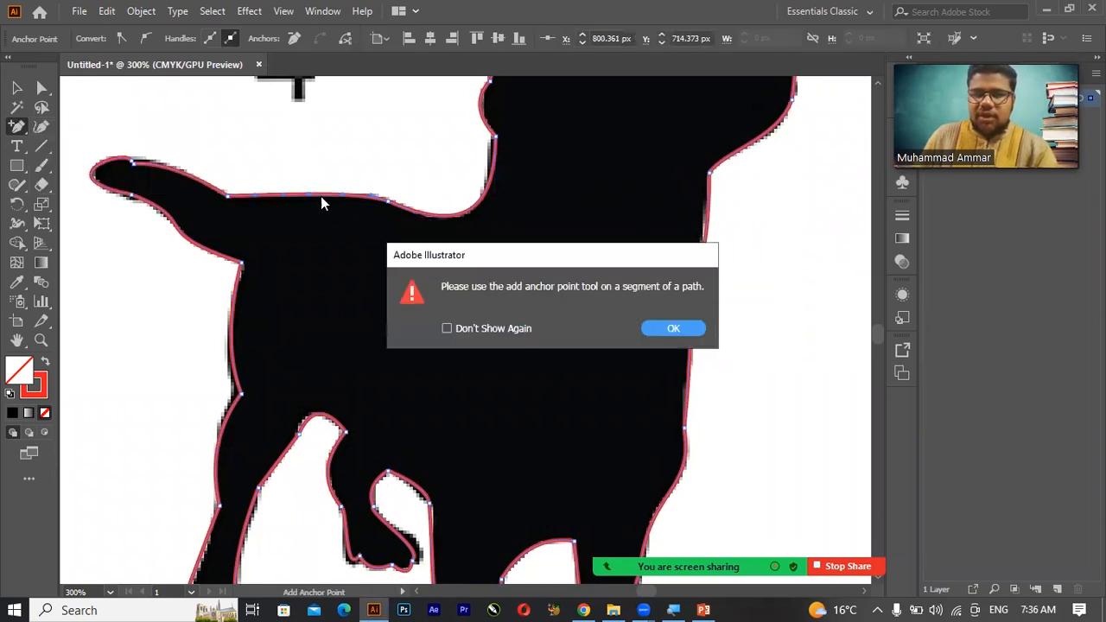
left_click(697, 336)
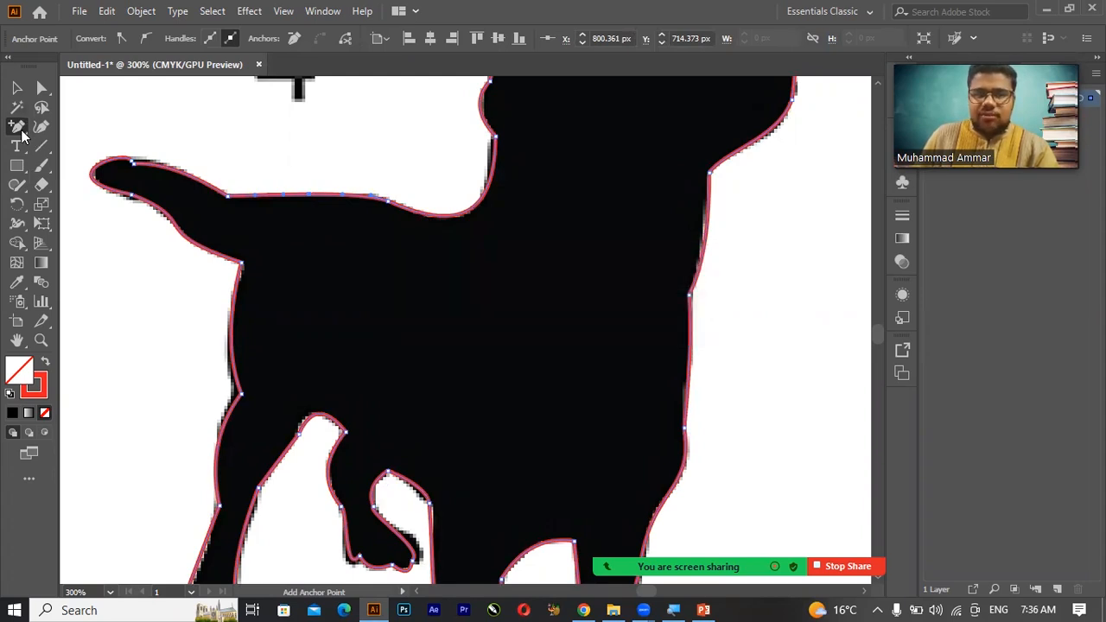
- Try to remove an anchor point from the dog's back using the Delete Anchor Point tool
left_click(22, 134)
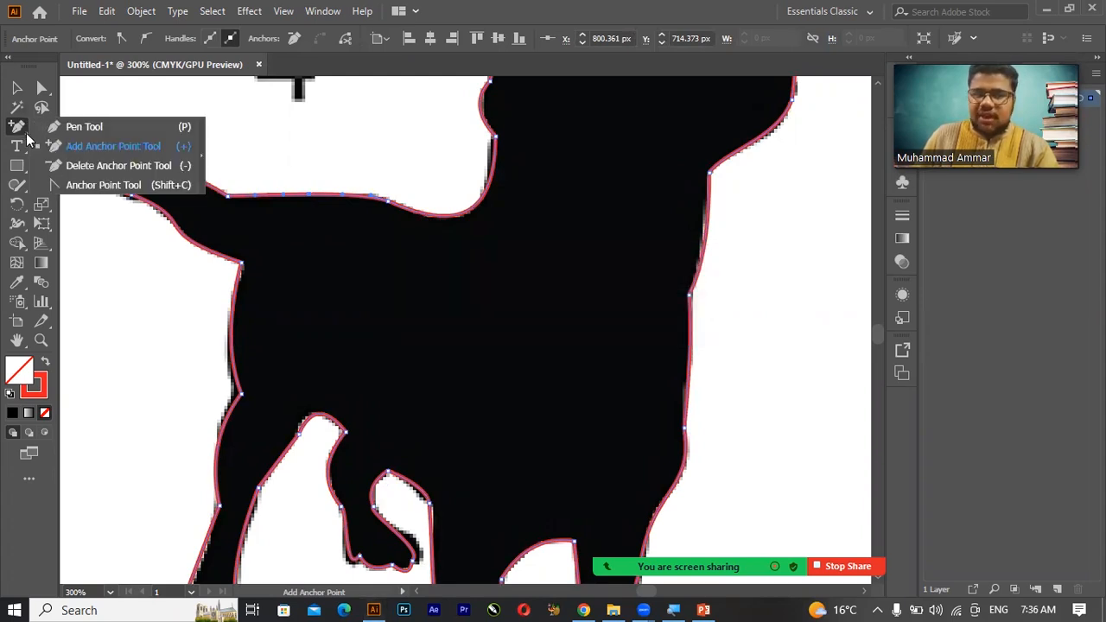
left_click(71, 165)
left_click(285, 199)
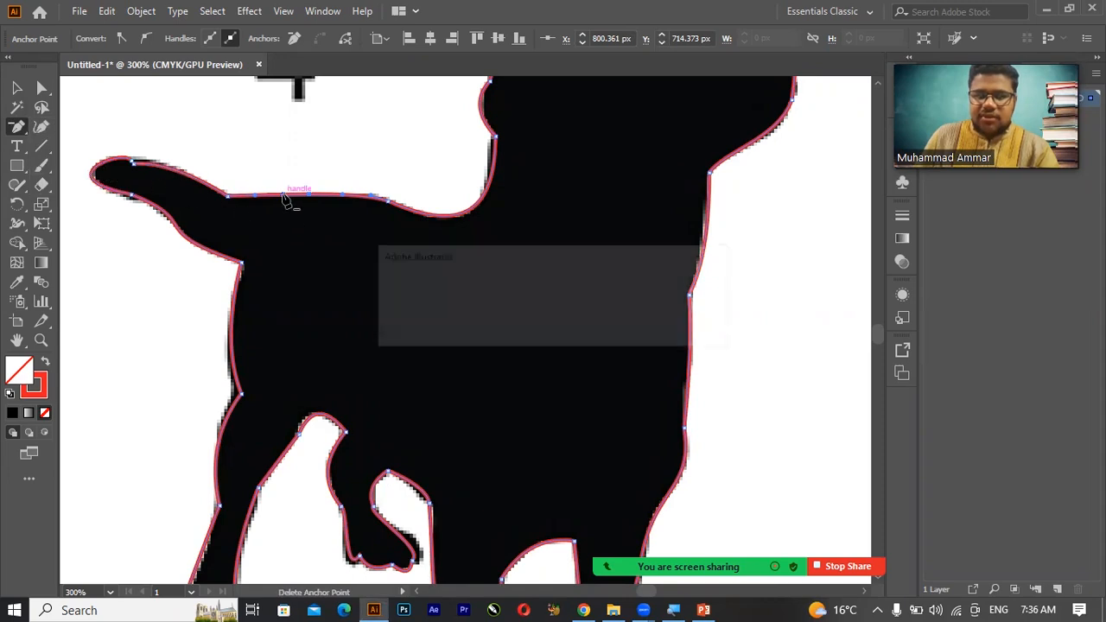
left_click(688, 328)
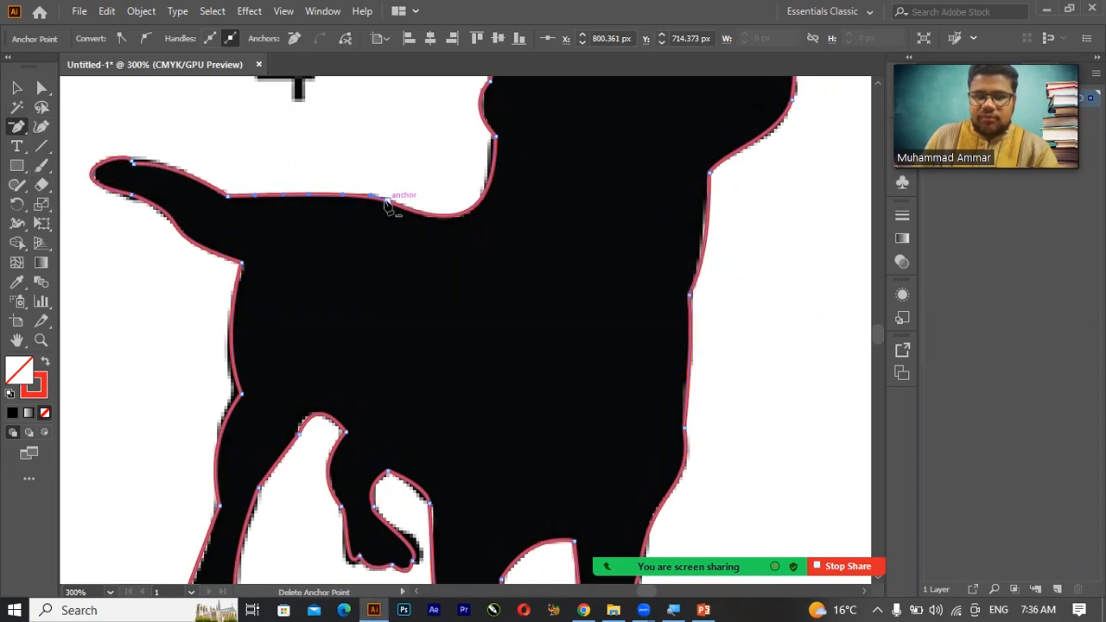
left_click(374, 201)
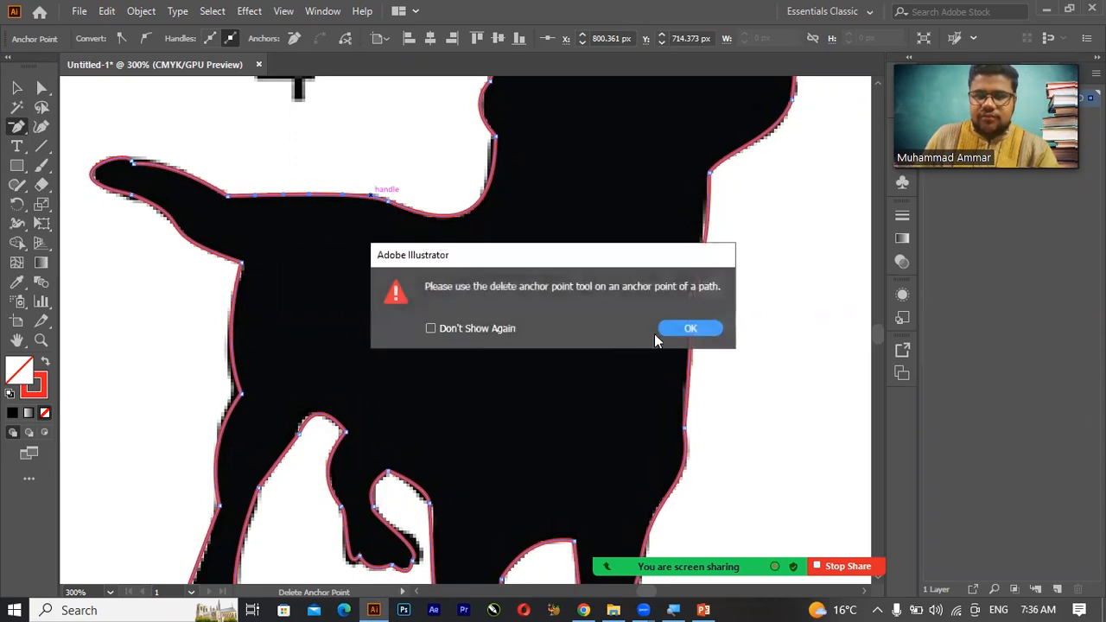
key("Return")
- Move the traced dog outline off the silhouette to the empty area beside it, using the Selection tool
left_click(16, 87)
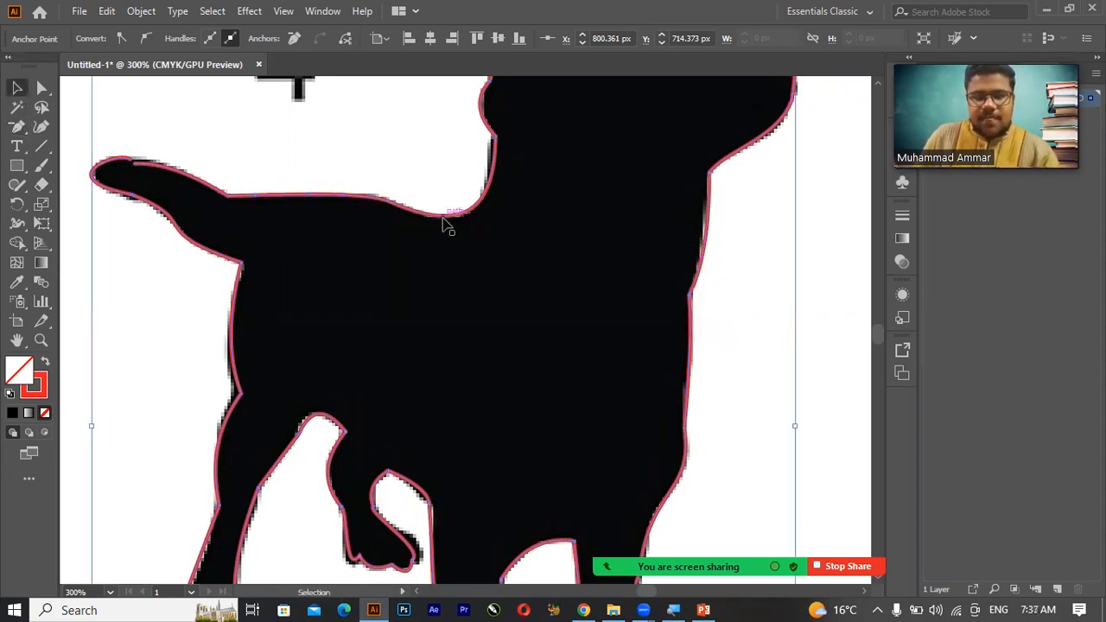
scroll(441, 223, "down", 3)
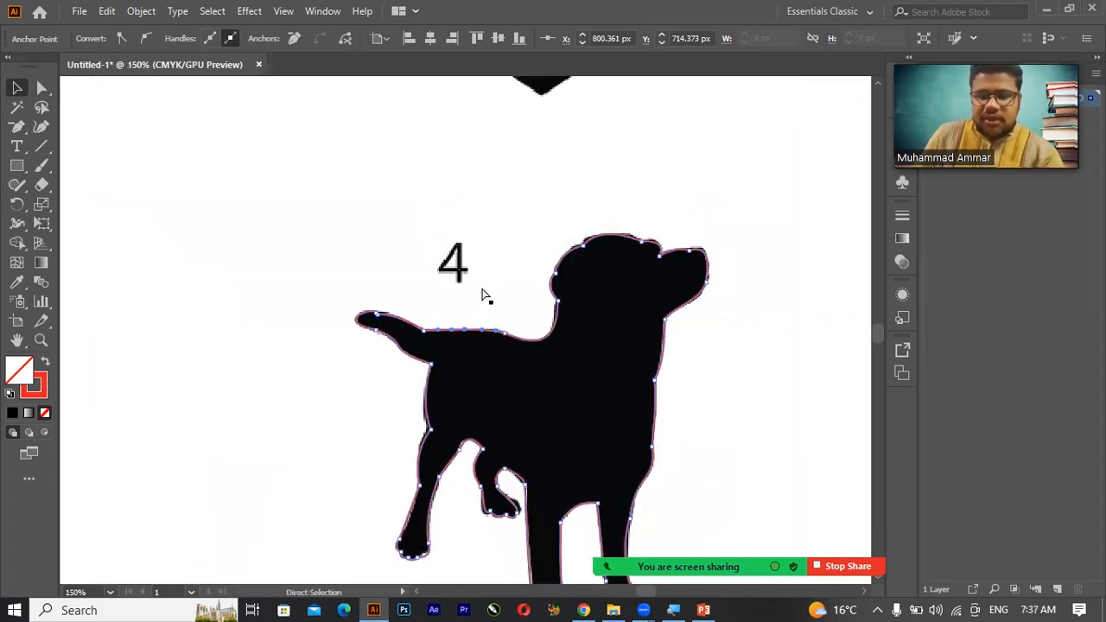
left_click(513, 342)
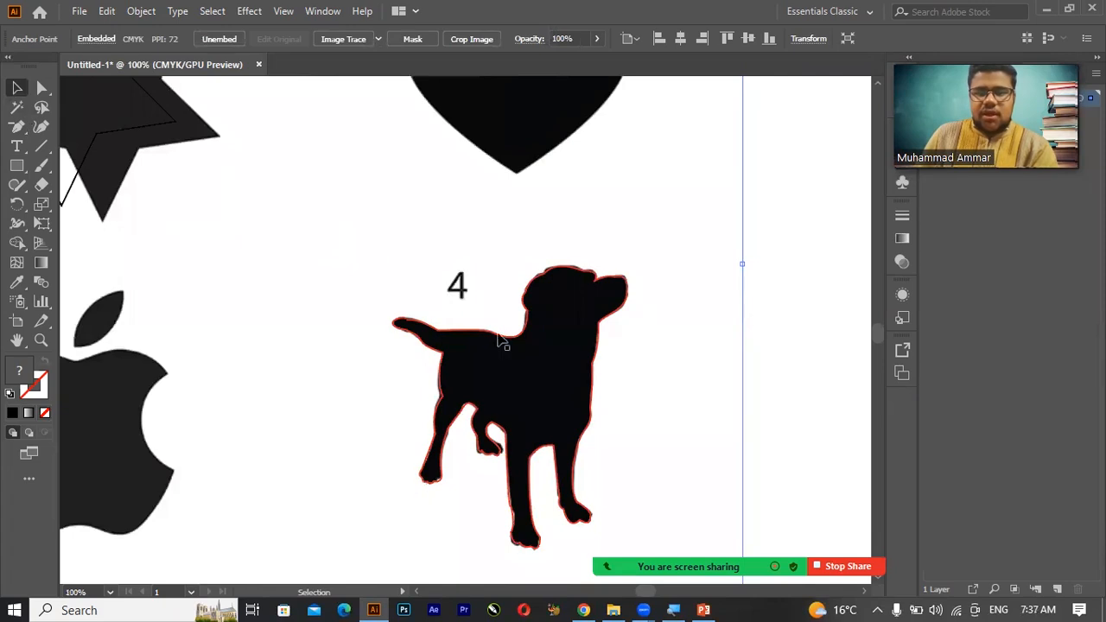
left_click_drag(508, 342, 741, 361)
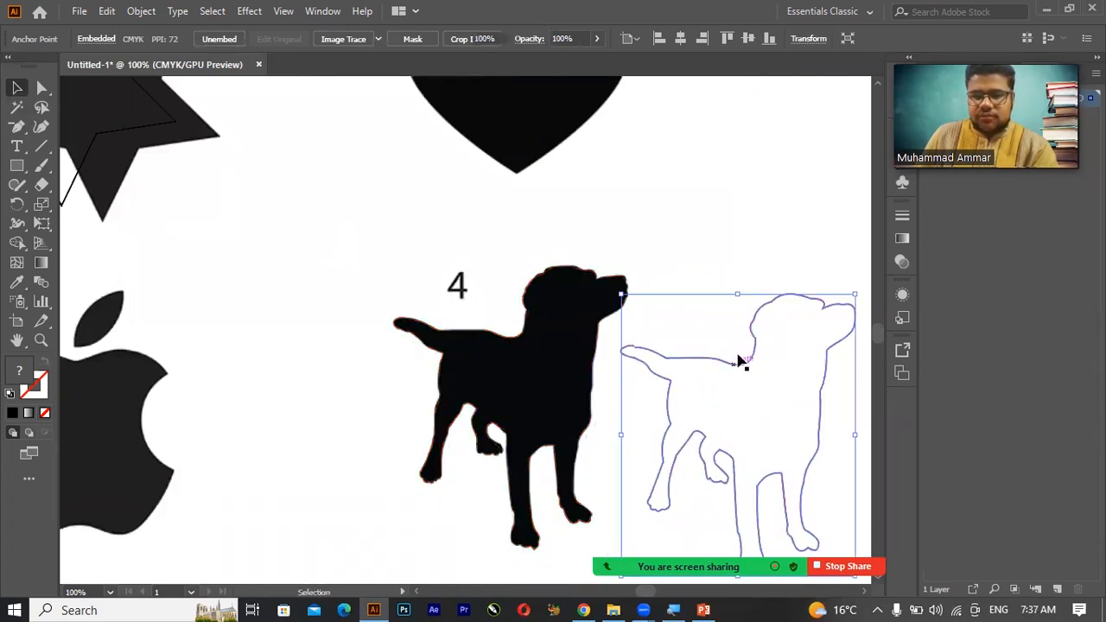
left_click(864, 593)
- Fill the moved dog outline with solid red and deselect it
left_click(100, 39)
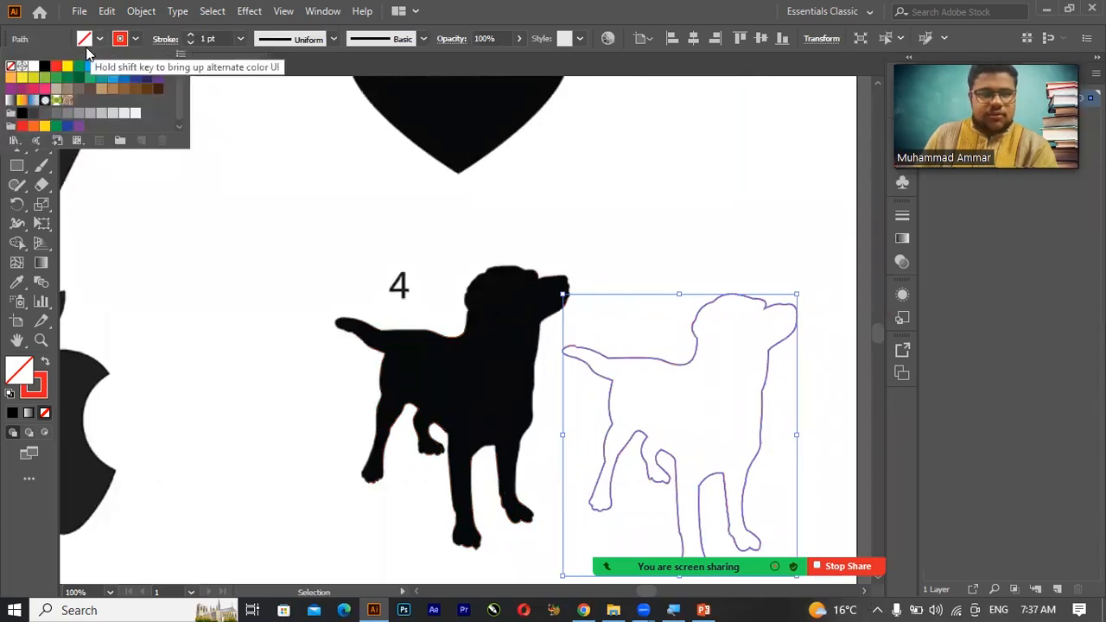
left_click(56, 66)
left_click(637, 207)
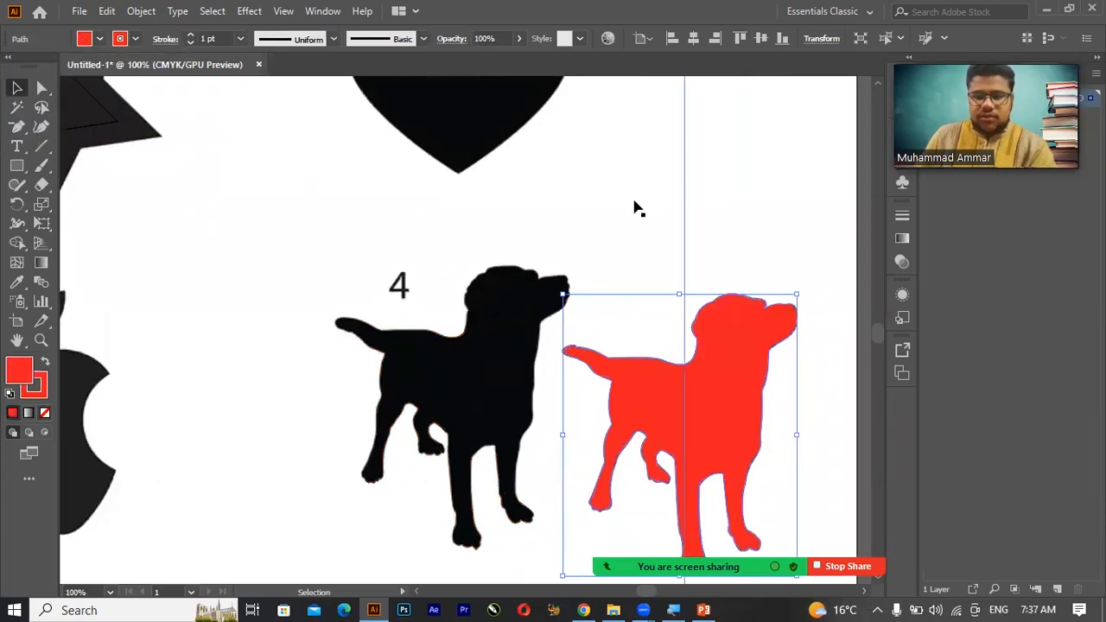
left_click(643, 207)
left_click(724, 253)
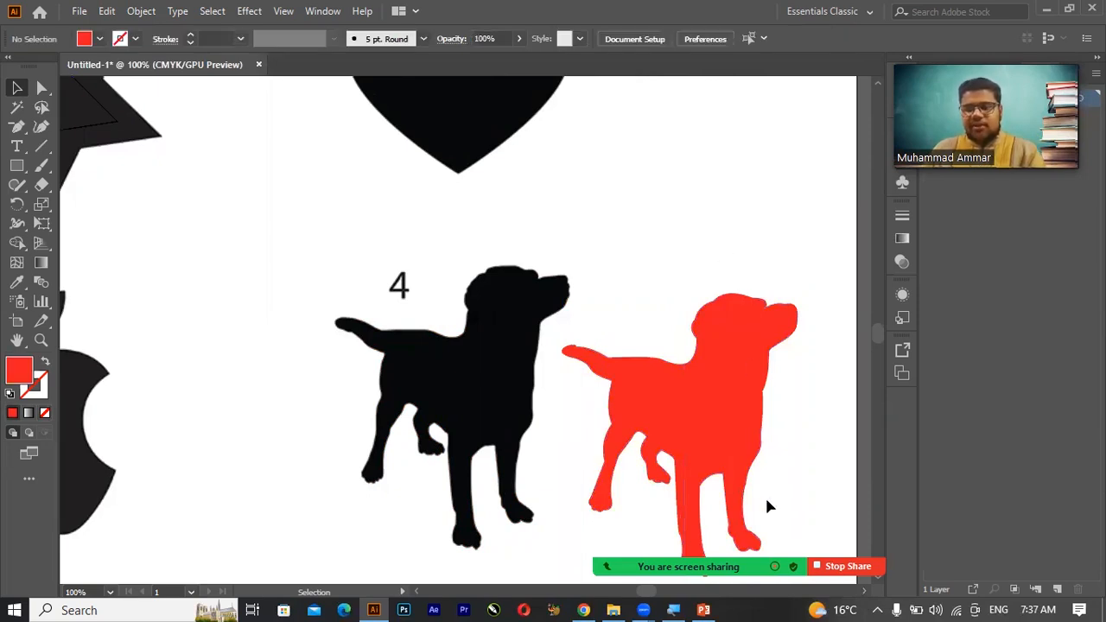
- Fit the artboard in the window, fill the traced dog with the white-to-black gradient and deselect it
scroll(770, 508, "down", 5)
scroll(769, 508, "right", 2)
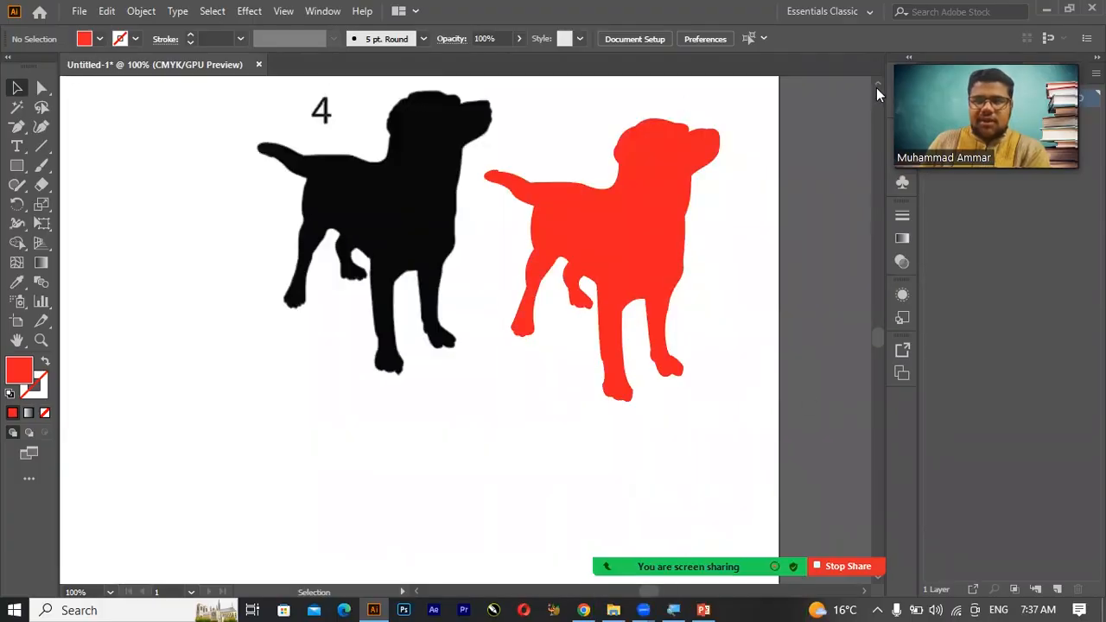
scroll(878, 83, "up", 2)
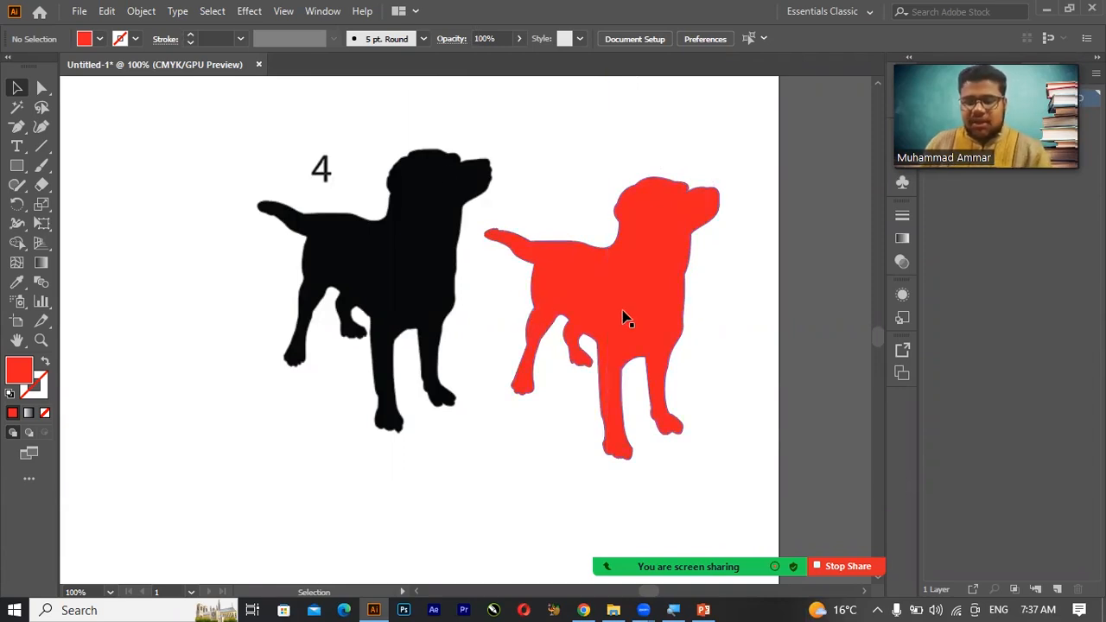
key("ctrl+0")
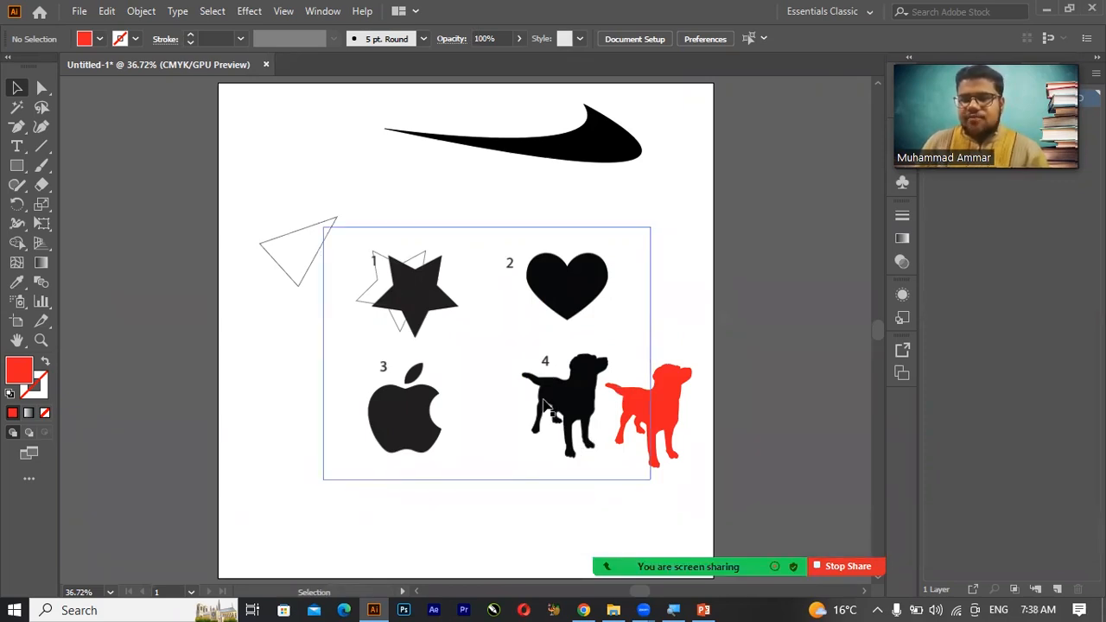
left_click(659, 415)
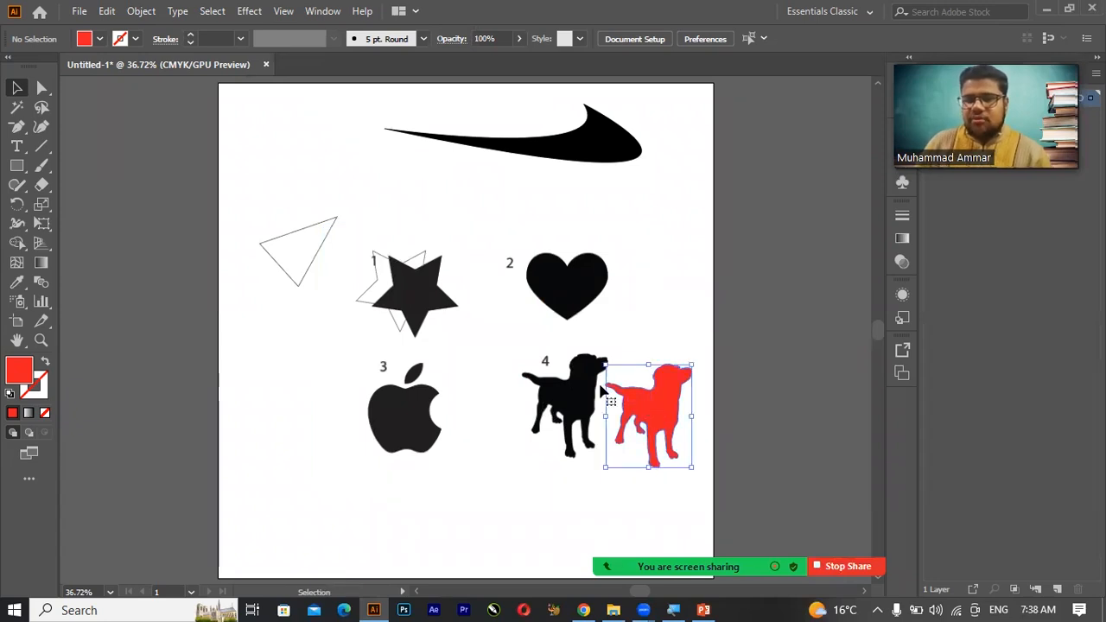
left_click(28, 412)
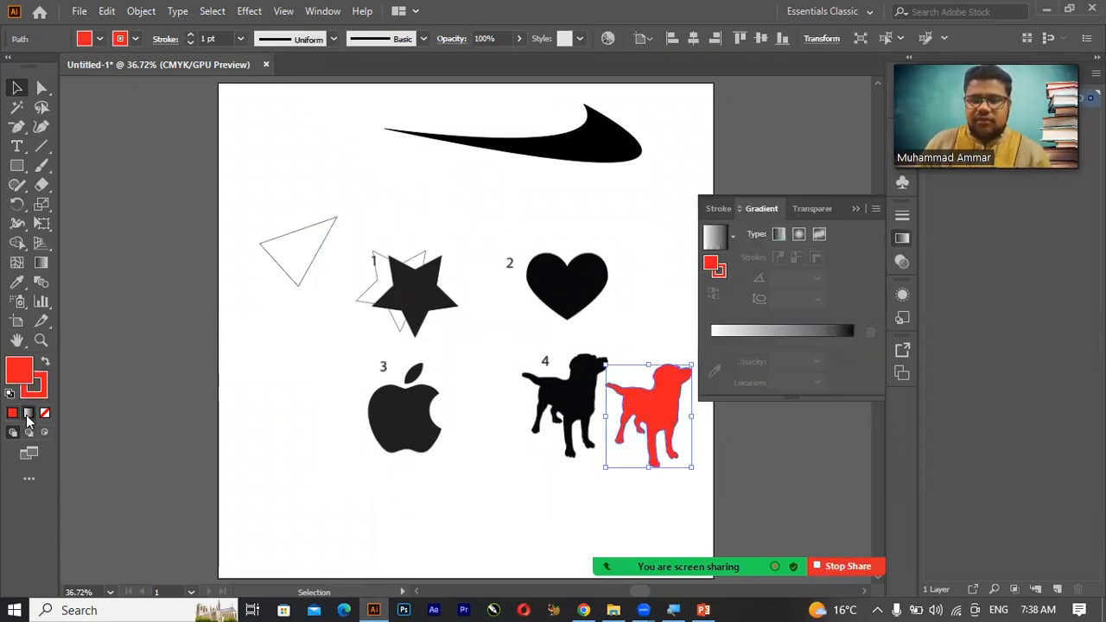
left_click(856, 209)
left_click(707, 332)
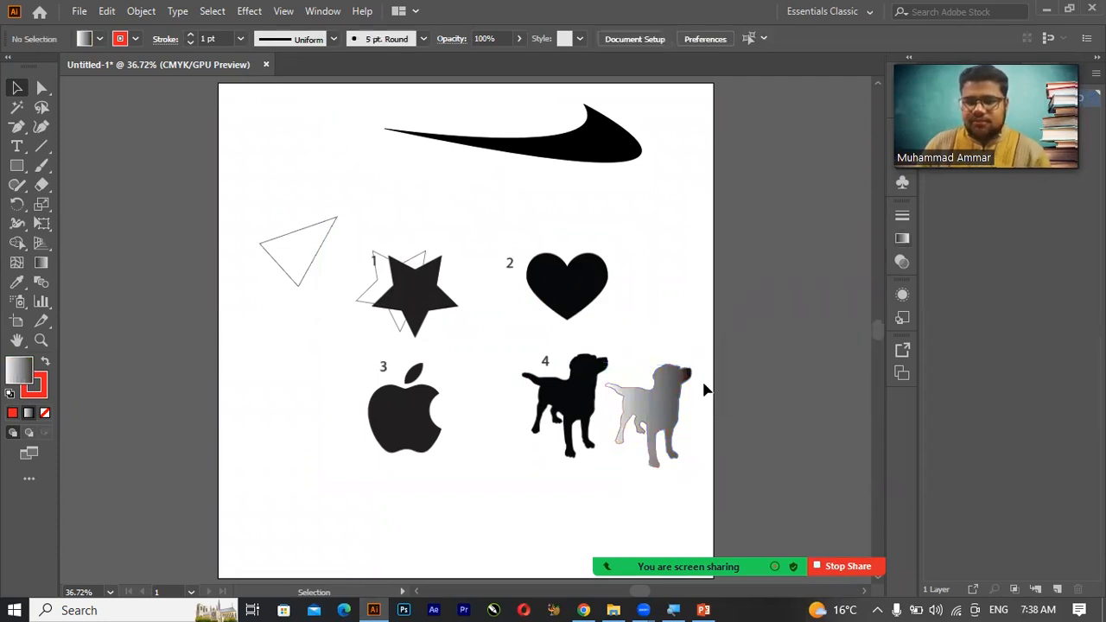